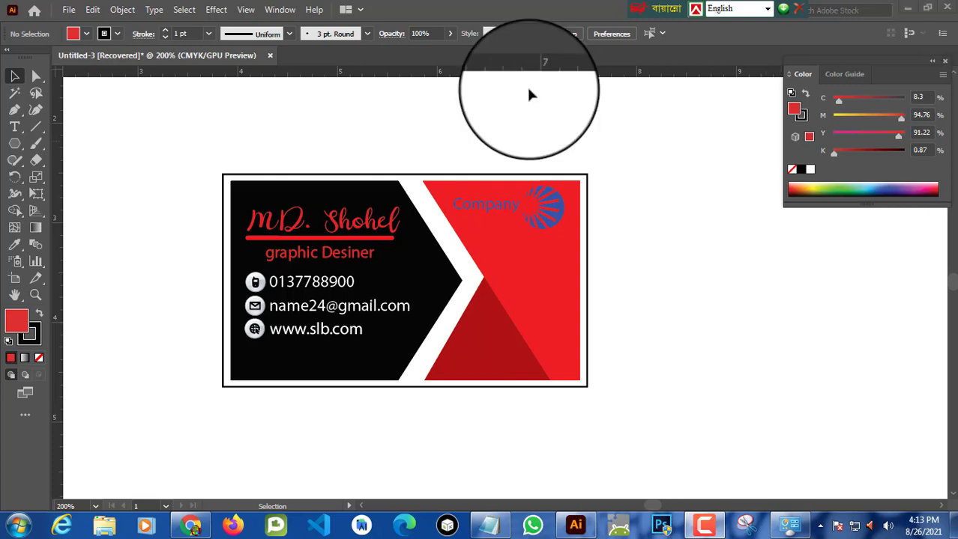
# Step: Create a new 12 x 8 in landscape document in inches with CMYK colour mode
pyautogui.click(68, 10)
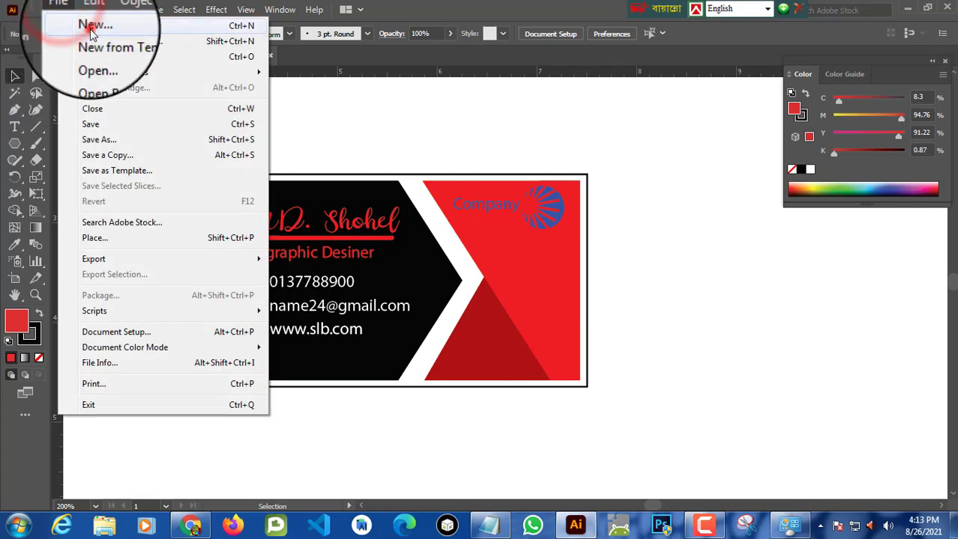
pyautogui.click(39, 23)
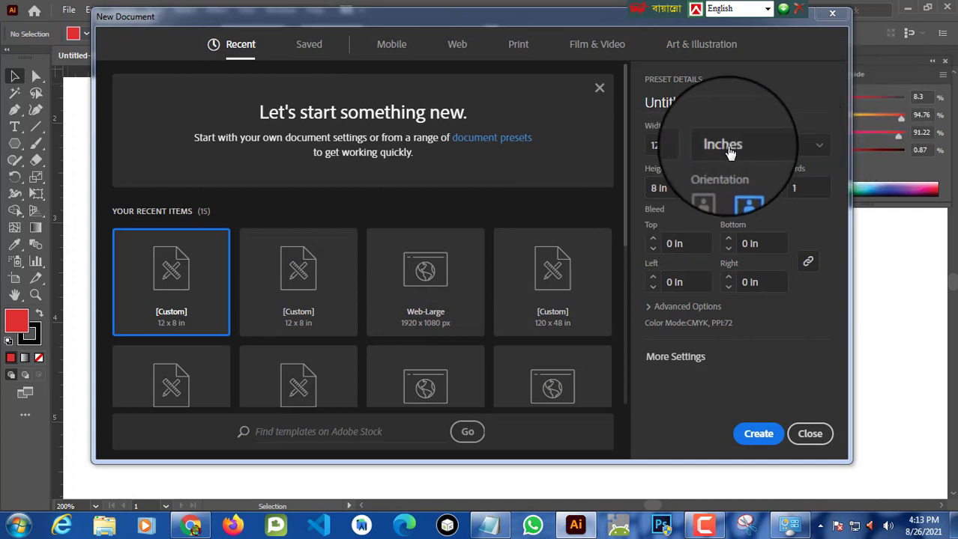
pyautogui.click(815, 150)
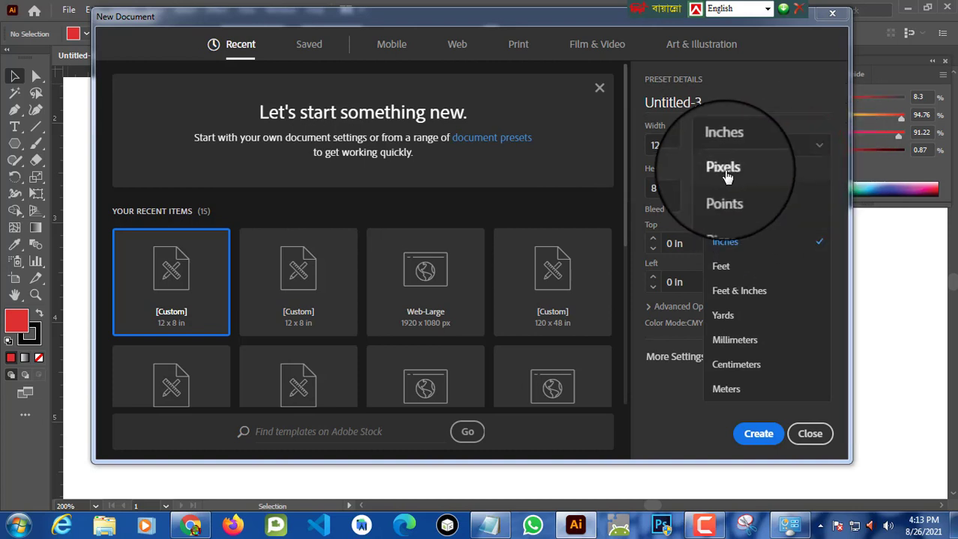
pyautogui.click(724, 170)
pyautogui.click(818, 148)
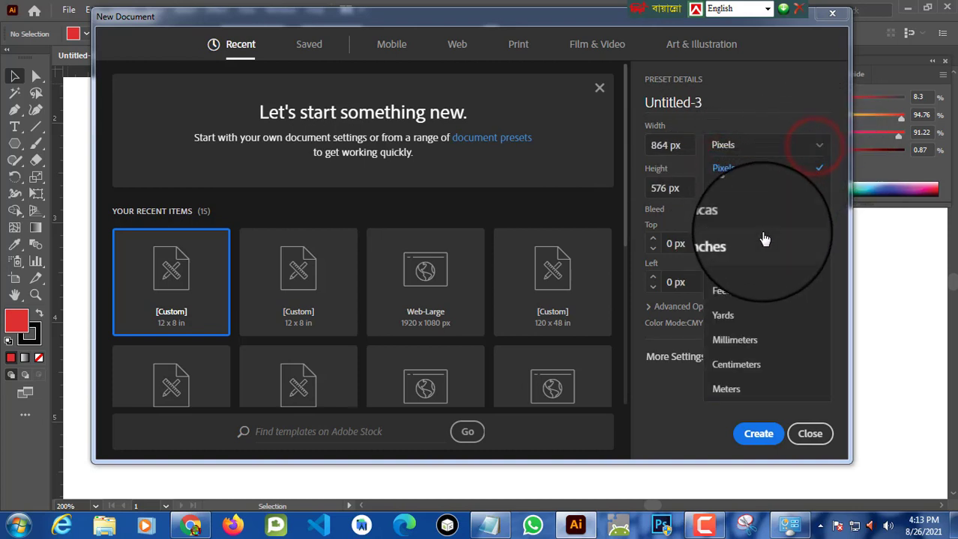
pyautogui.click(751, 247)
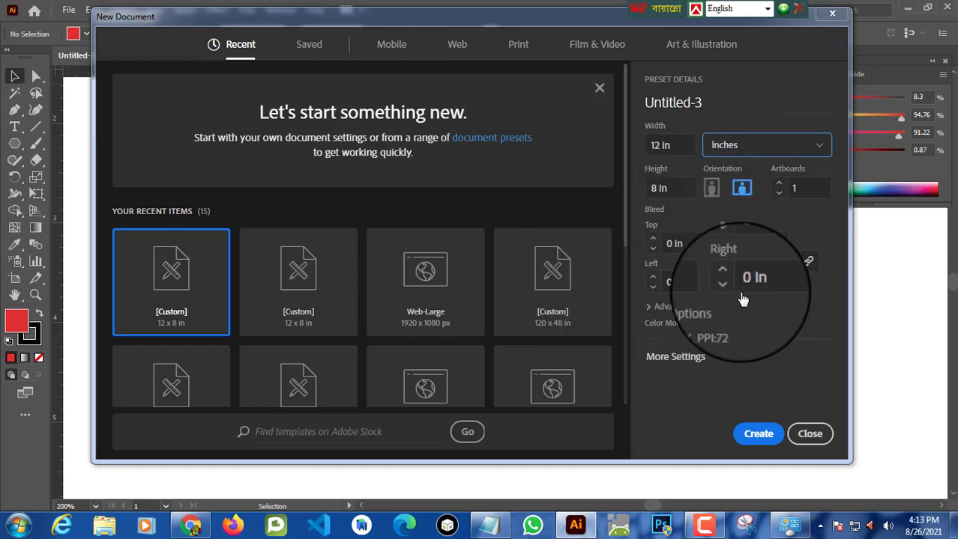
pyautogui.click(651, 305)
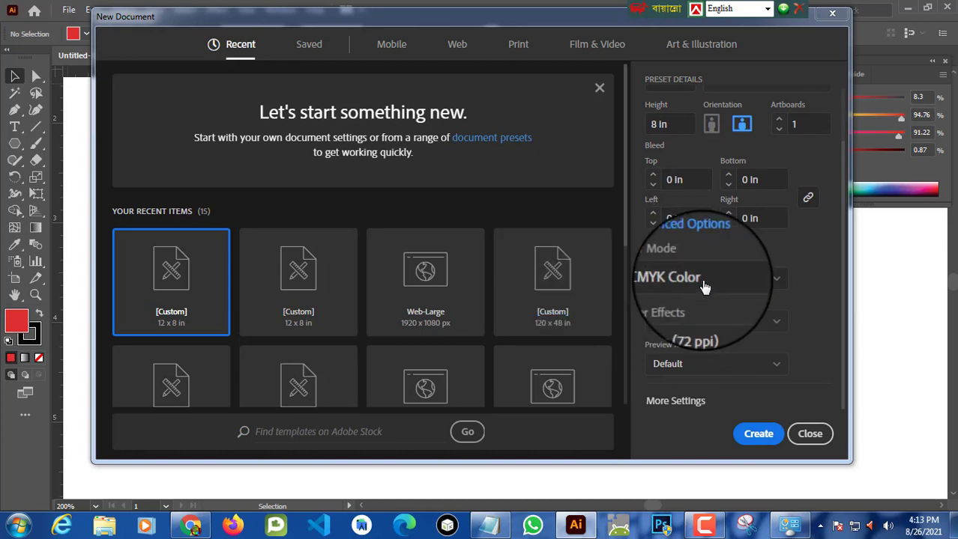
pyautogui.click(732, 276)
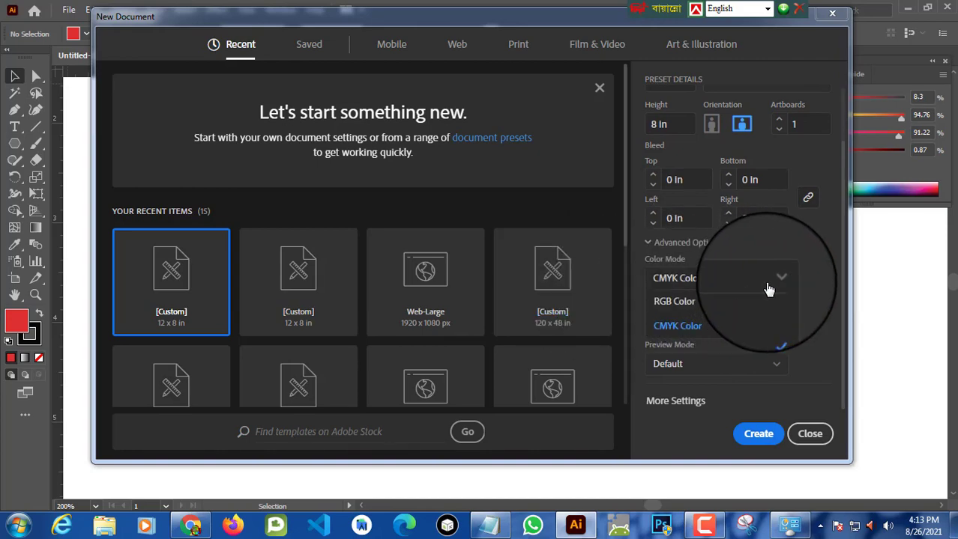
pyautogui.click(759, 435)
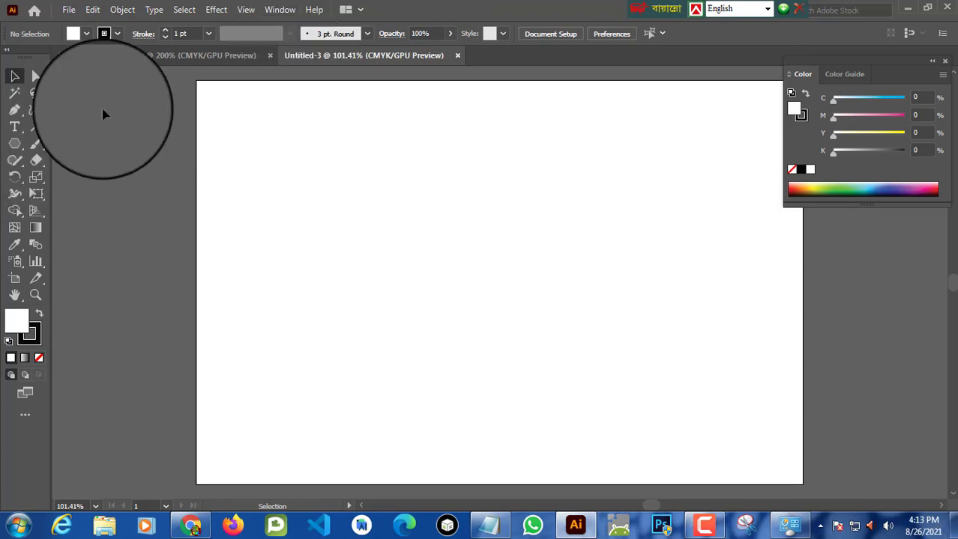
# Step: Draw a rectangle of 3.5 in by 2 in with the Rectangle Tool
pyautogui.click(21, 144)
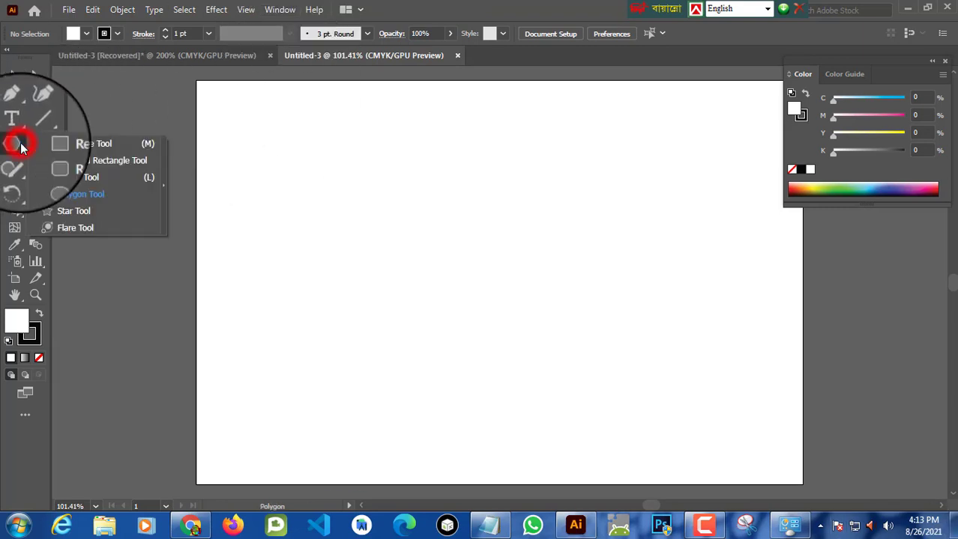
pyautogui.click(83, 145)
pyautogui.moveTo(450, 233); pyautogui.dragTo(401, 236)
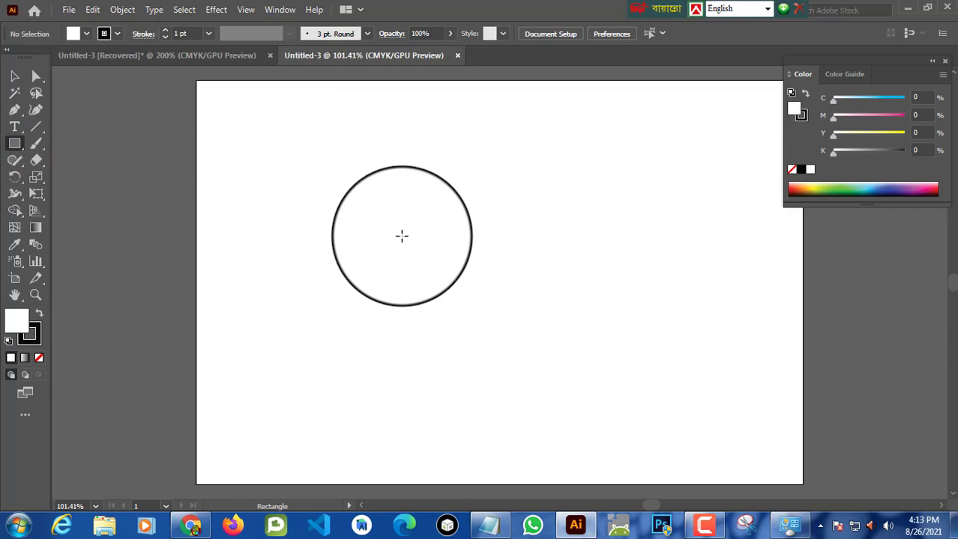
pyautogui.click(402, 236)
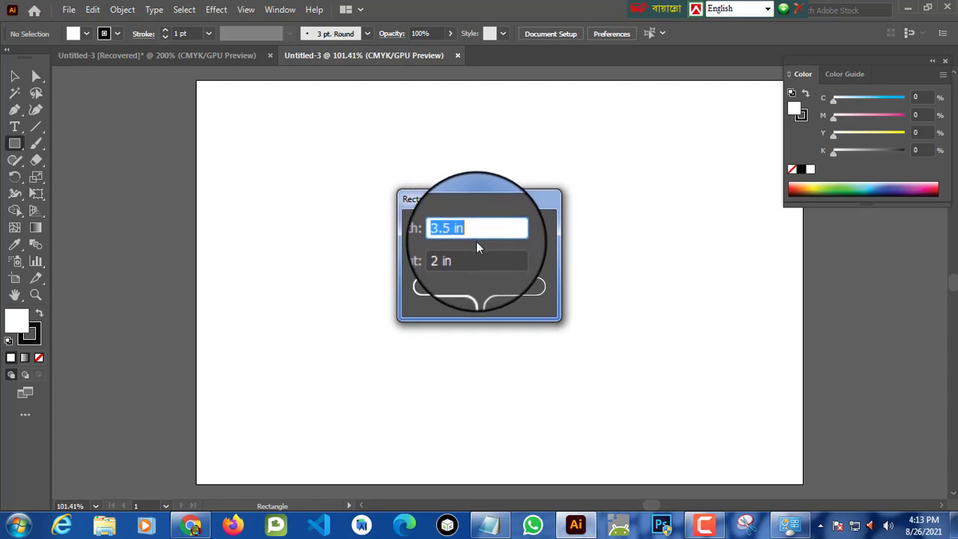
pyautogui.click(450, 288)
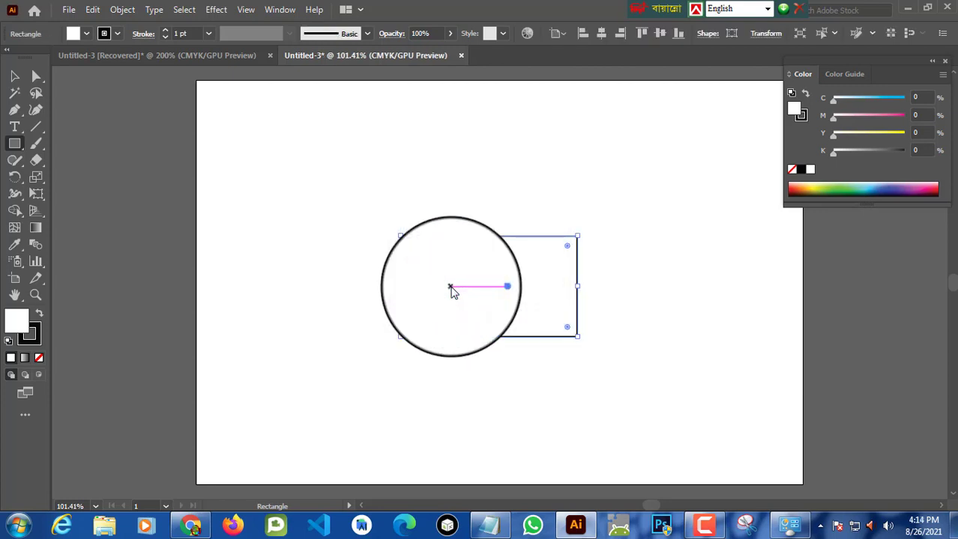
# Step: Select the card rectangle and set its fill to none
pyautogui.hotkey('ctrl', '=')
pyautogui.hotkey('ctrl', '=')
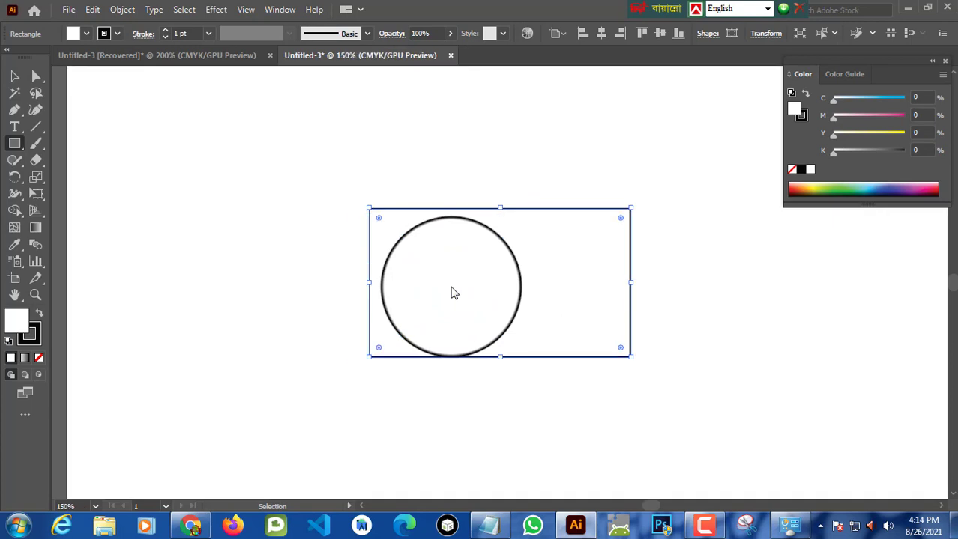
pyautogui.press('space')
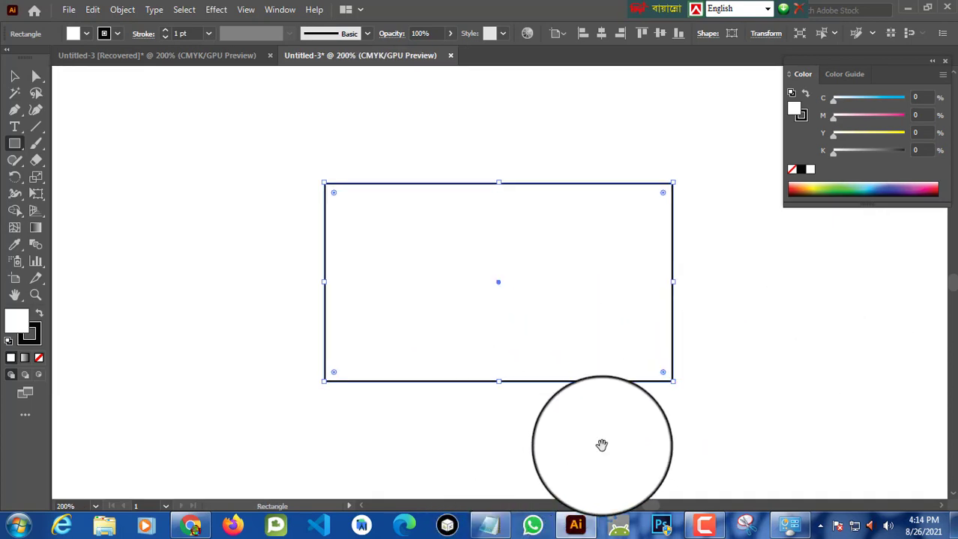
pyautogui.moveTo(747, 341); pyautogui.dragTo(647, 330)
pyautogui.click(681, 254)
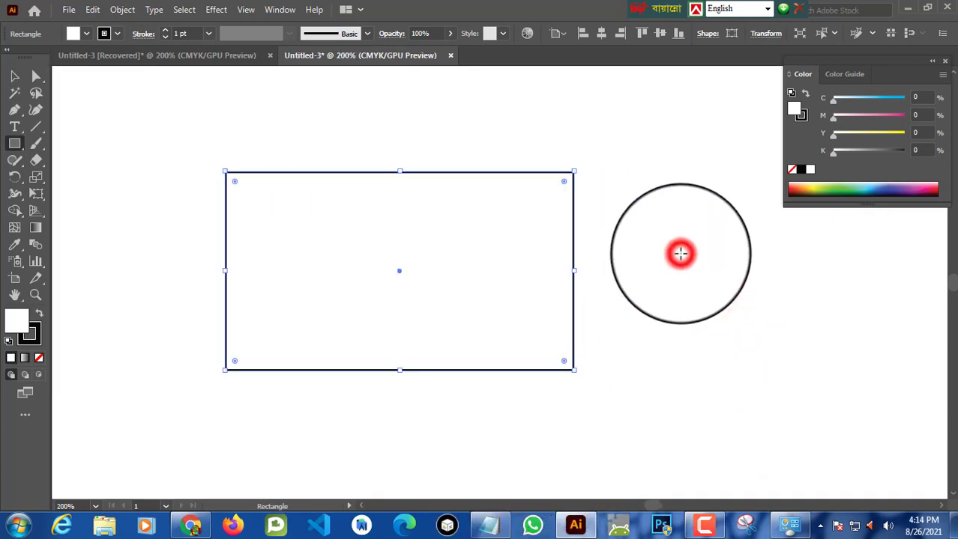
pyautogui.click(526, 286)
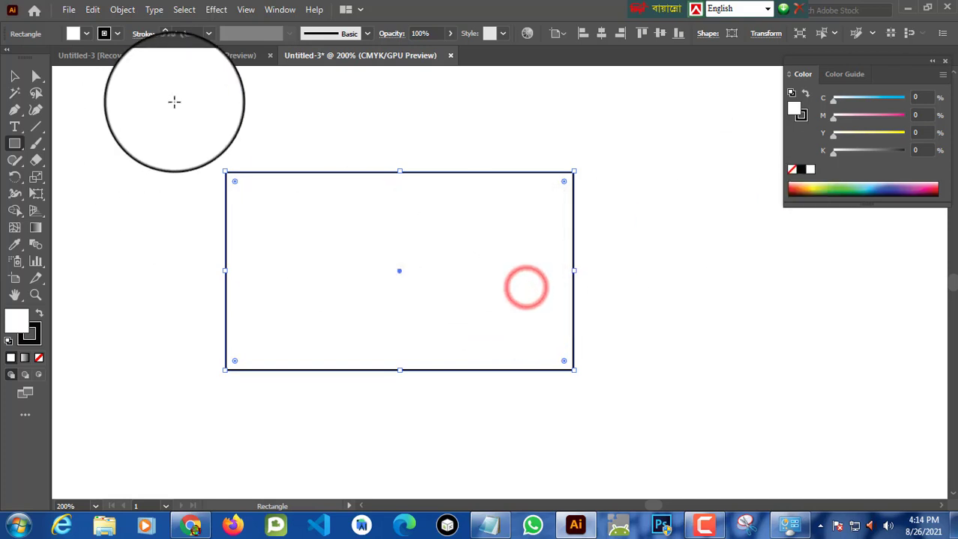
pyautogui.click(14, 76)
pyautogui.click(369, 137)
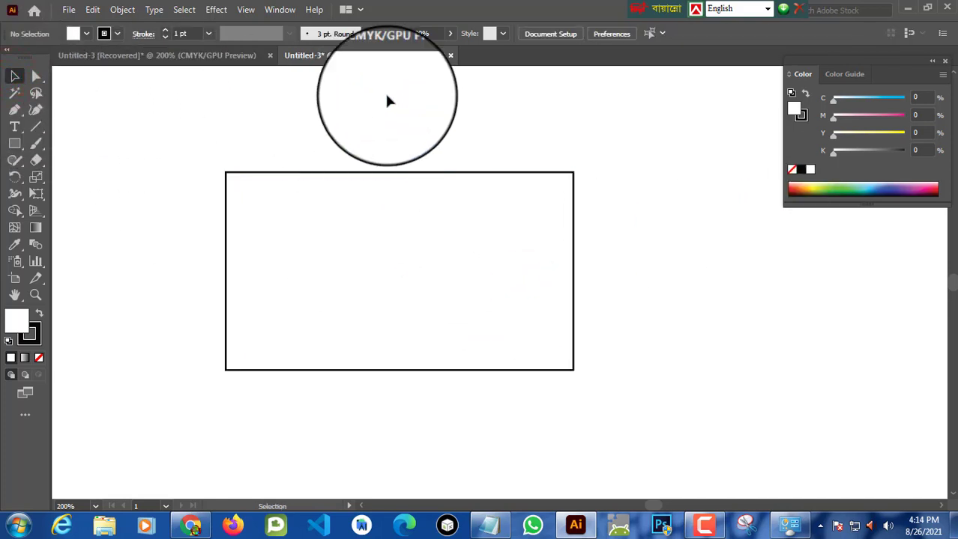
pyautogui.click(276, 172)
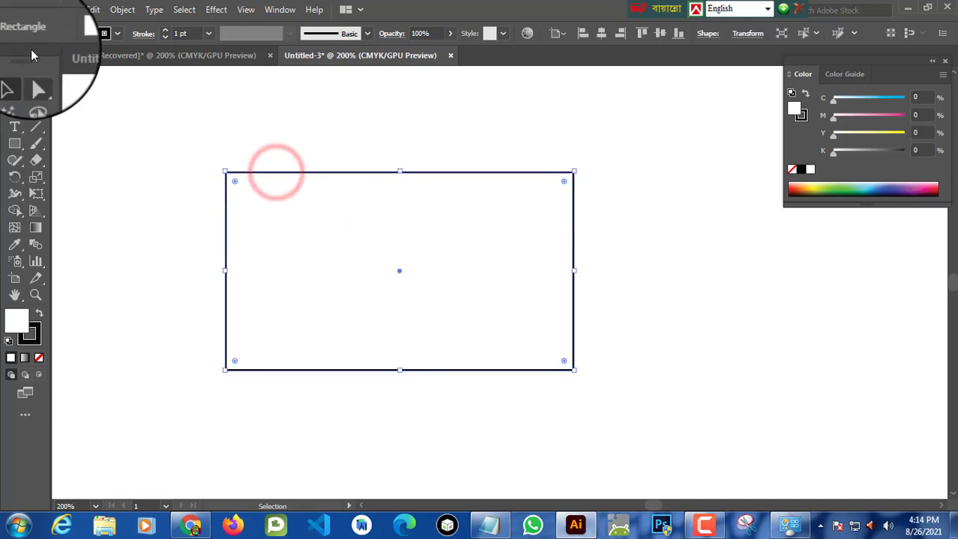
pyautogui.click(86, 34)
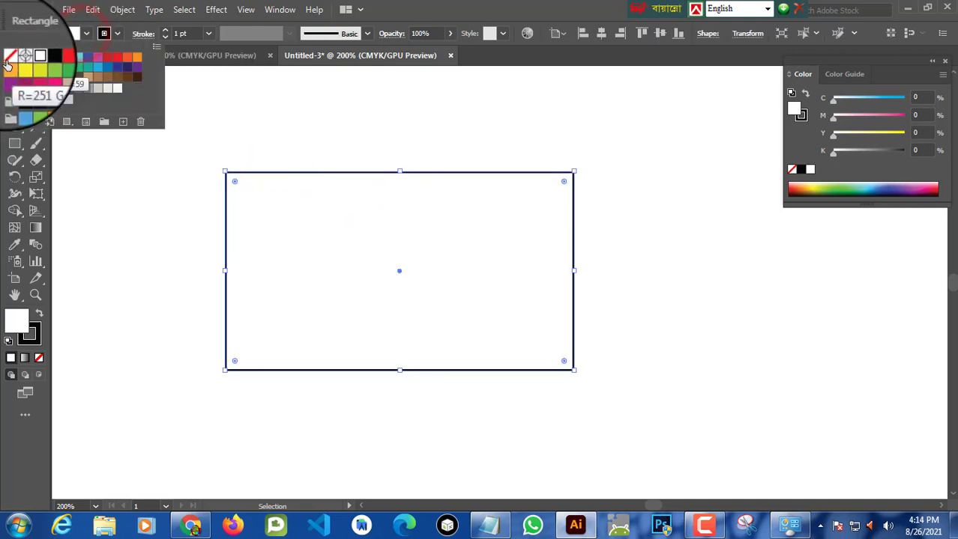
pyautogui.click(9, 57)
pyautogui.click(249, 105)
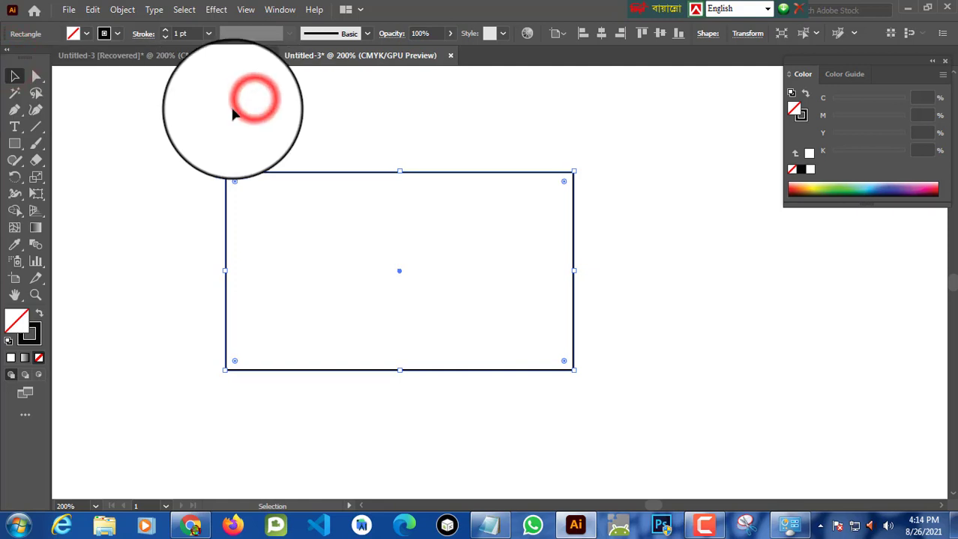
pyautogui.click(182, 148)
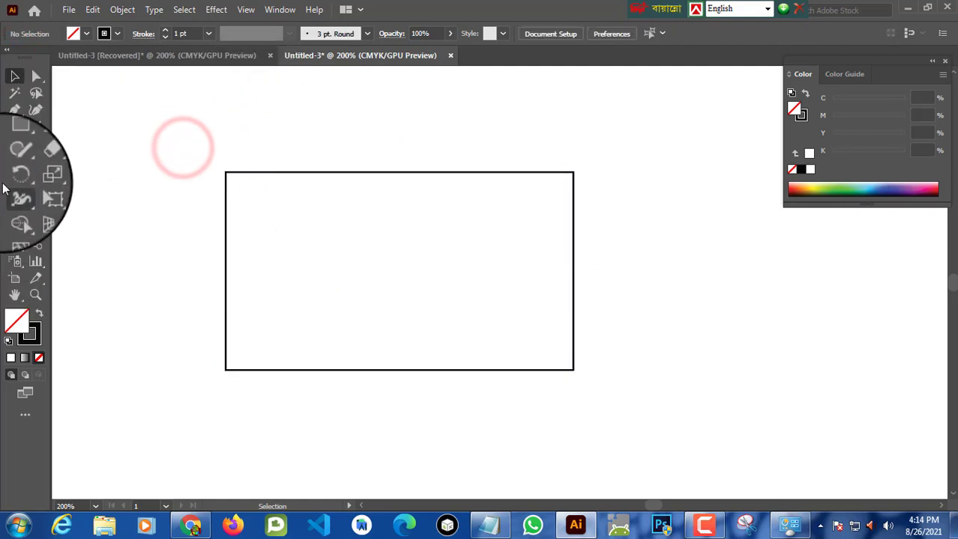
pyautogui.click(14, 147)
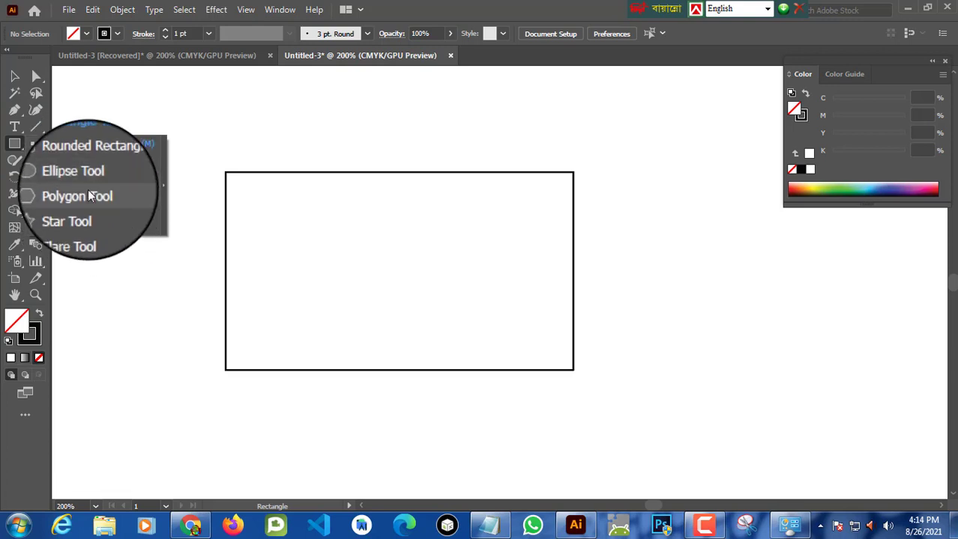
pyautogui.click(87, 194)
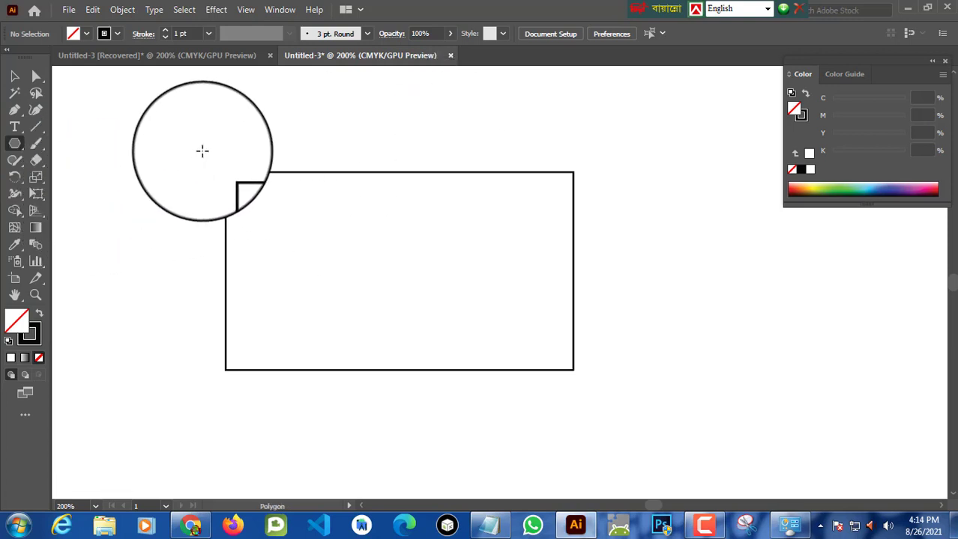
pyautogui.moveTo(181, 150)
pyautogui.mouseDown()
pyautogui.moveTo(299, 199)
pyautogui.moveTo(283, 186)
pyautogui.mouseUp()
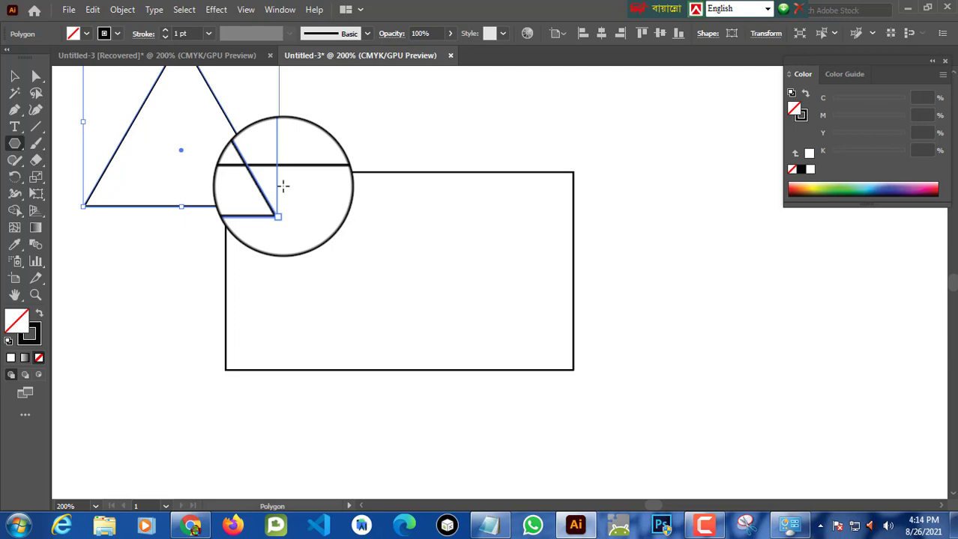
pyautogui.press('Delete')
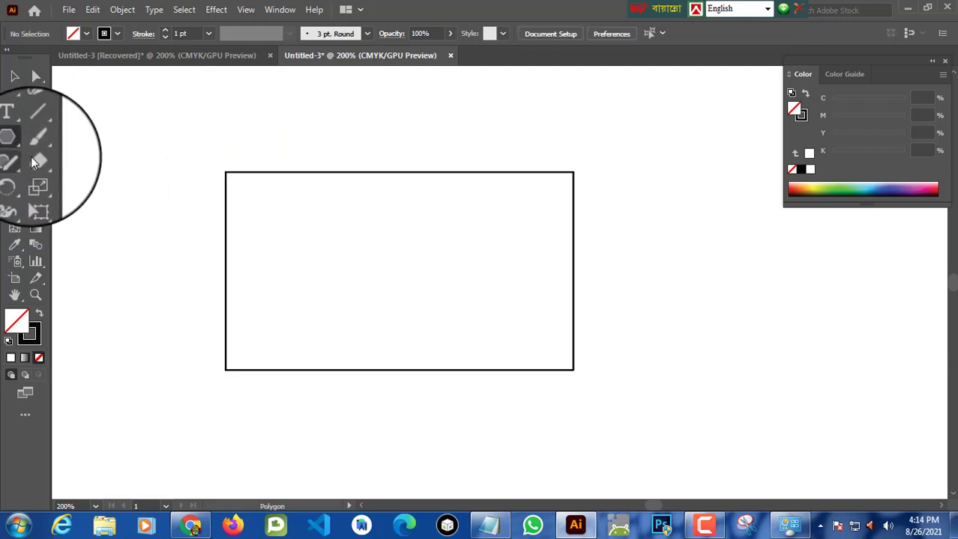
# Step: Create a six-sided polygon with the Polygon Tool, keeping the 1.136 in radius
pyautogui.click(15, 143)
pyautogui.click(321, 143)
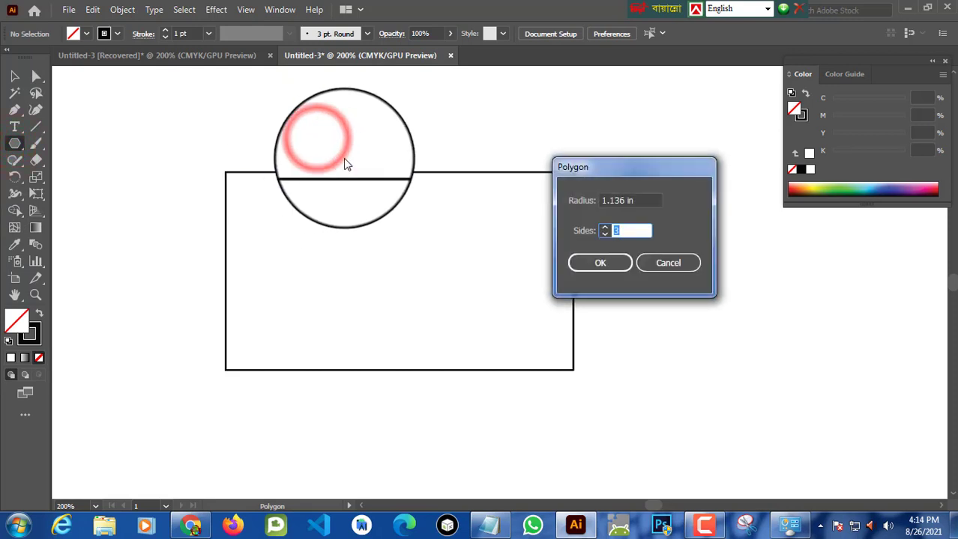
pyautogui.click(623, 231)
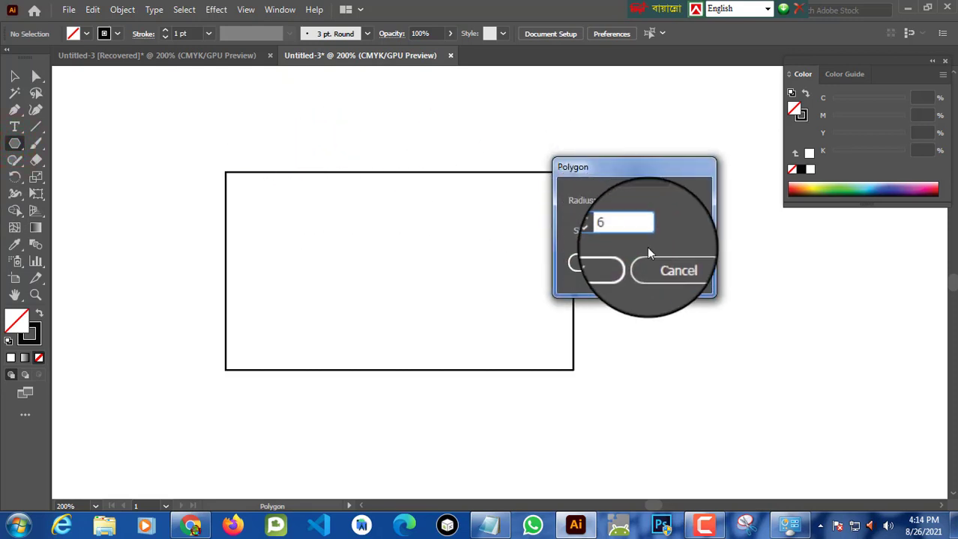
pyautogui.click(625, 263)
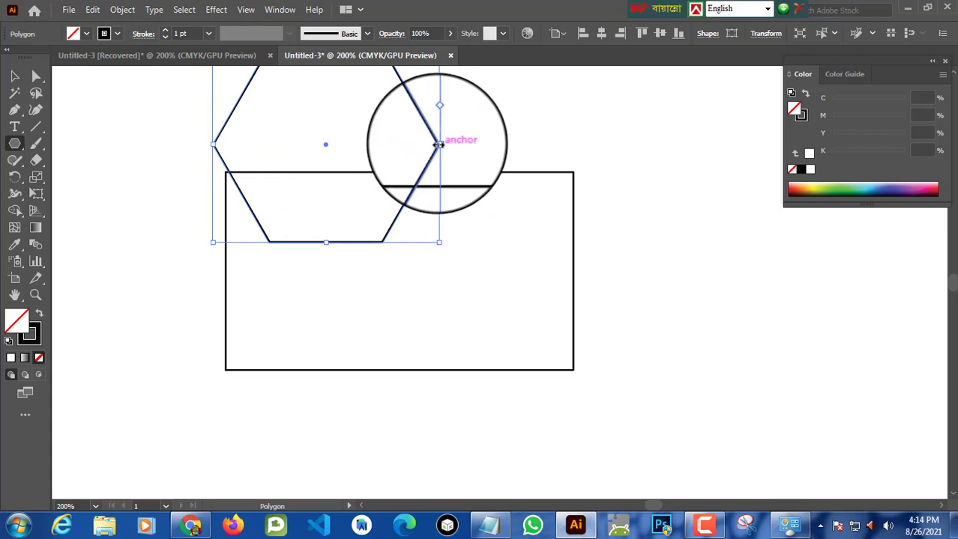
# Step: Enlarge the hexagon and move it down over the left half of the card rectangle
pyautogui.moveTo(438, 145); pyautogui.dragTo(489, 145)
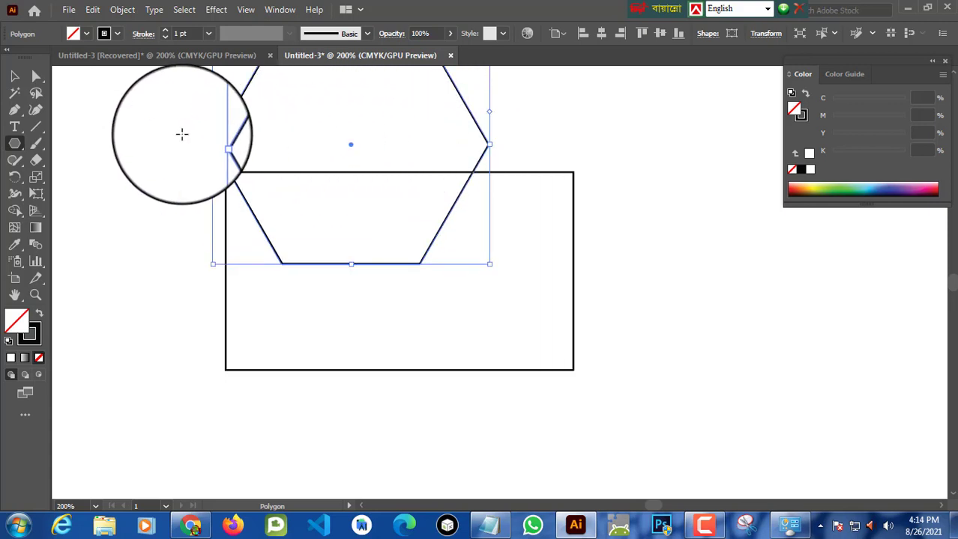
pyautogui.click(15, 75)
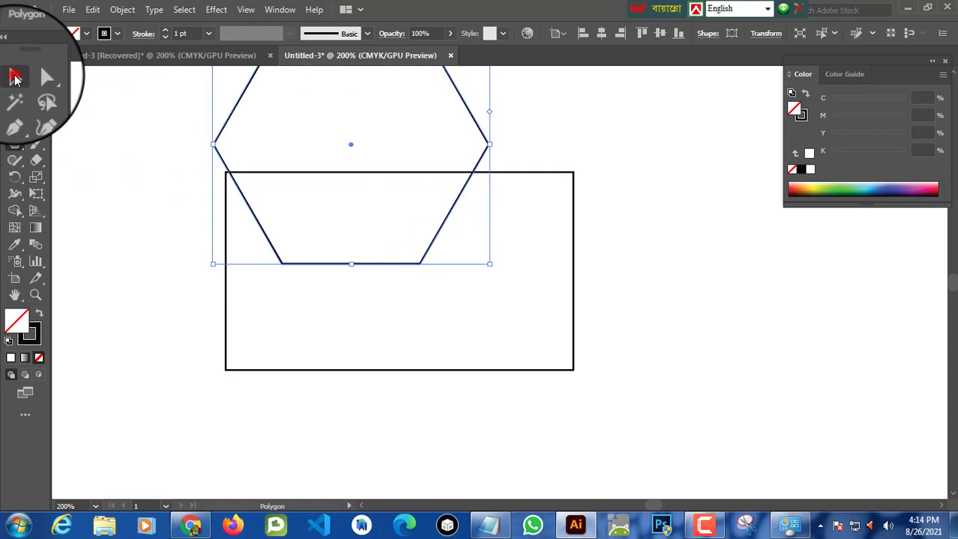
pyautogui.click(457, 196)
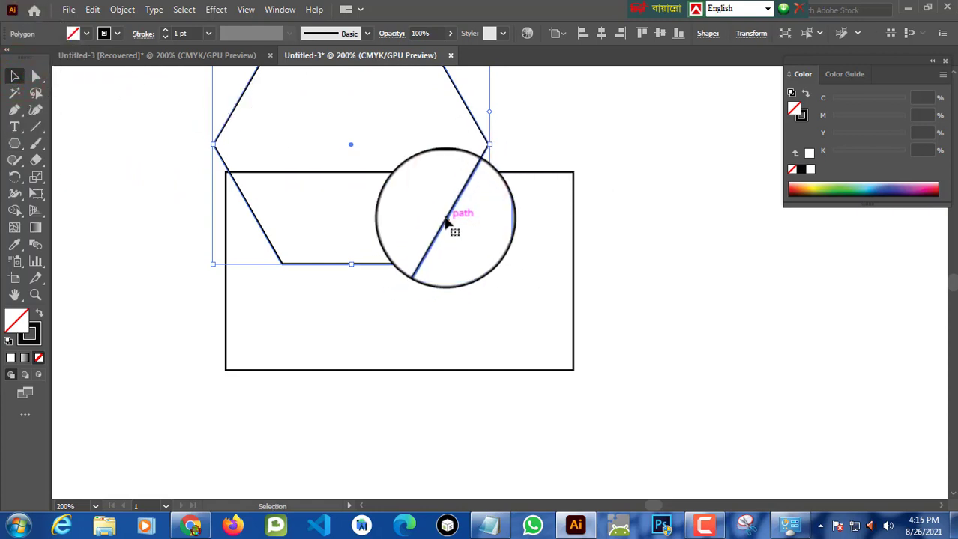
pyautogui.moveTo(448, 224); pyautogui.dragTo(396, 352)
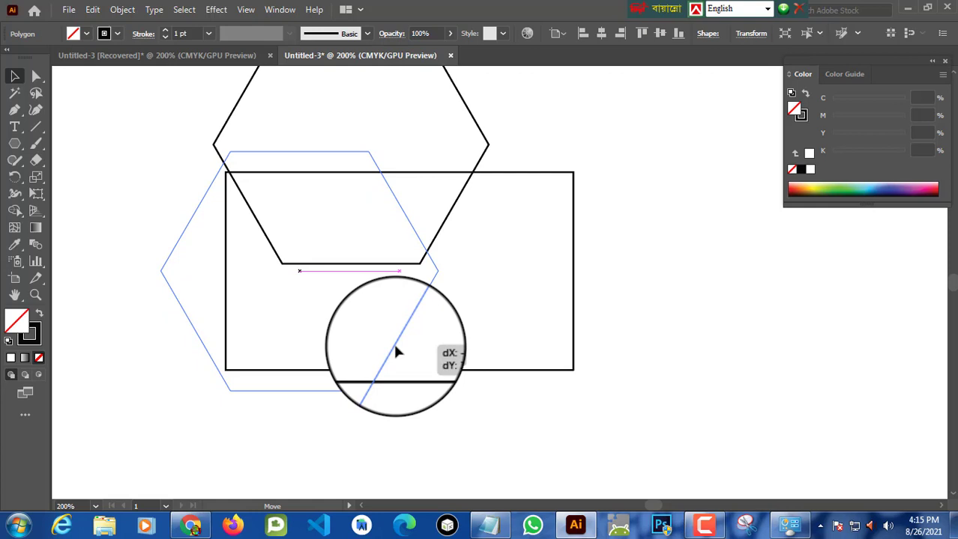
pyautogui.moveTo(396, 353); pyautogui.dragTo(397, 350)
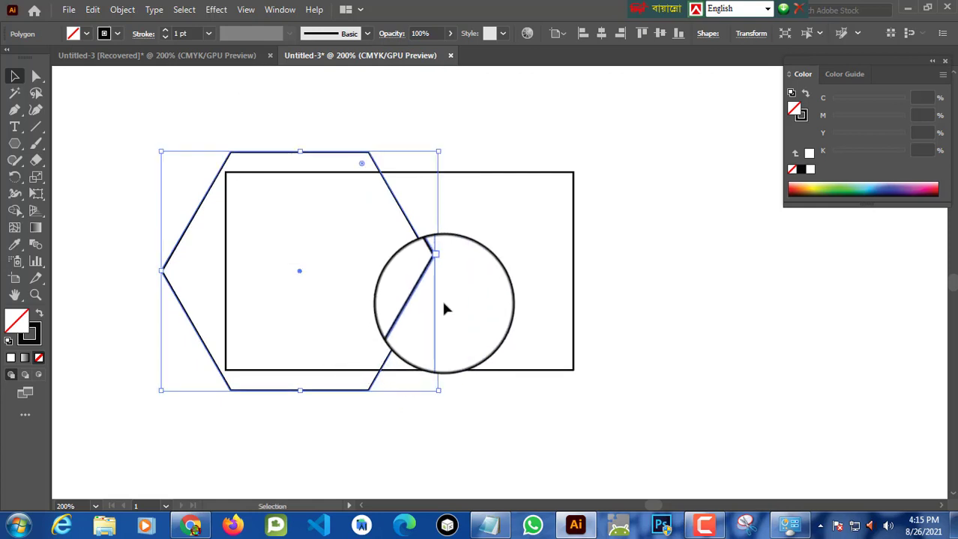
# Step: Stretch the hexagon slightly wider and nudge it left so it overhangs the rectangle's left edge
pyautogui.moveTo(436, 271); pyautogui.dragTo(463, 274)
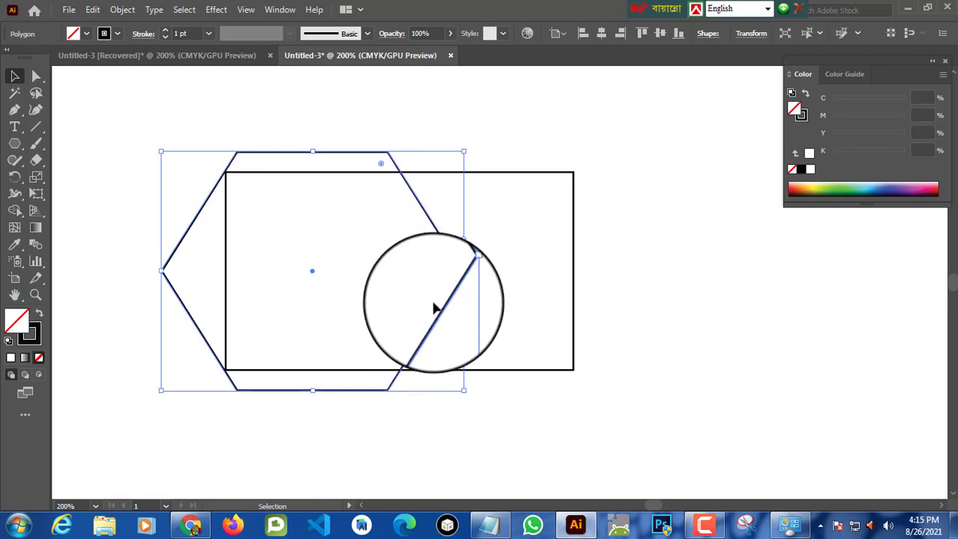
pyautogui.press('Left')
pyautogui.press('Left')
pyautogui.press('Left')
pyautogui.press('Left')
pyautogui.press('Left')
pyautogui.press('Left')
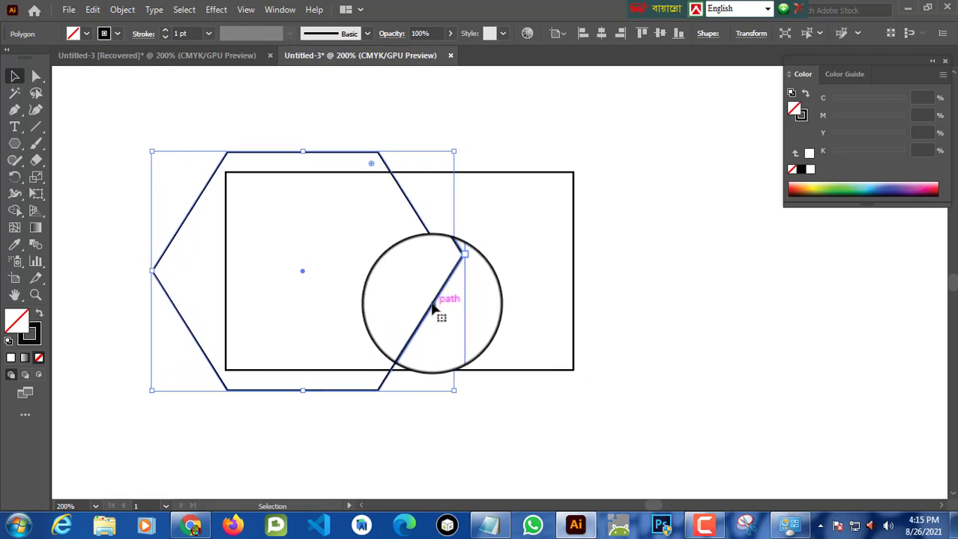
# Step: Create a three-sided polygon with the Polygon Tool, keeping the 1.136 in radius
pyautogui.moveTo(427, 314); pyautogui.dragTo(426, 315)
pyautogui.click(680, 277)
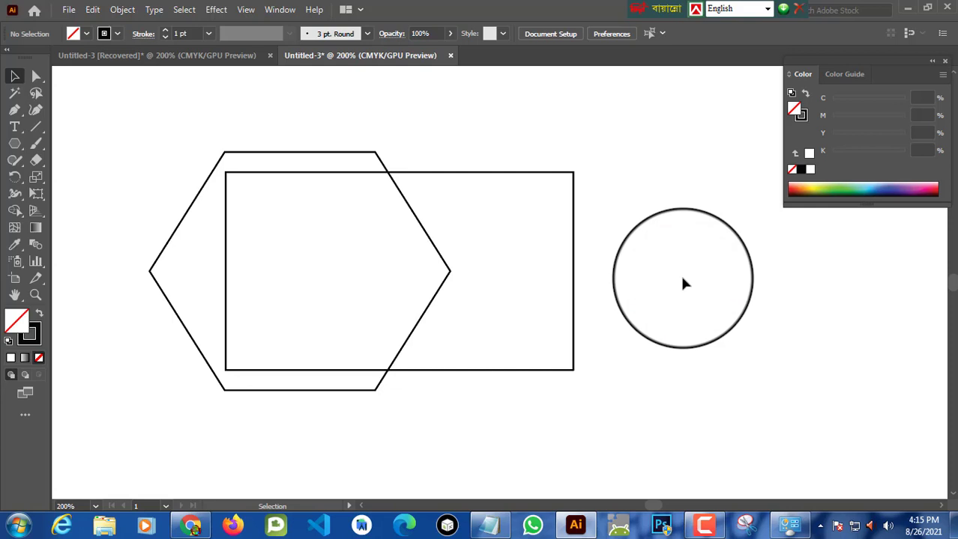
pyautogui.click(17, 144)
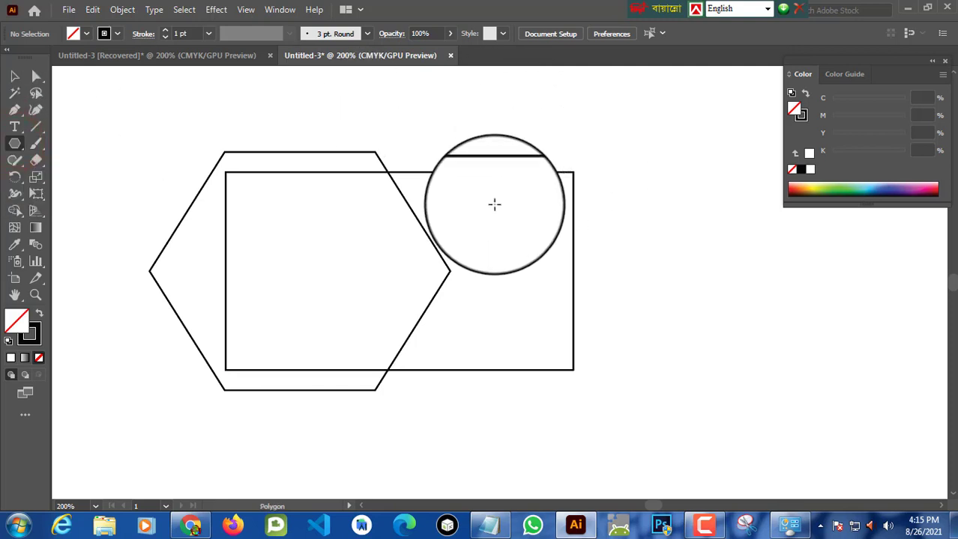
pyautogui.click(474, 199)
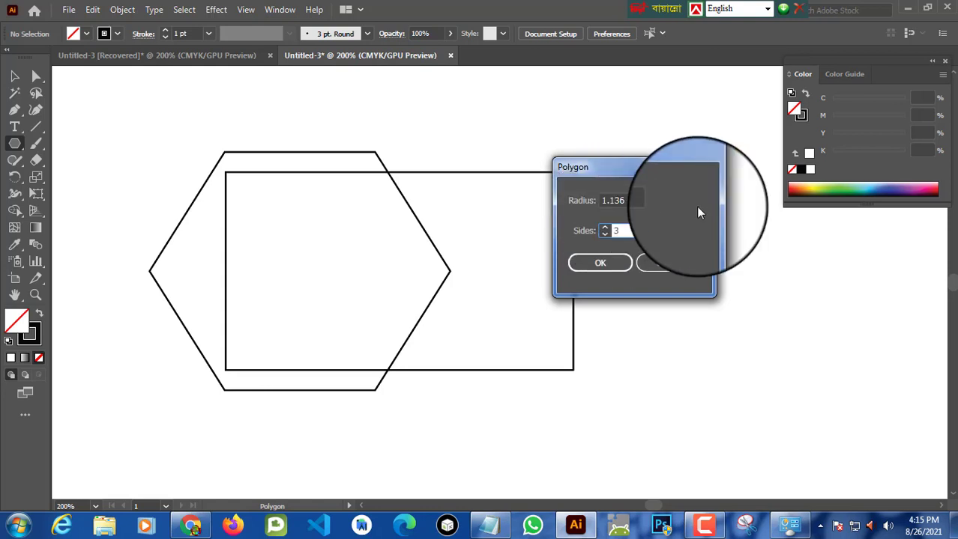
pyautogui.click(613, 265)
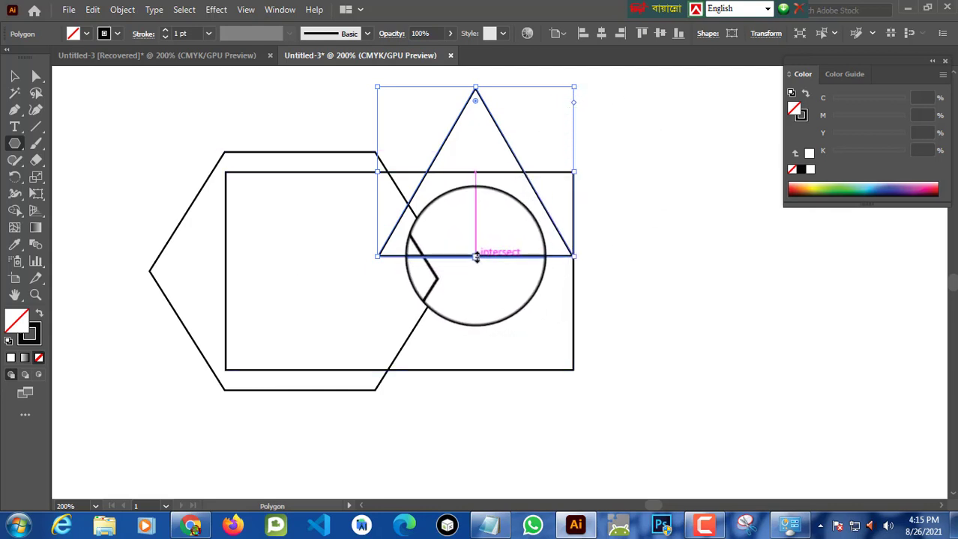
# Step: Enlarge the triangle and move it right so it overlaps the card rectangle's right half
pyautogui.moveTo(476, 256); pyautogui.dragTo(502, 350)
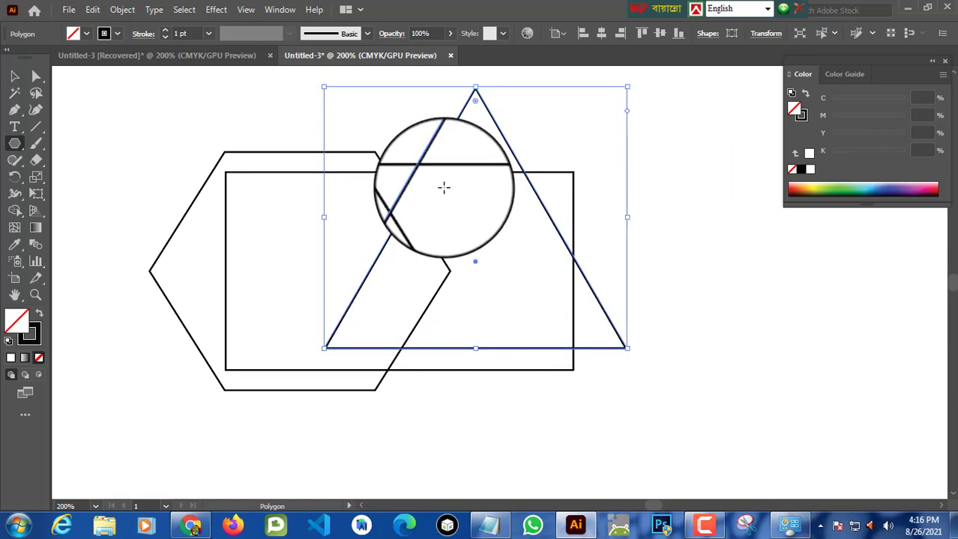
pyautogui.click(13, 75)
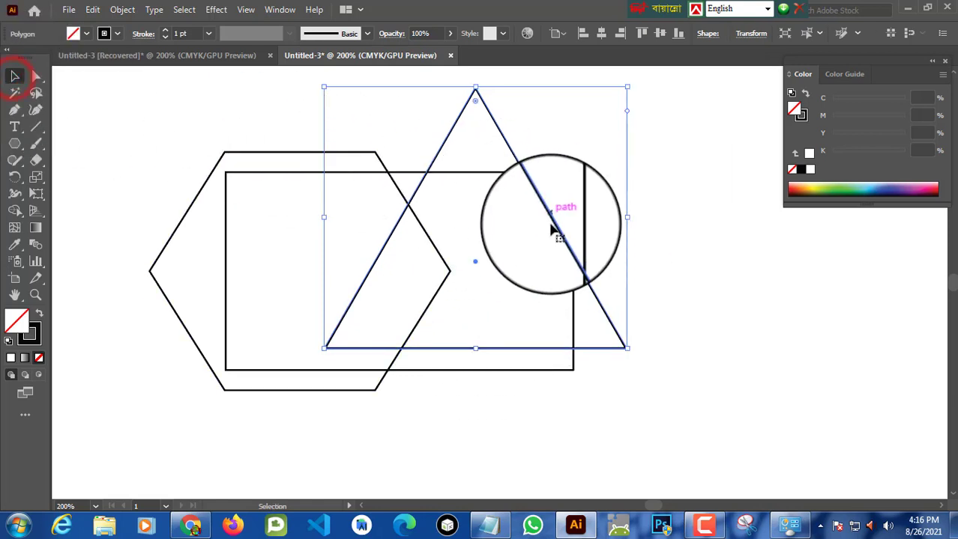
pyautogui.moveTo(562, 232); pyautogui.dragTo(660, 246)
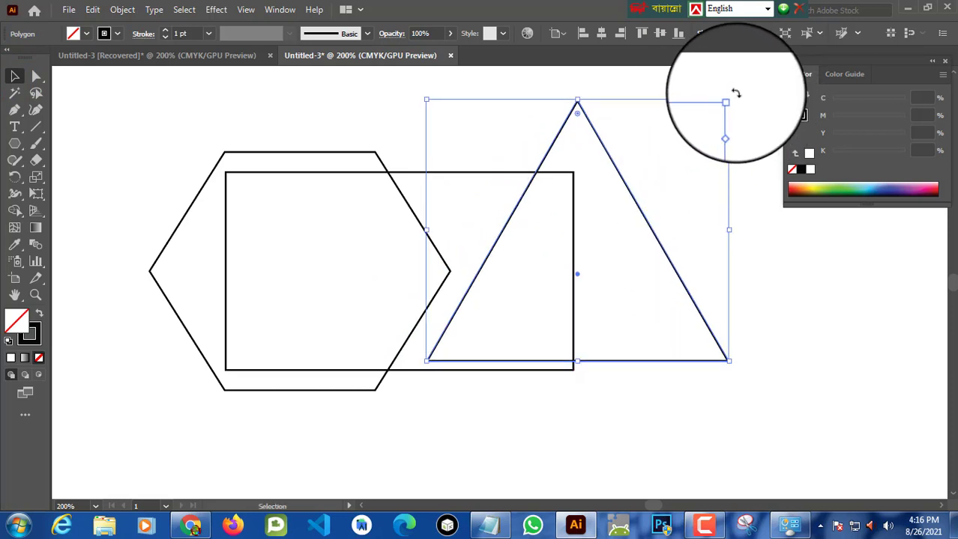
# Step: Rotate the triangle to point downward with its top edge roughly horizontal near the rectangle's top
pyautogui.moveTo(735, 90); pyautogui.dragTo(522, 177)
pyautogui.scroll(-10, 596, 174)
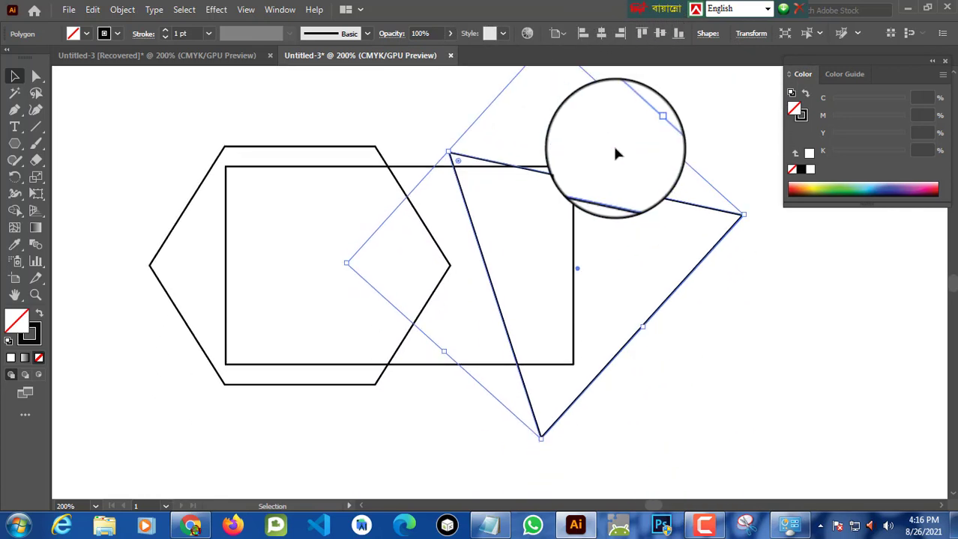
pyautogui.press('a')
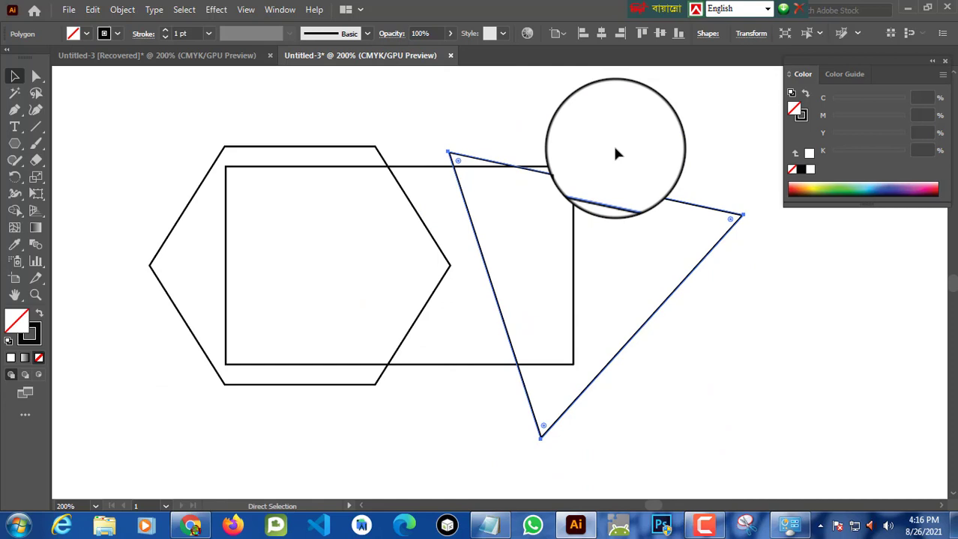
pyautogui.hotkey('ctrl', '-')
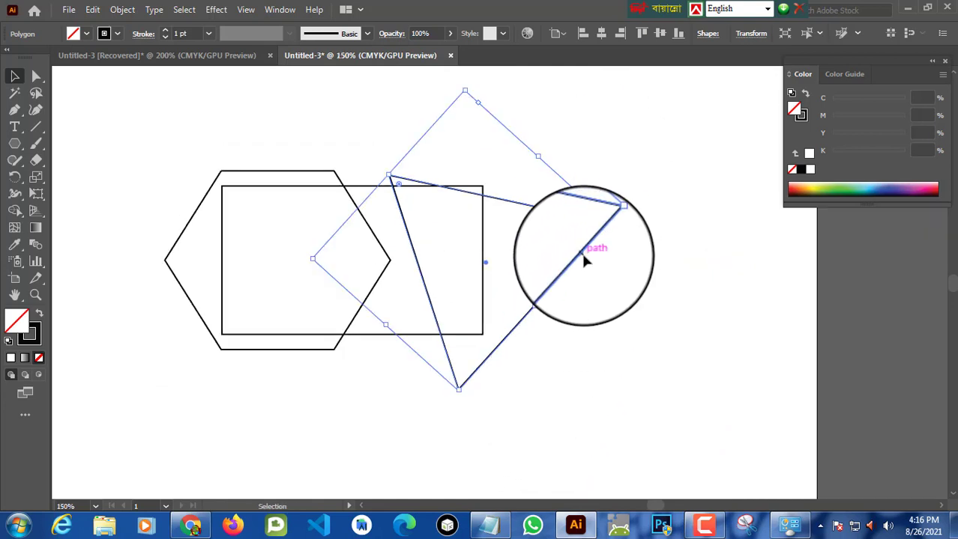
pyautogui.moveTo(584, 259); pyautogui.dragTo(564, 239)
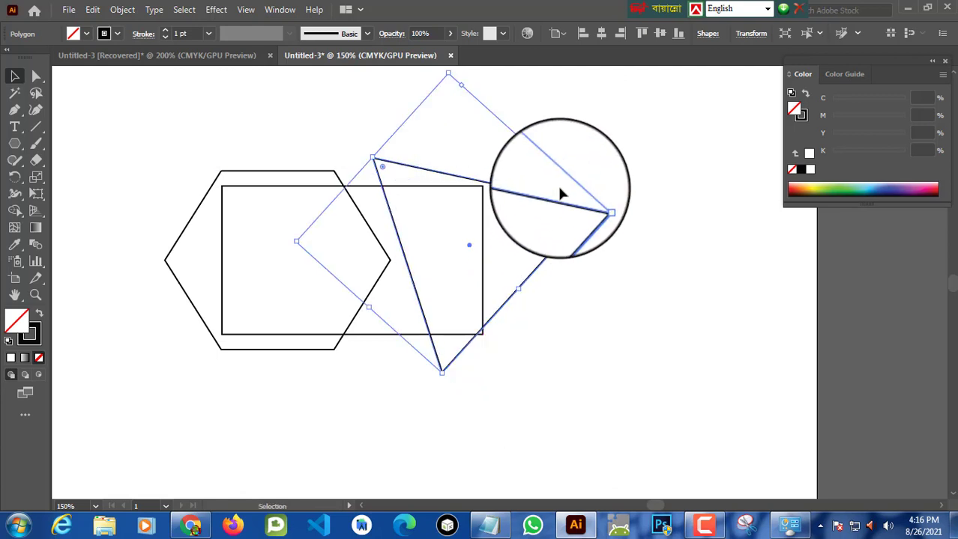
pyautogui.moveTo(601, 204); pyautogui.dragTo(597, 177)
pyautogui.moveTo(514, 182); pyautogui.dragTo(514, 165)
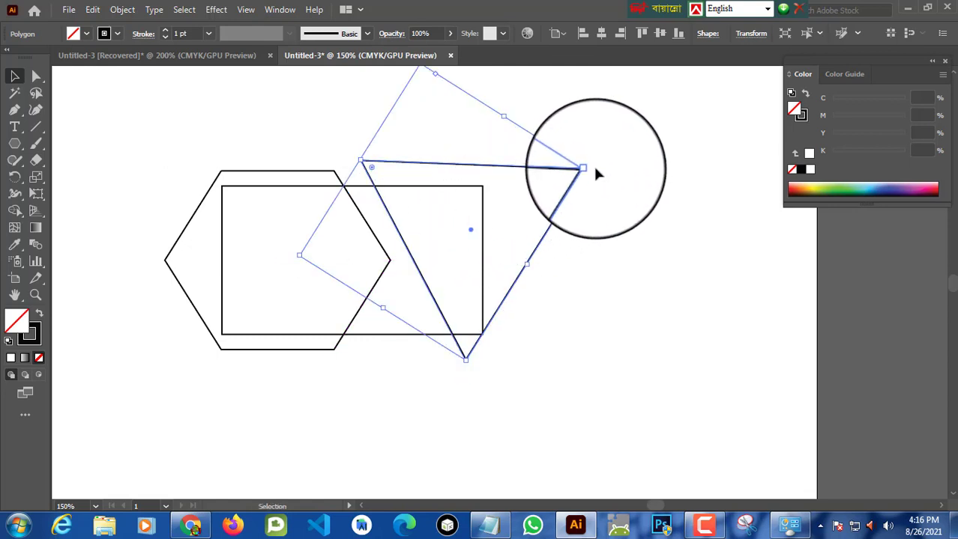
pyautogui.moveTo(593, 165); pyautogui.dragTo(590, 162)
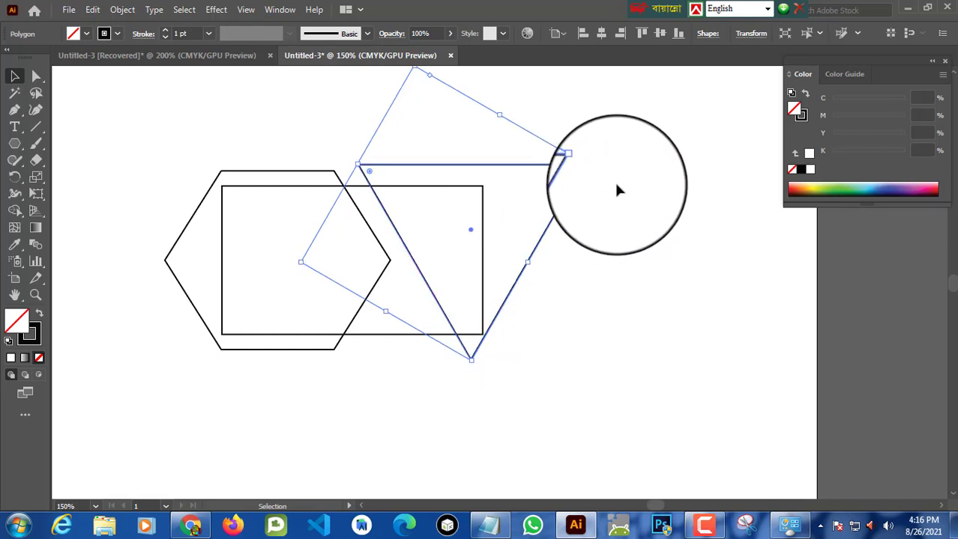
pyautogui.moveTo(590, 164); pyautogui.dragTo(579, 160)
pyautogui.click(626, 212)
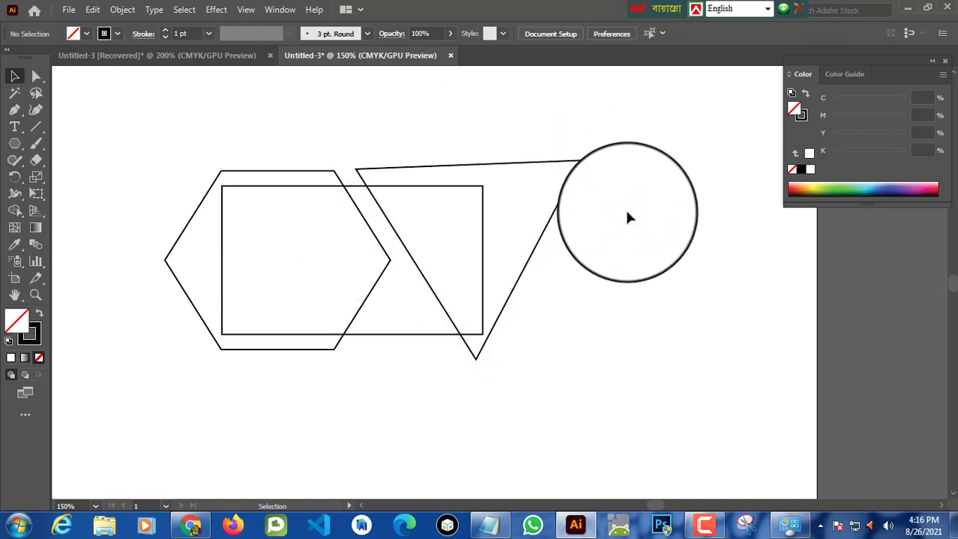
# Step: Reflect a copy of the inverted triangle across the horizontal axis
pyautogui.click(485, 162)
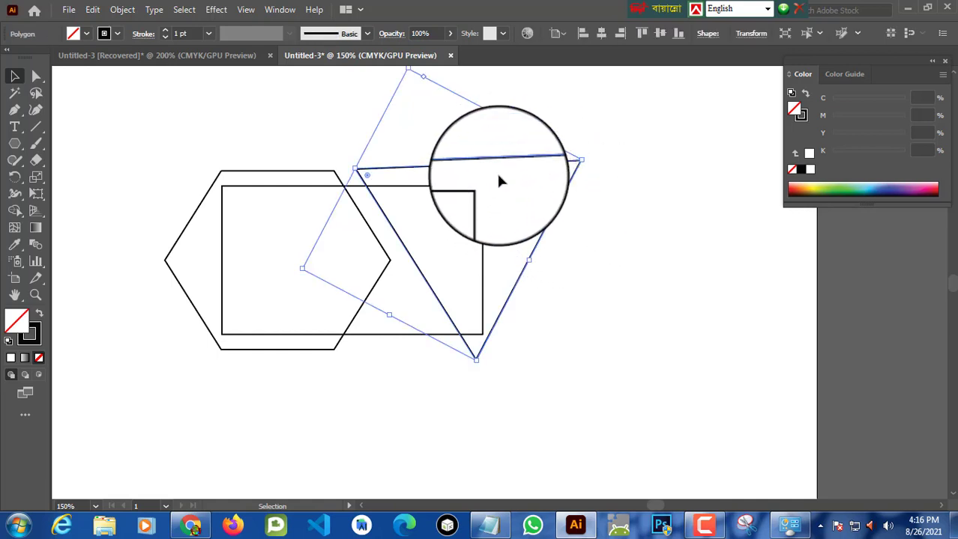
pyautogui.rightClick(503, 181)
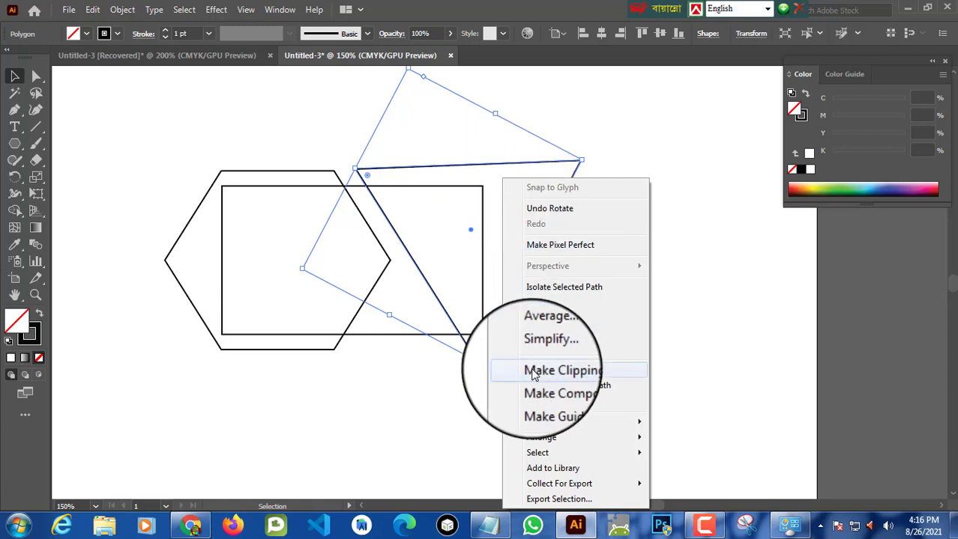
pyautogui.moveTo(567, 425)
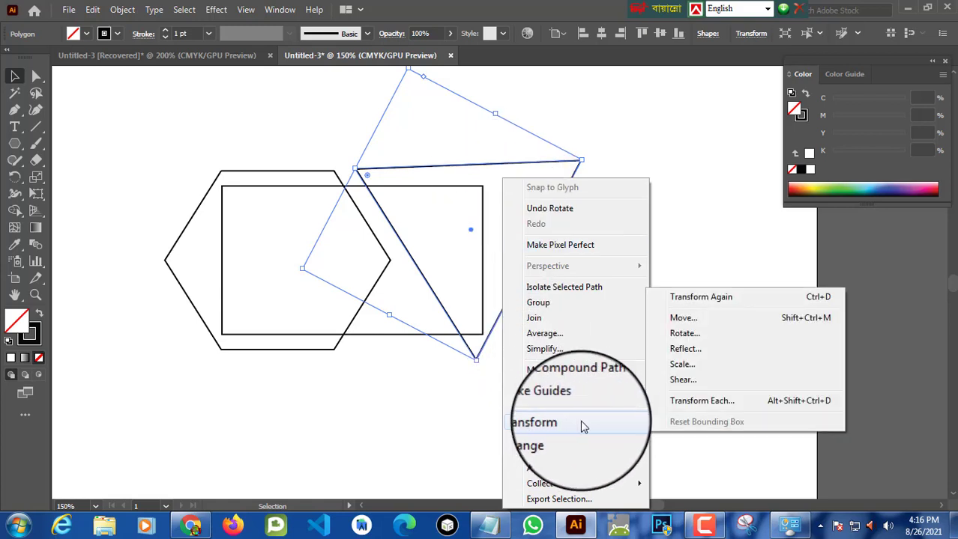
pyautogui.click(710, 352)
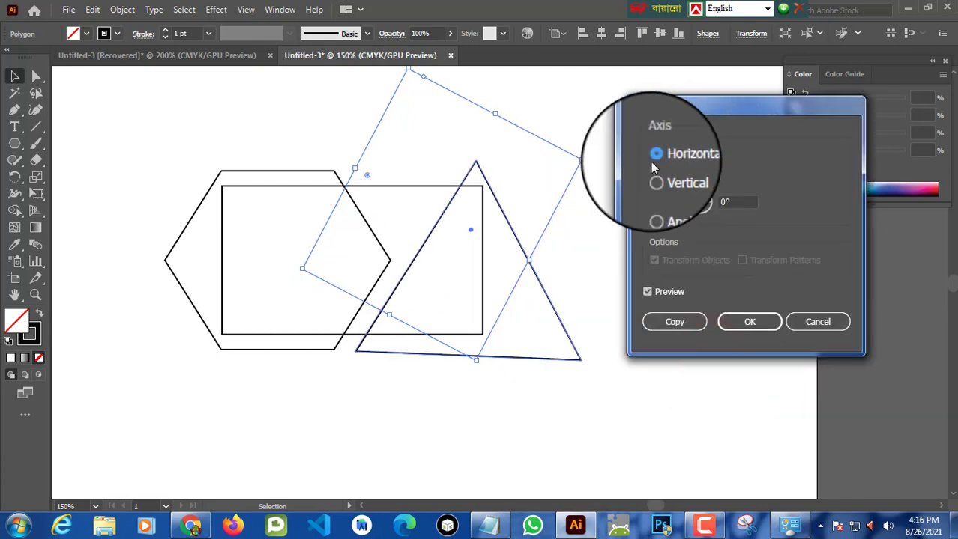
pyautogui.click(657, 323)
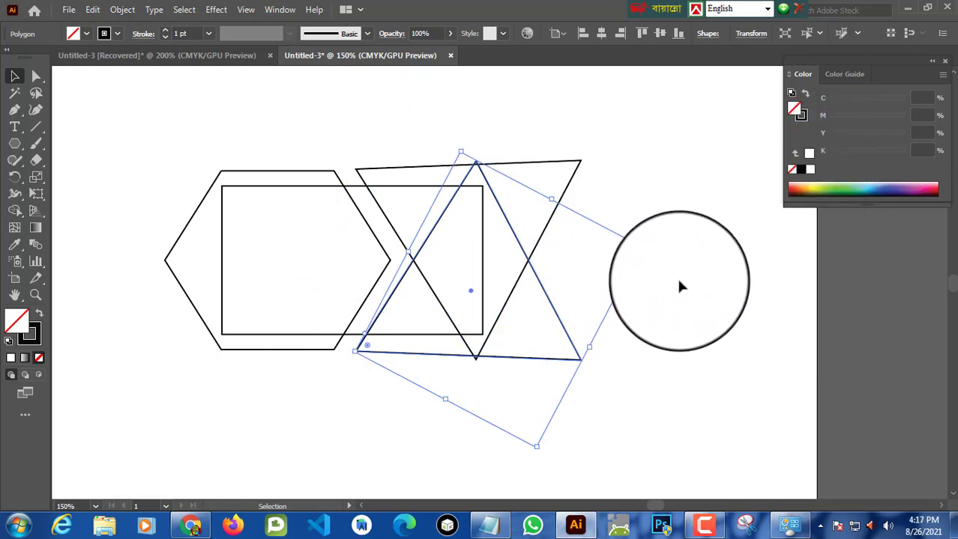
# Step: Rotate the reflected triangle copy slightly so its base lines up with the inverted triangle
pyautogui.moveTo(687, 271); pyautogui.dragTo(365, 345)
pyautogui.click(385, 302)
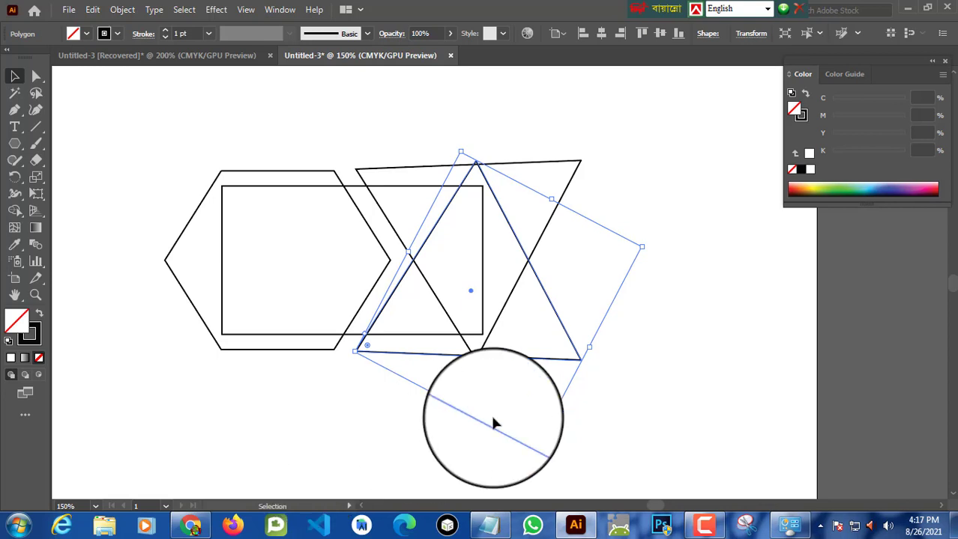
pyautogui.click(689, 316)
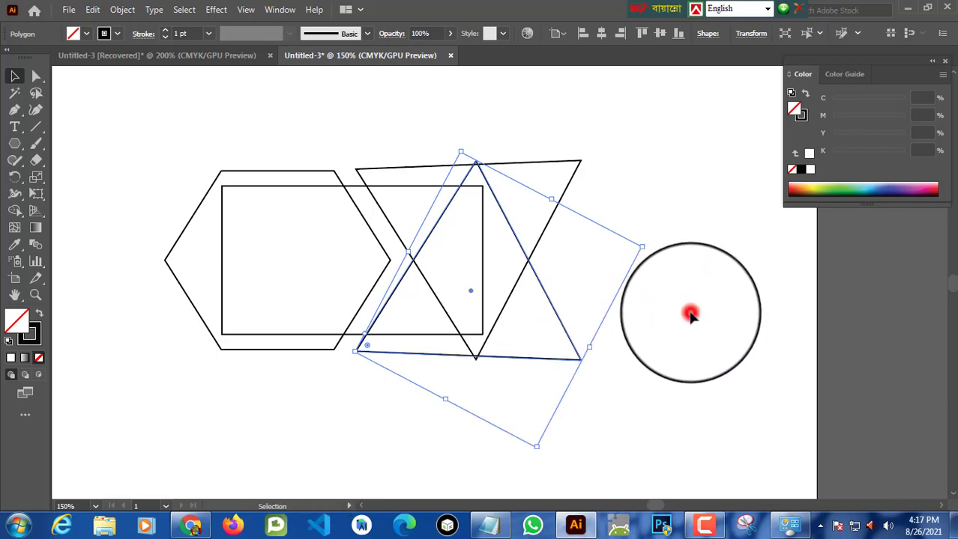
pyautogui.click(576, 358)
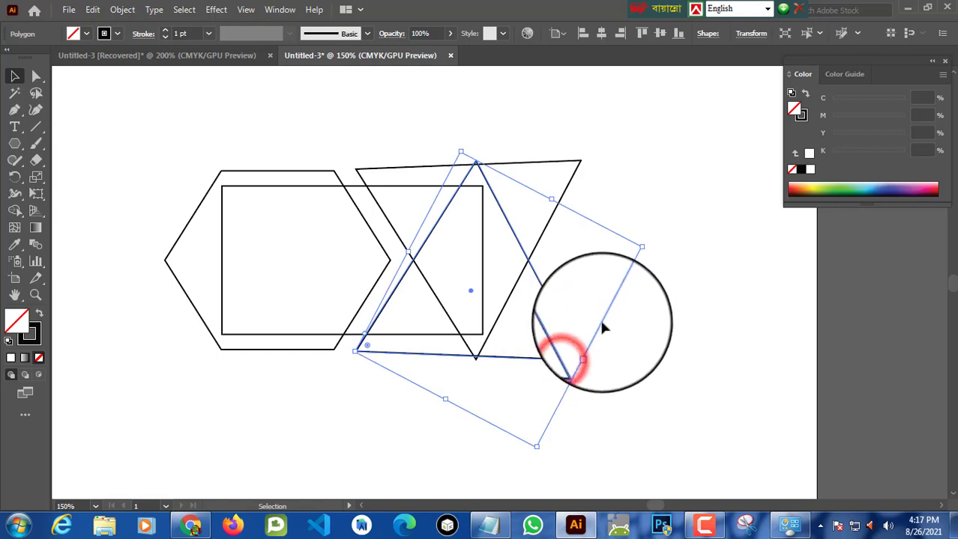
pyautogui.moveTo(649, 246); pyautogui.dragTo(623, 249)
pyautogui.click(669, 267)
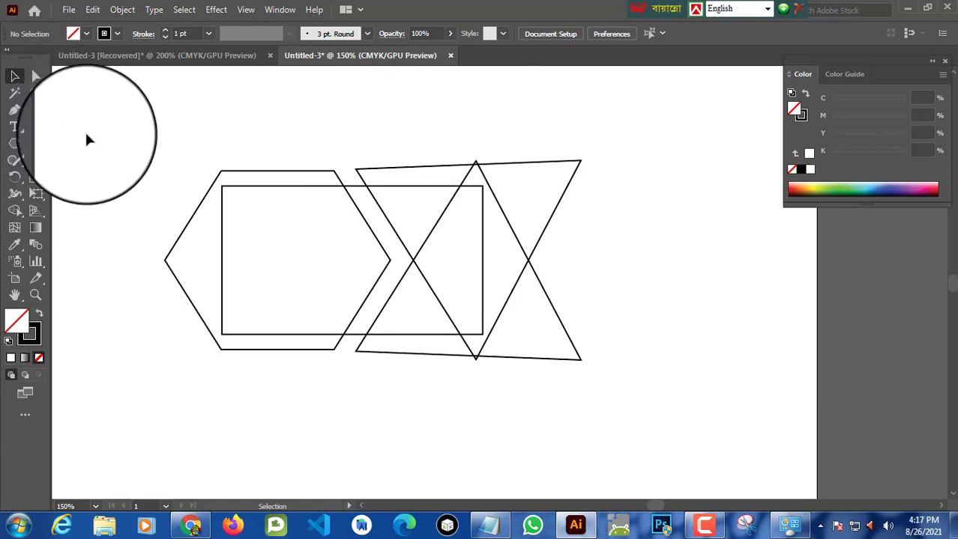
# Step: Select all the shapes and use Shape Builder to delete the hexagon region outside the card's left edge
pyautogui.click(264, 173)
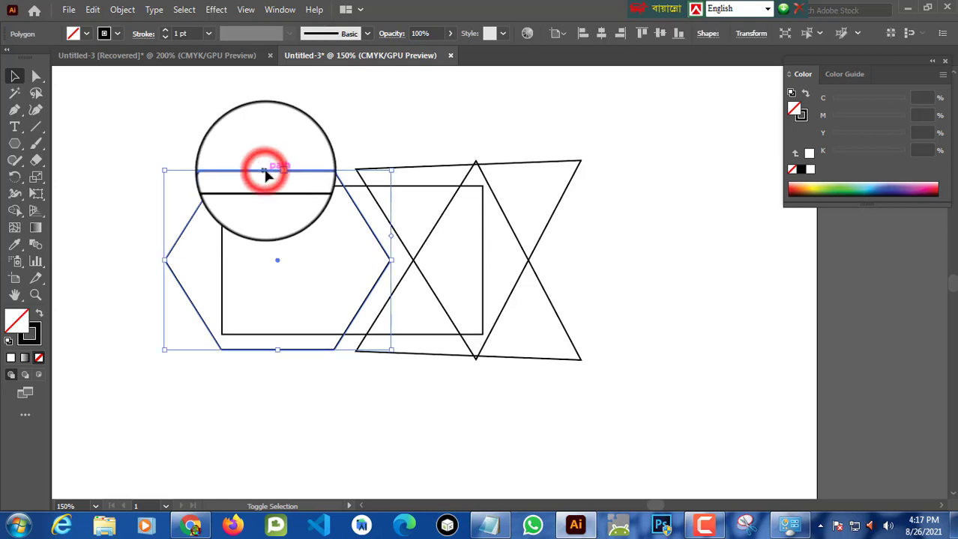
pyautogui.keyDown('shift'); pyautogui.click(531, 166); pyautogui.keyUp('shift')
pyautogui.keyDown('shift'); pyautogui.click(516, 240); pyautogui.keyUp('shift')
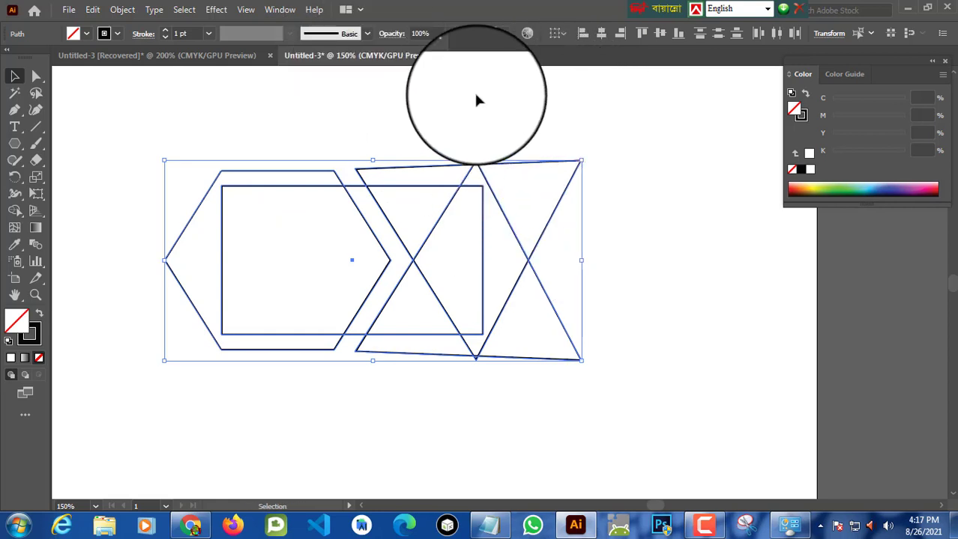
pyautogui.click(15, 212)
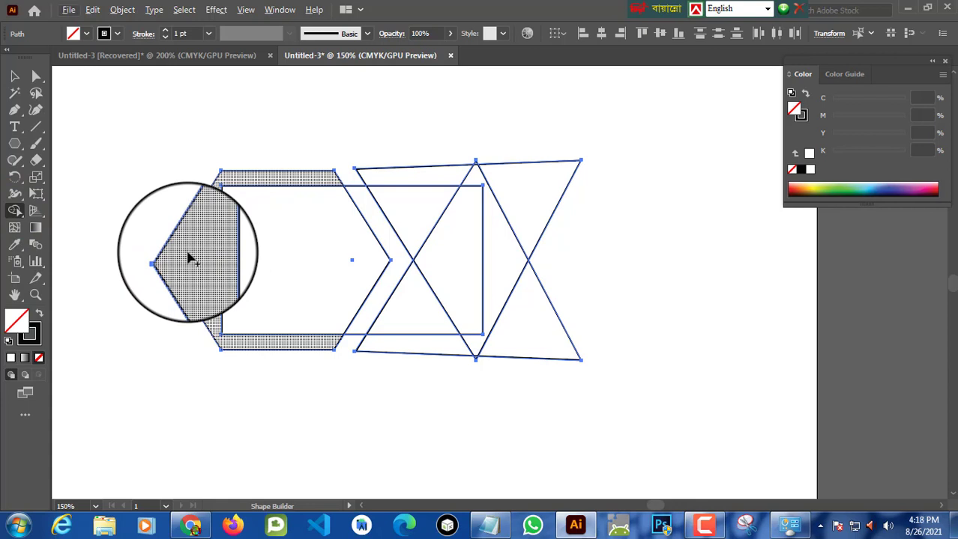
pyautogui.press('alt')
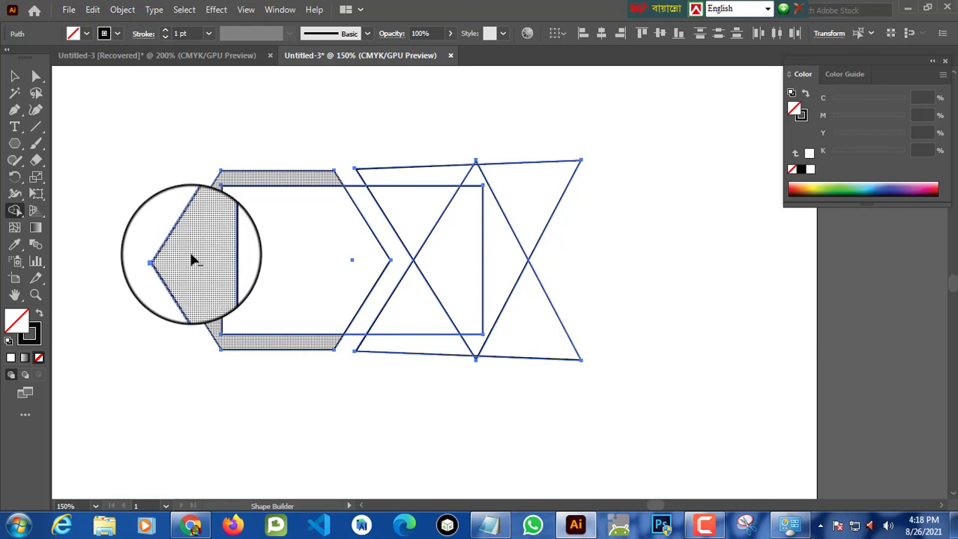
pyautogui.keyDown('alt'); pyautogui.click(192, 256); pyautogui.keyUp('alt')
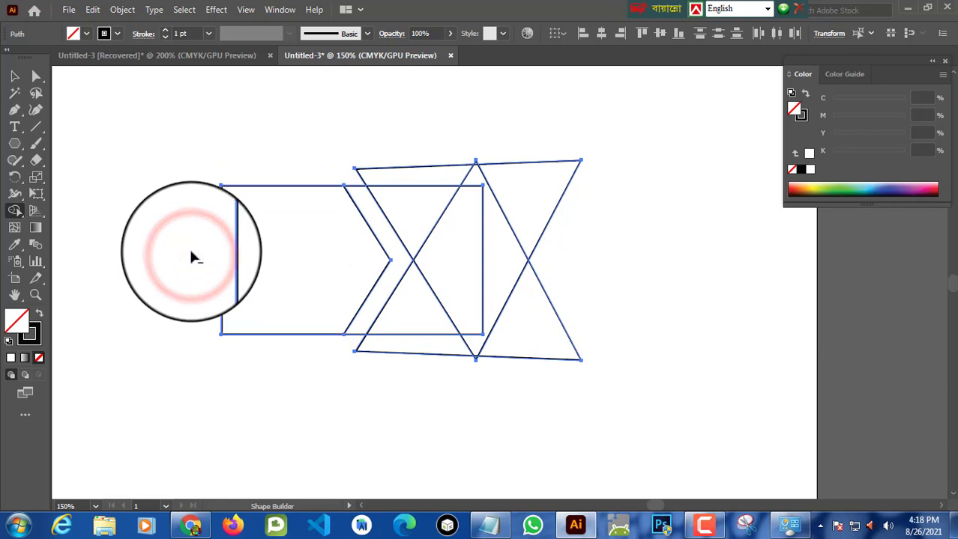
# Step: With Shape Builder, delete the triangle and hexagon pieces extending beyond the card rectangle
pyautogui.keyDown('alt'); pyautogui.click(408, 175); pyautogui.keyUp('alt')
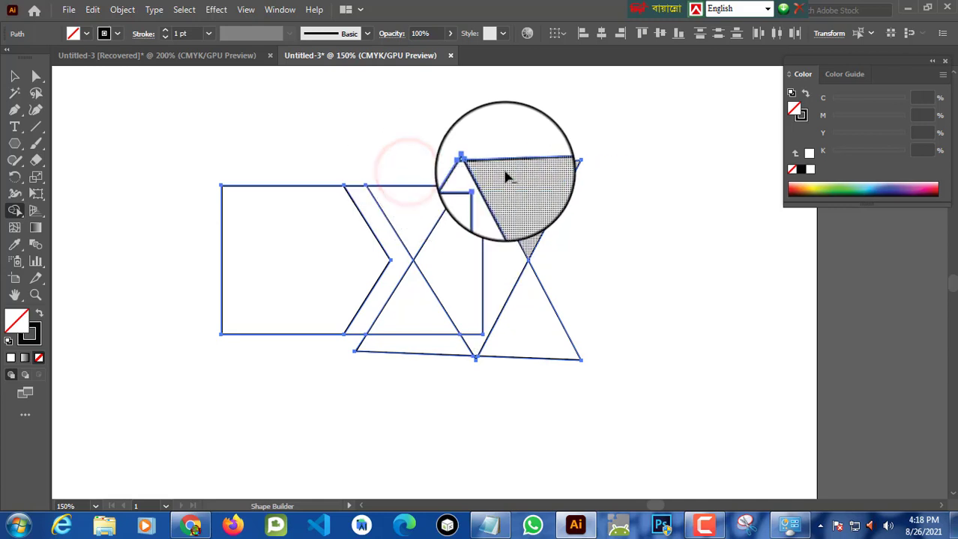
pyautogui.keyDown('alt'); pyautogui.click(506, 173); pyautogui.keyUp('alt')
pyautogui.keyDown('alt'); pyautogui.click(474, 168); pyautogui.keyUp('alt')
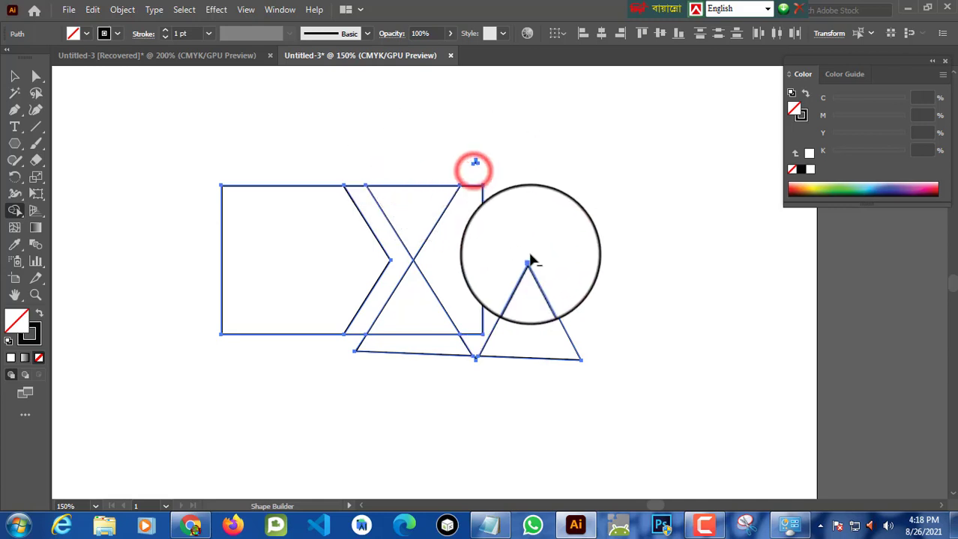
pyautogui.keyDown('alt'); pyautogui.click(474, 159); pyautogui.keyUp('alt')
pyautogui.keyDown('alt'); pyautogui.click(530, 296); pyautogui.keyUp('alt')
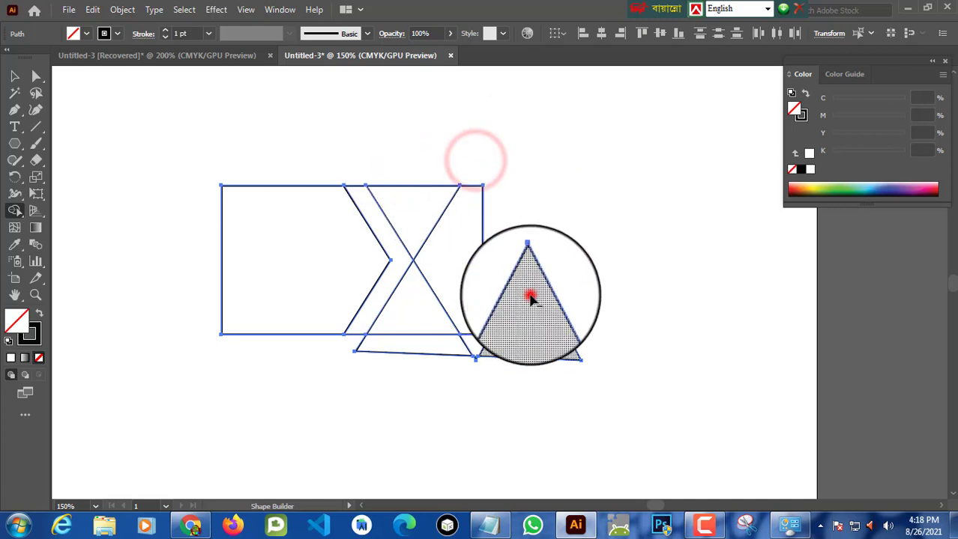
pyautogui.keyDown('alt'); pyautogui.click(451, 347); pyautogui.keyUp('alt')
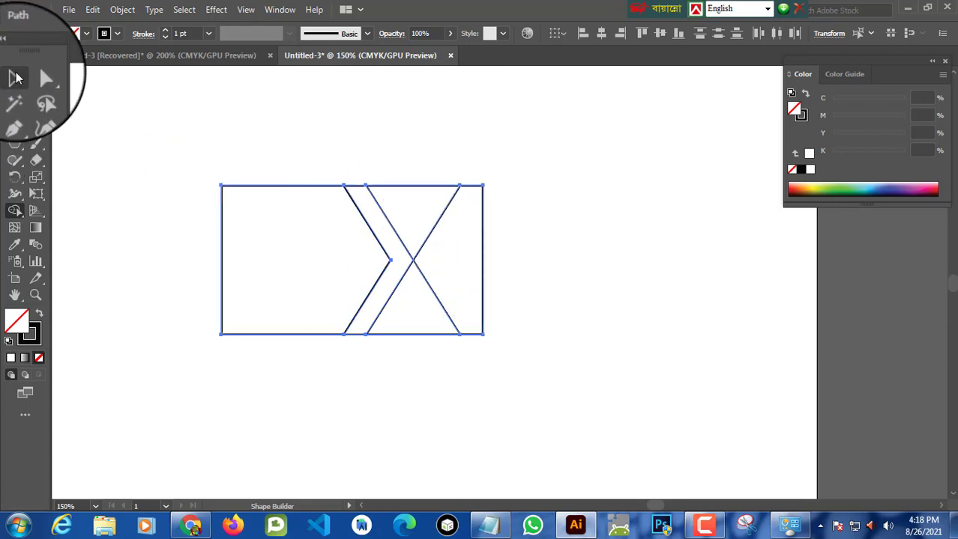
# Step: Fill the left hexagon piece of the card with black and remove its stroke
pyautogui.click(14, 75)
pyautogui.click(563, 179)
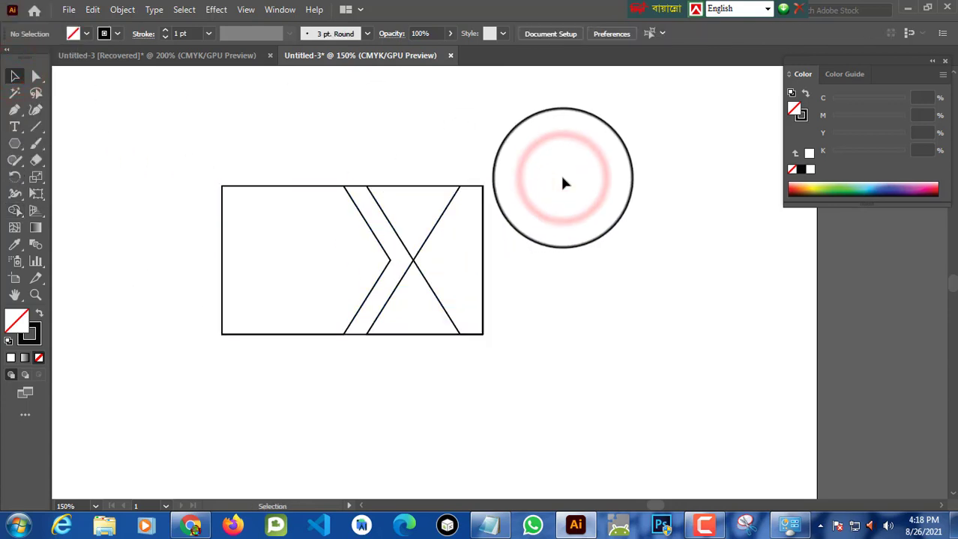
pyautogui.moveTo(565, 182); pyautogui.dragTo(256, 185)
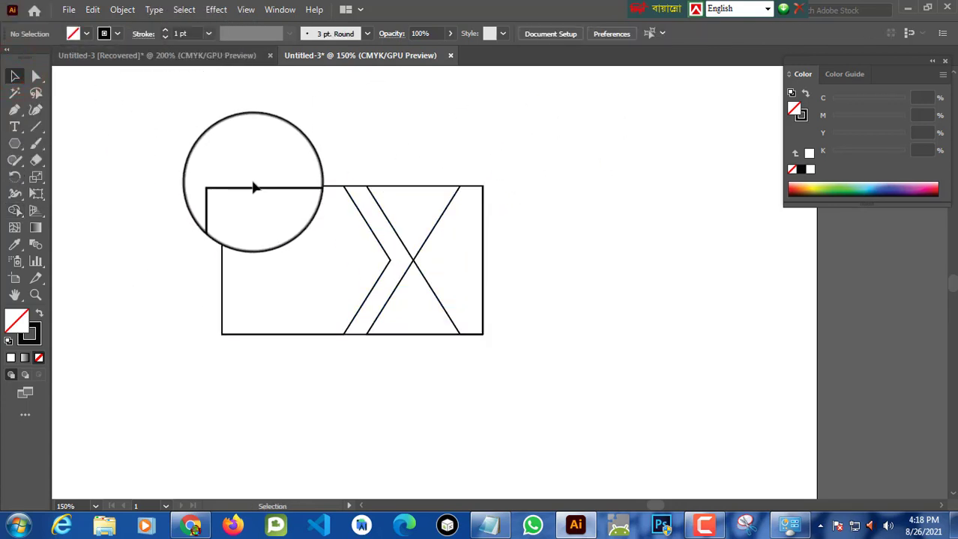
pyautogui.click(255, 188)
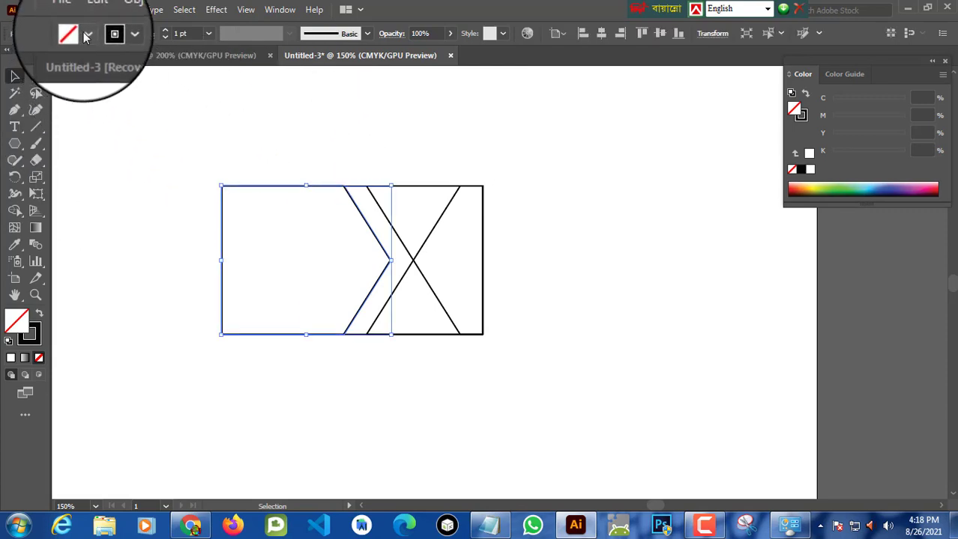
pyautogui.click(75, 33)
pyautogui.click(38, 57)
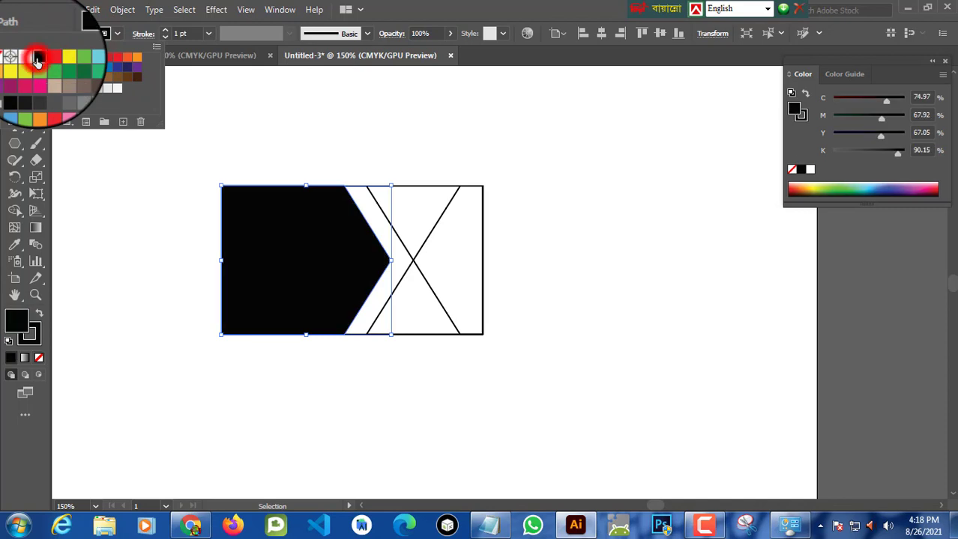
pyautogui.click(117, 35)
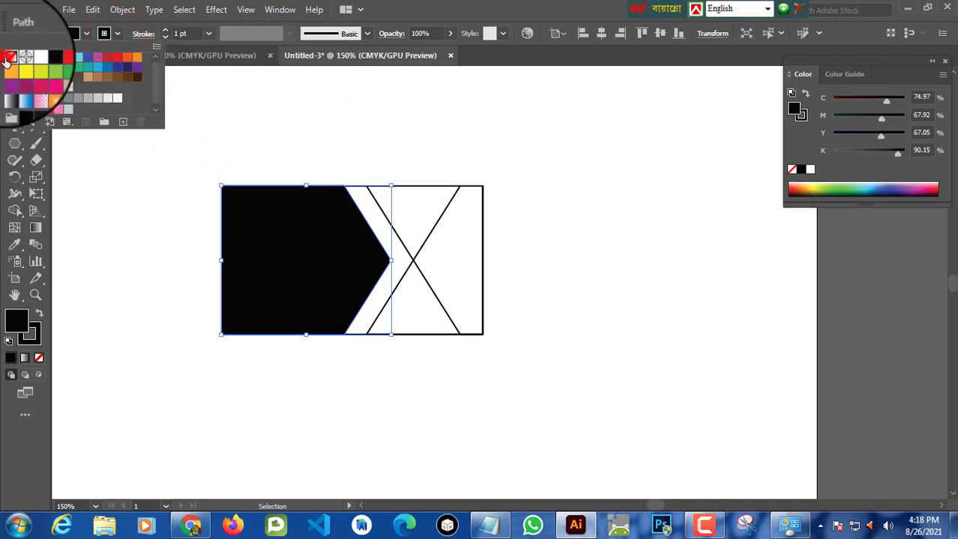
pyautogui.click(8, 58)
# Step: Fill the right triangle piece with RGB Red and remove its stroke
pyautogui.click(389, 141)
pyautogui.click(468, 141)
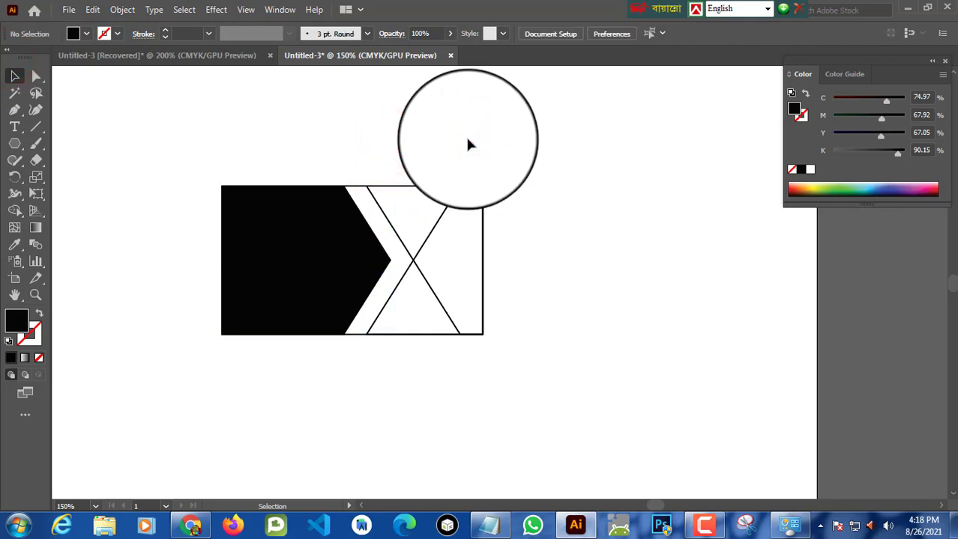
pyautogui.click(473, 187)
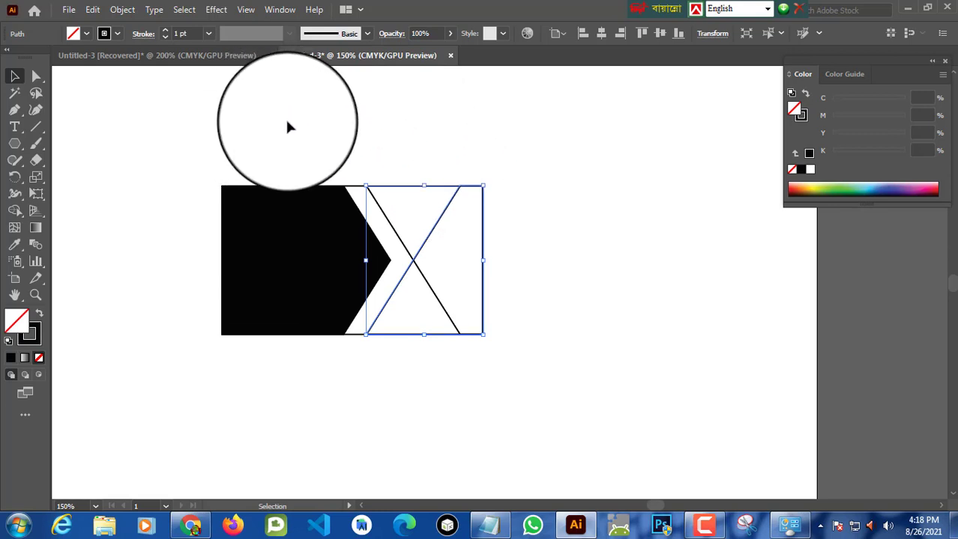
pyautogui.click(86, 34)
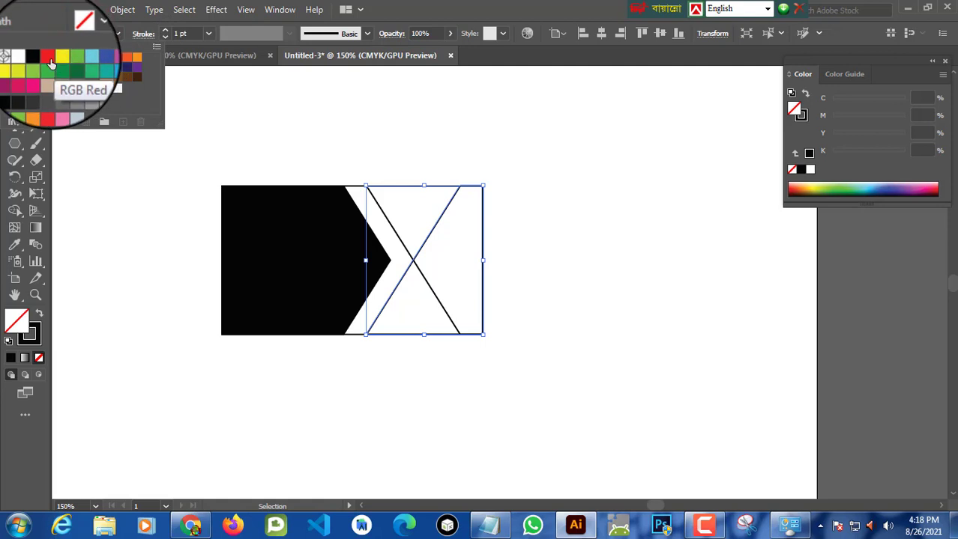
pyautogui.click(50, 61)
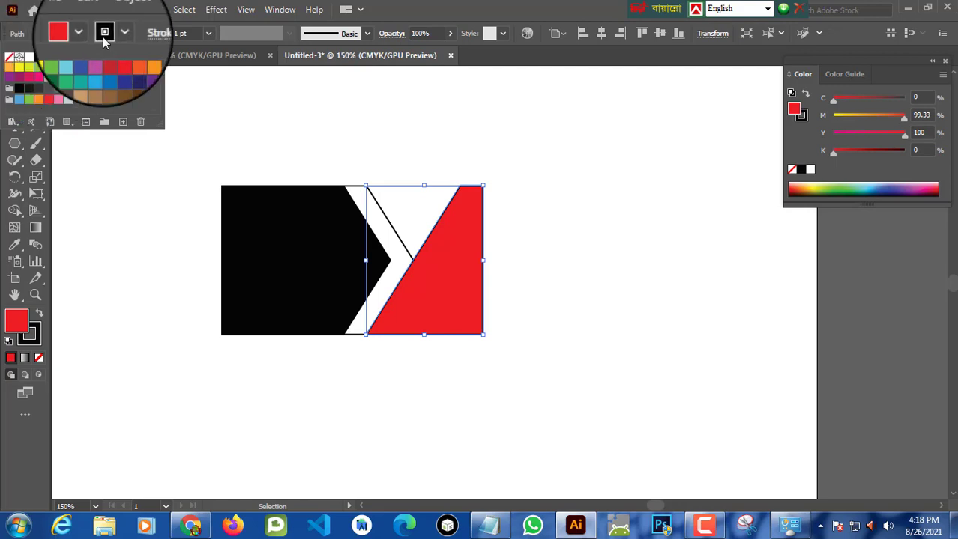
pyautogui.click(115, 35)
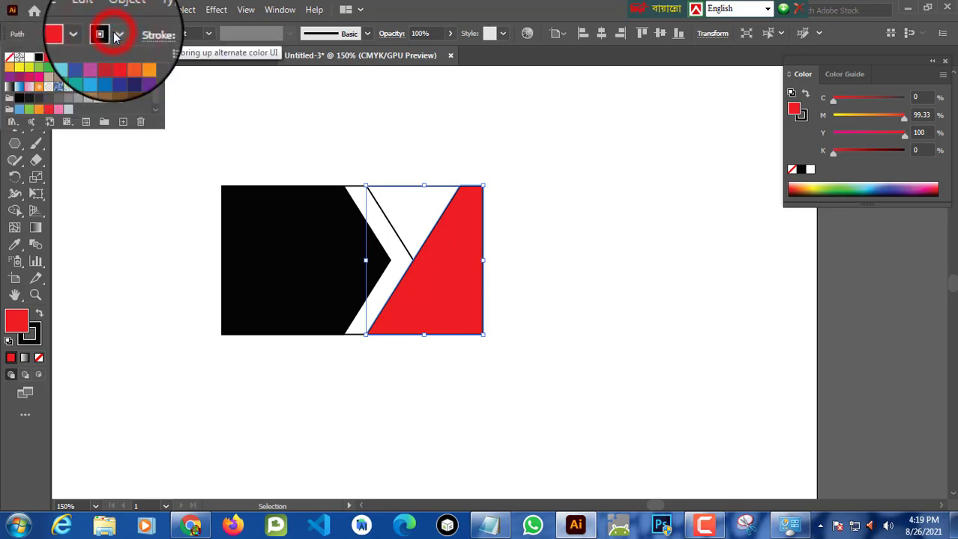
pyautogui.click(9, 60)
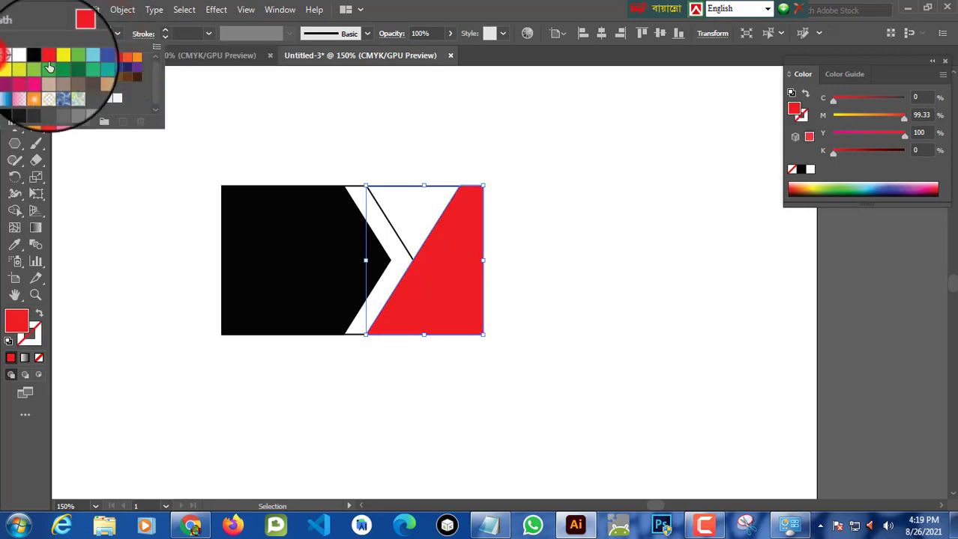
# Step: Fill the triangle piece between the chevron and the red piece with red as well
pyautogui.click(425, 139)
pyautogui.click(517, 137)
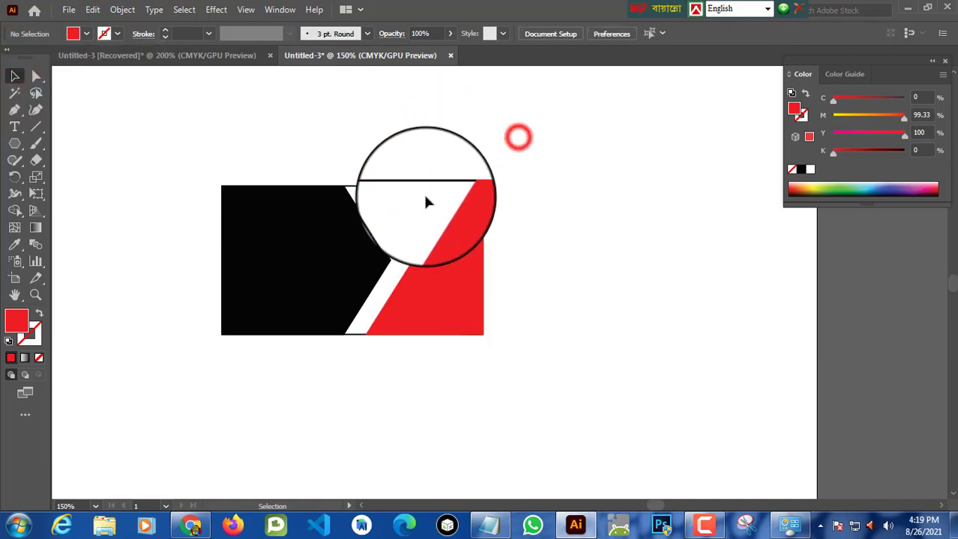
pyautogui.click(395, 224)
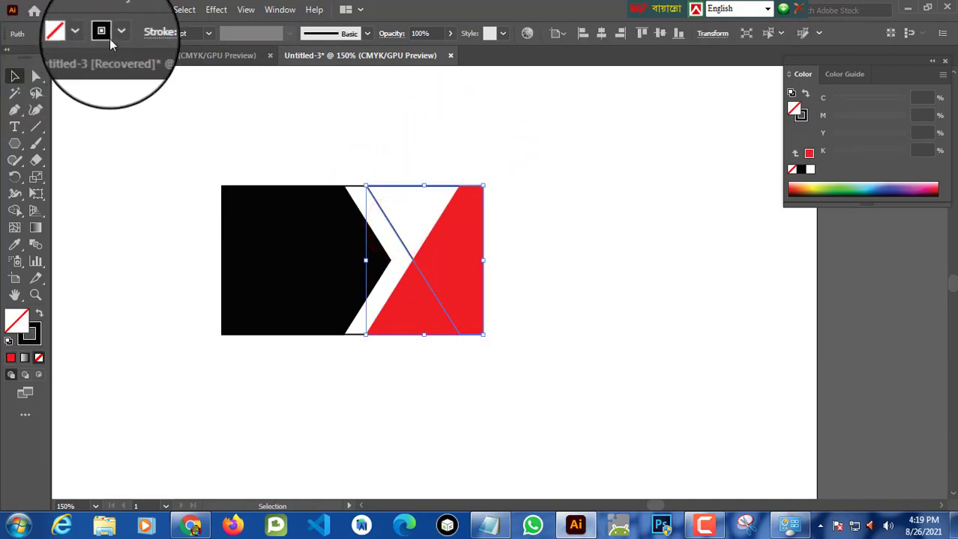
pyautogui.click(86, 34)
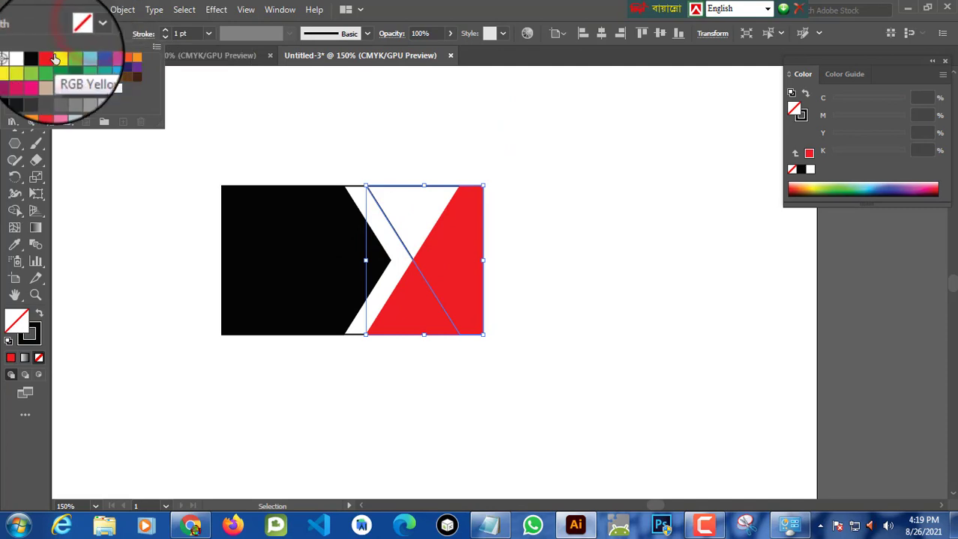
pyautogui.click(48, 57)
pyautogui.click(527, 177)
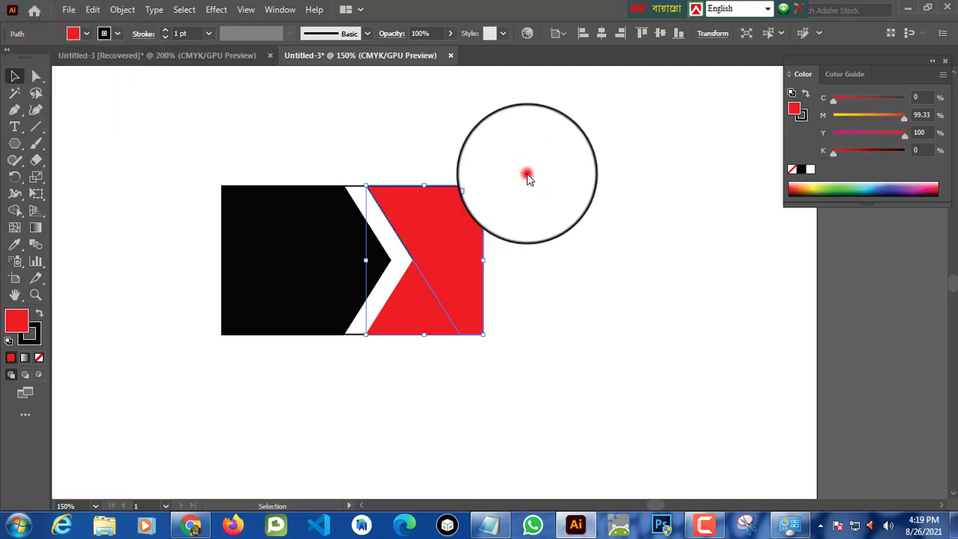
pyautogui.click(585, 209)
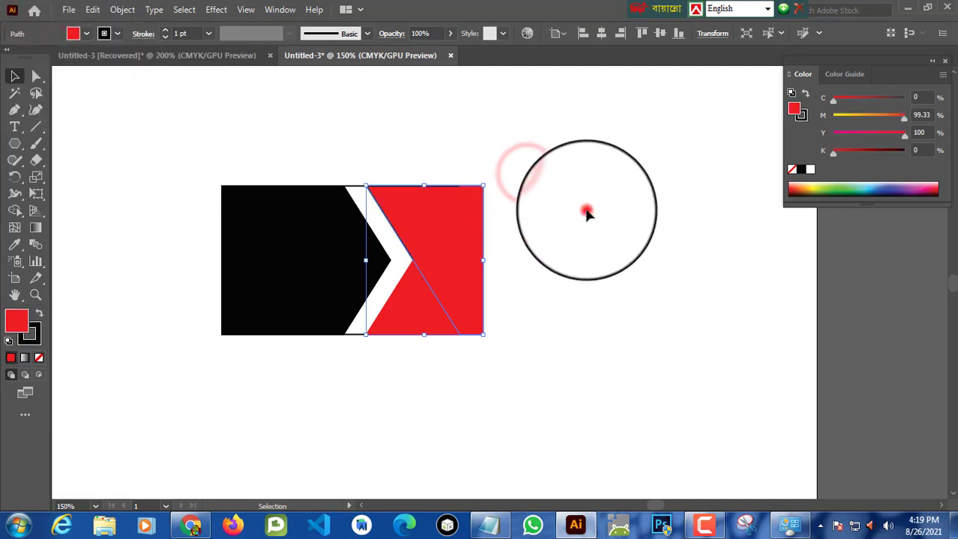
# Step: Darken the lower red triangle piece by setting its K value to 31%
pyautogui.click(396, 308)
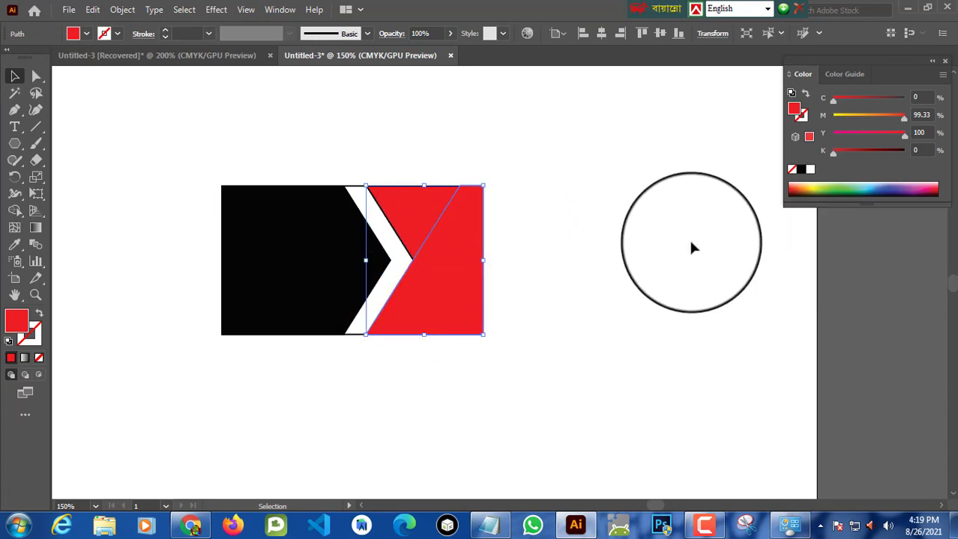
pyautogui.moveTo(897, 62); pyautogui.dragTo(690, 115)
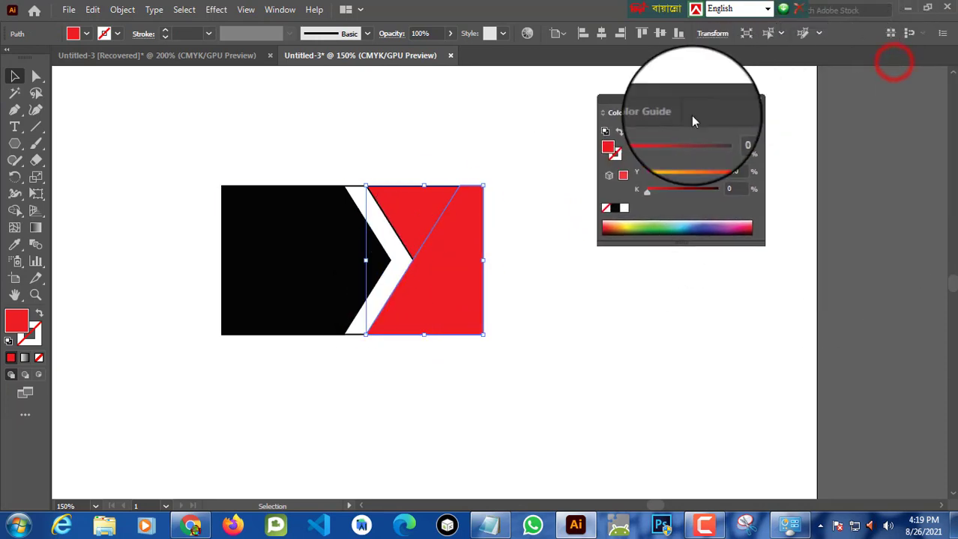
pyautogui.click(289, 10)
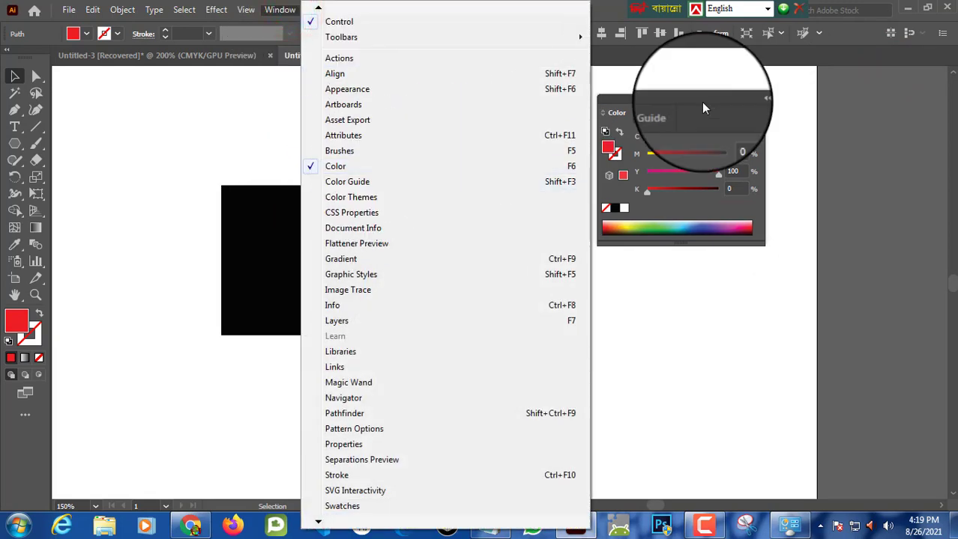
pyautogui.click(680, 91)
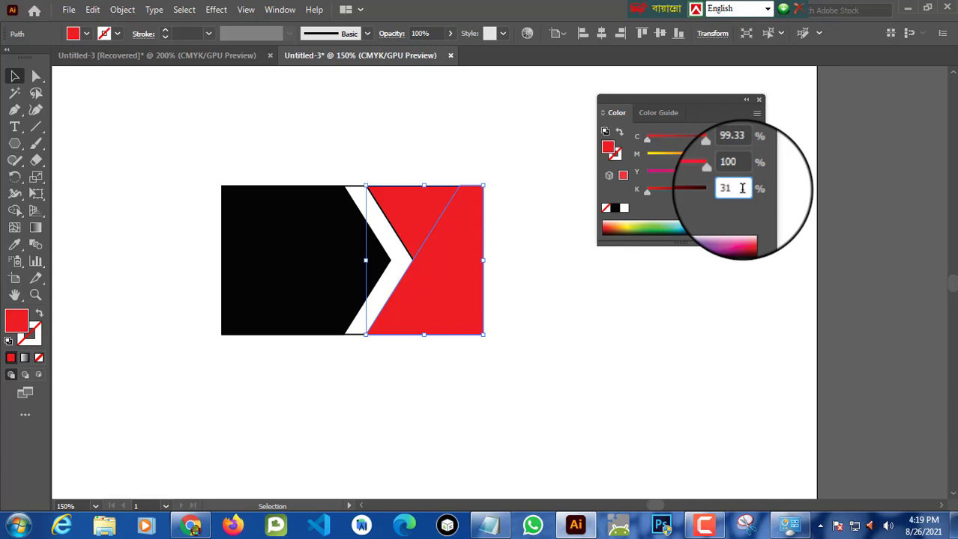
pyautogui.click(664, 295)
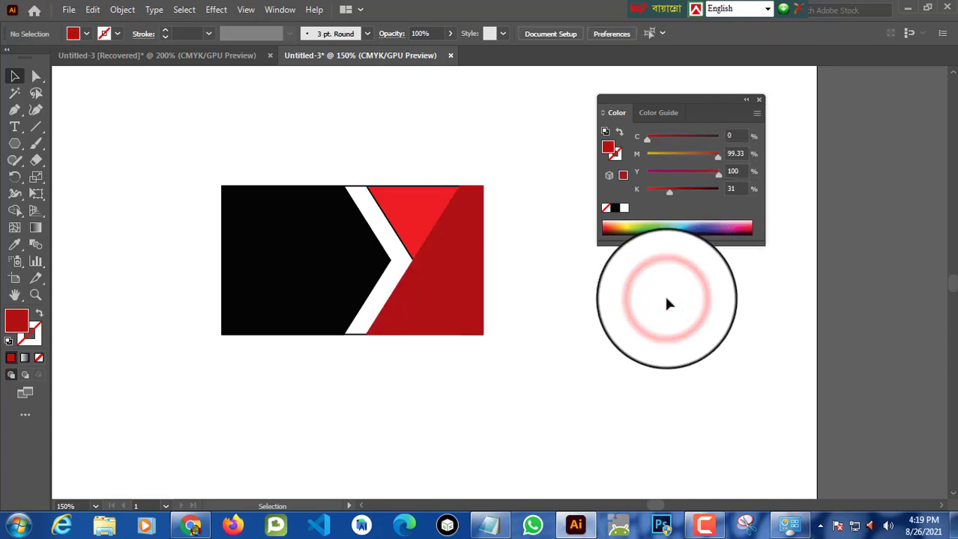
# Step: Bring the bright red piece on the right side to the front
pyautogui.click(523, 148)
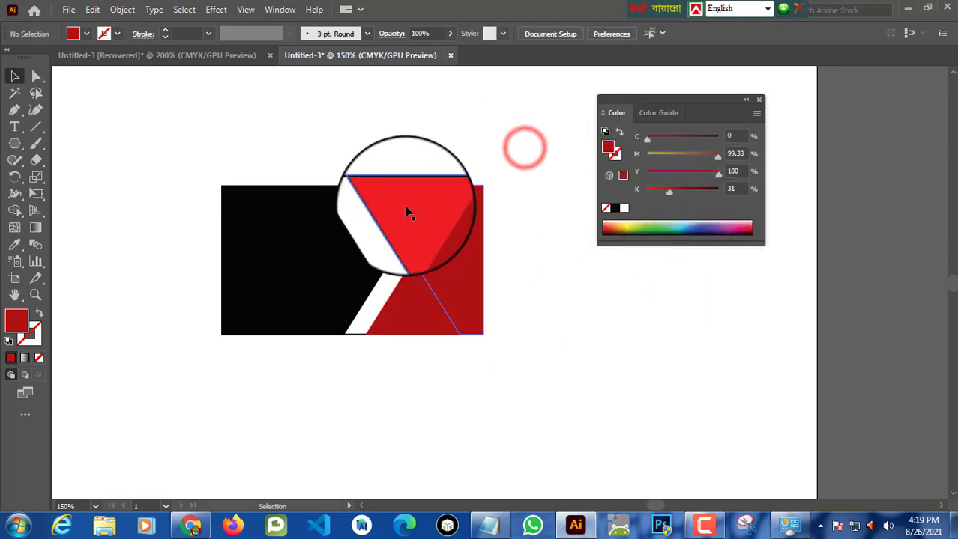
pyautogui.click(405, 212)
pyautogui.click(86, 35)
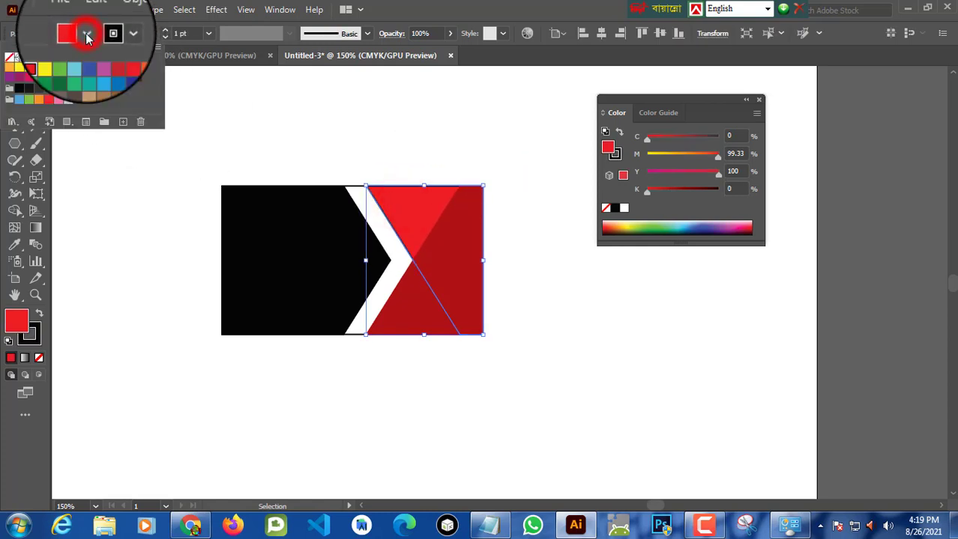
pyautogui.click(117, 35)
pyautogui.click(117, 35)
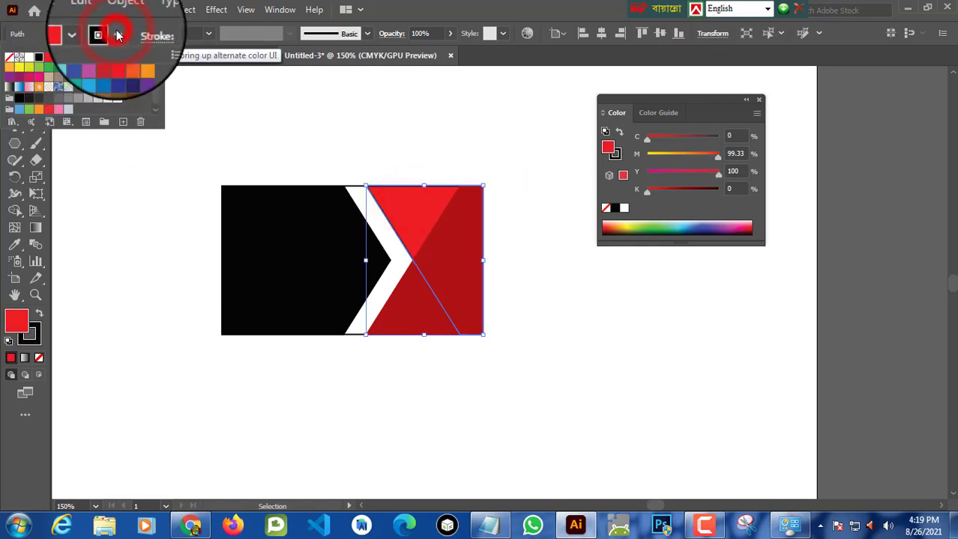
pyautogui.click(384, 111)
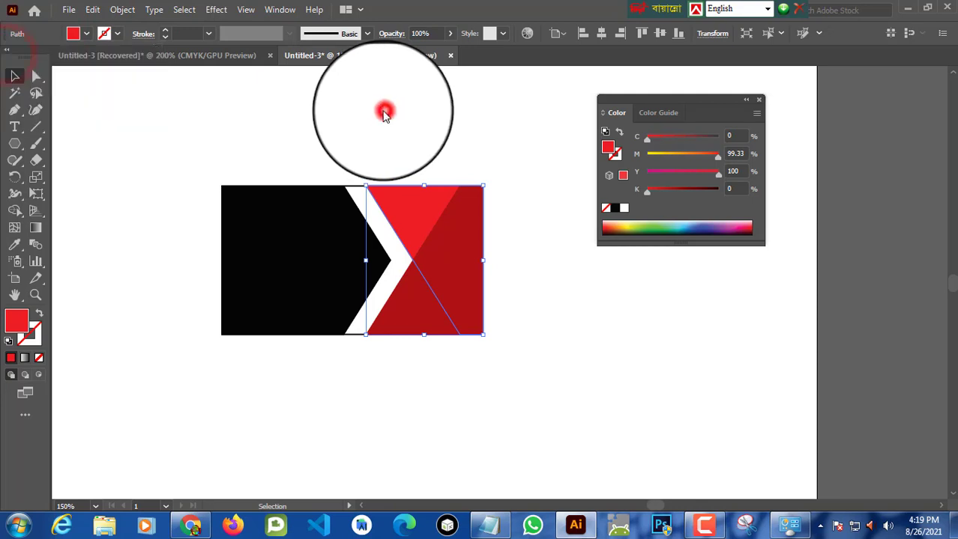
pyautogui.rightClick(428, 214)
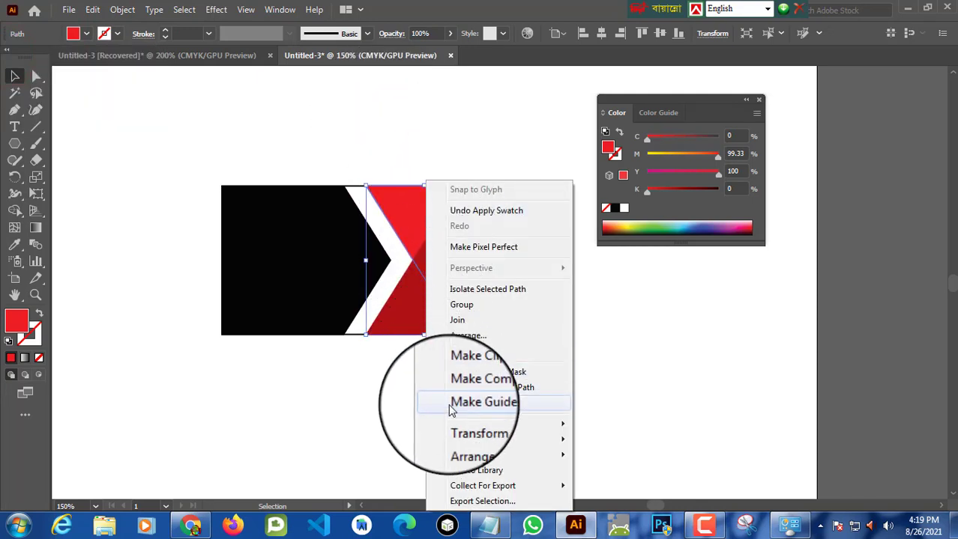
pyautogui.moveTo(467, 424)
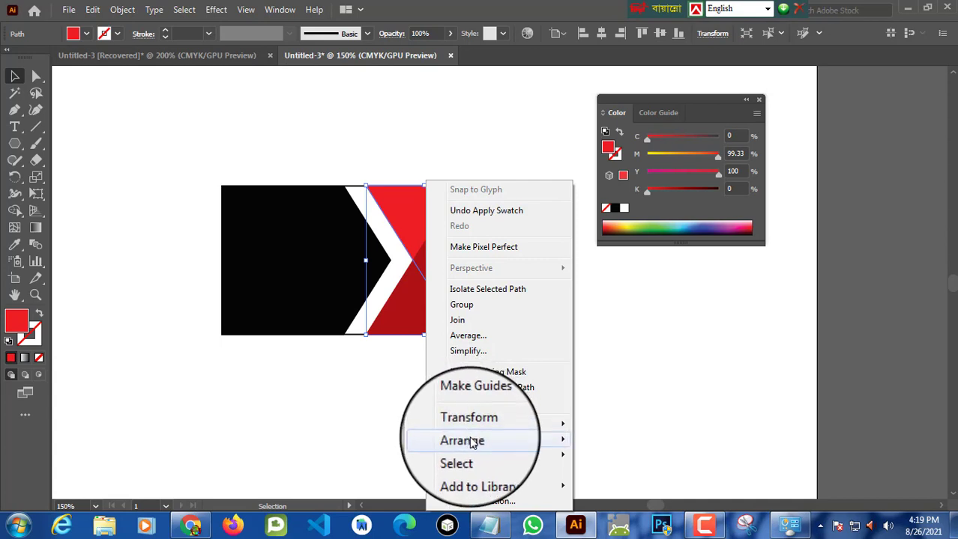
pyautogui.moveTo(466, 440)
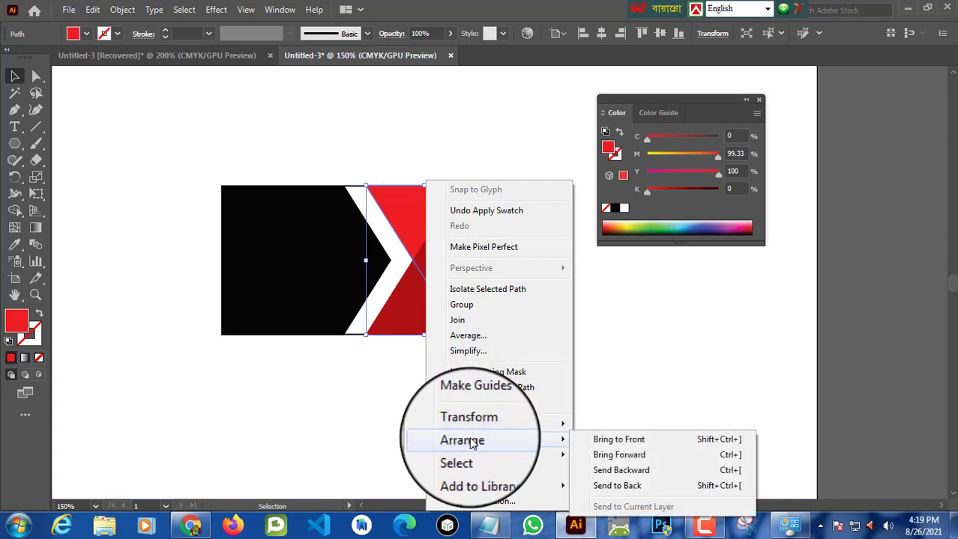
pyautogui.click(649, 442)
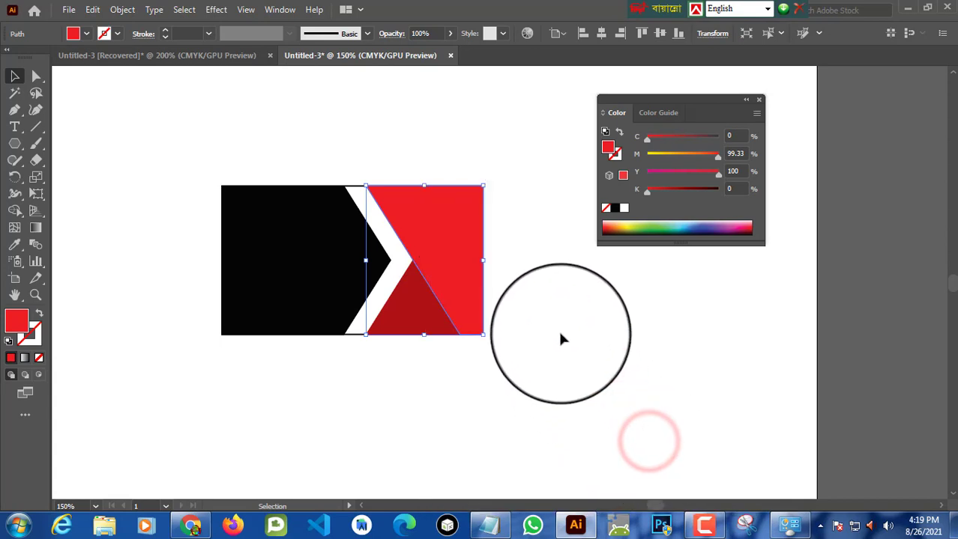
# Step: Remove the stroke from the card's outer rectangle
pyautogui.click(550, 322)
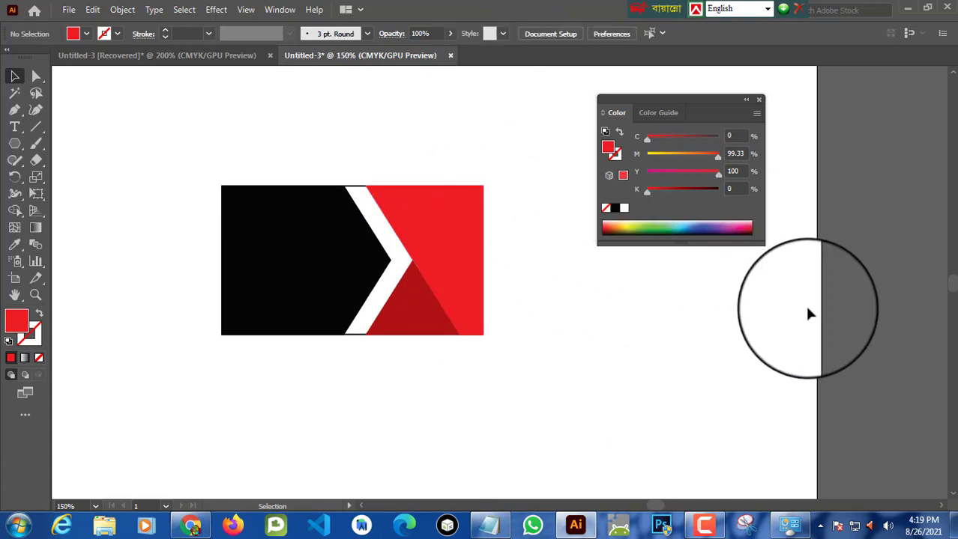
pyautogui.click(350, 190)
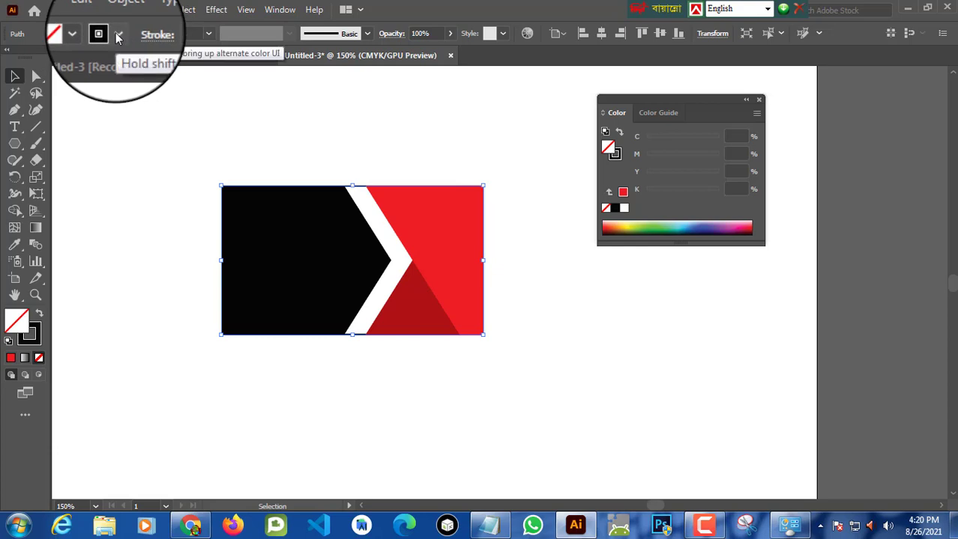
pyautogui.click(117, 36)
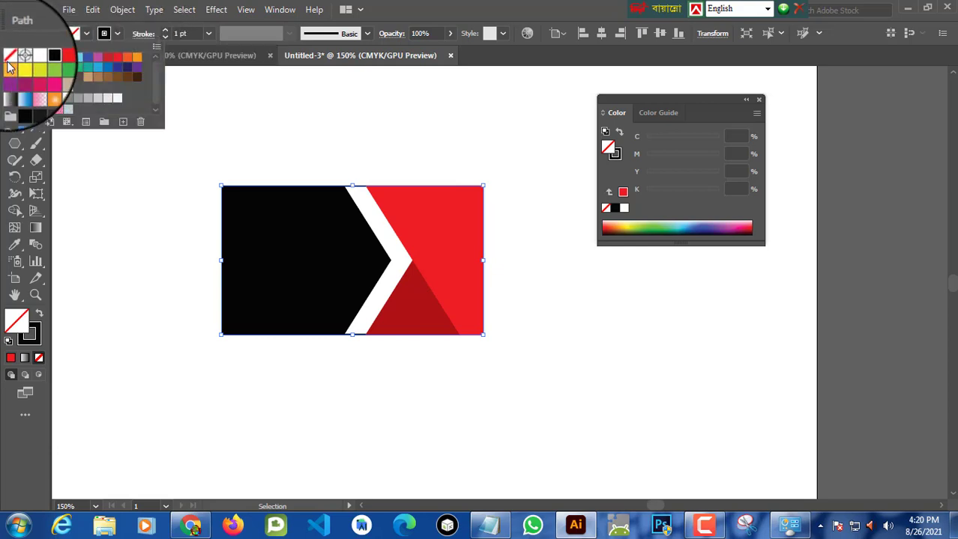
pyautogui.click(8, 64)
pyautogui.click(338, 145)
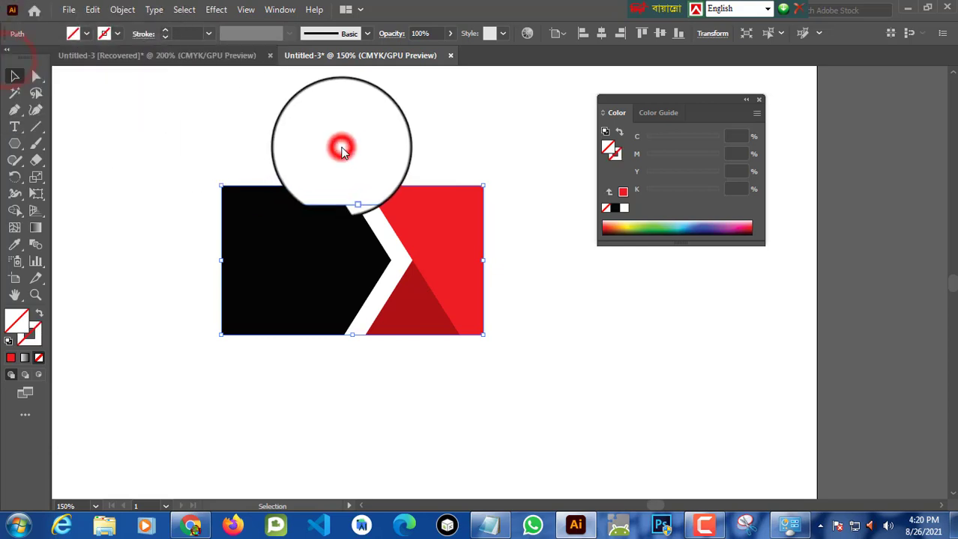
pyautogui.click(567, 265)
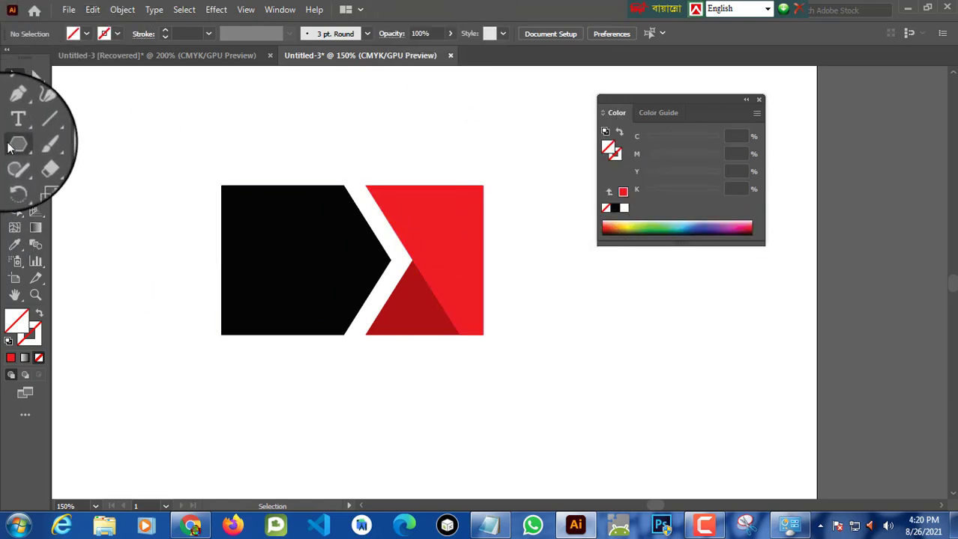
# Step: Draw a circle beside the card with the Ellipse tool and fill it blue
pyautogui.moveTo(8, 147); pyautogui.dragTo(65, 179)
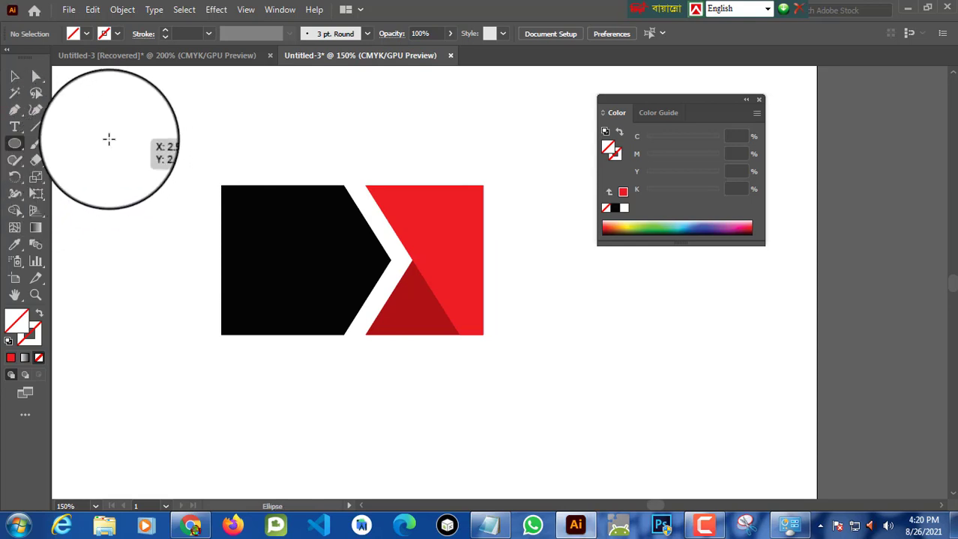
pyautogui.moveTo(103, 135); pyautogui.dragTo(156, 218)
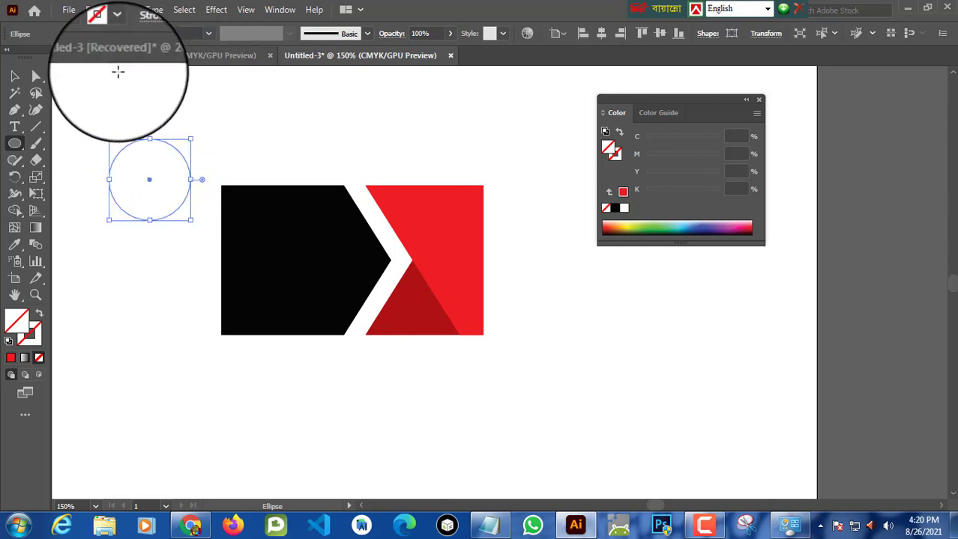
pyautogui.click(85, 37)
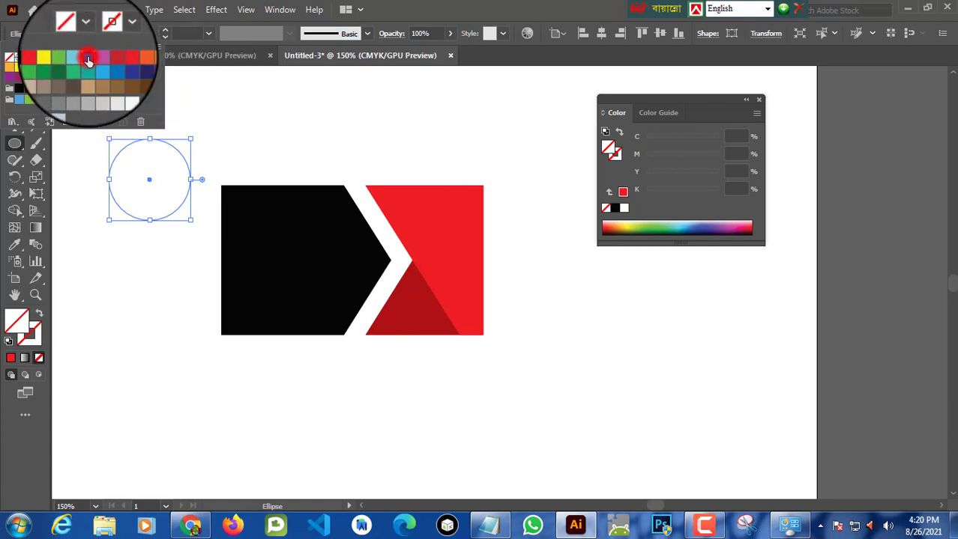
pyautogui.click(87, 58)
pyautogui.click(268, 99)
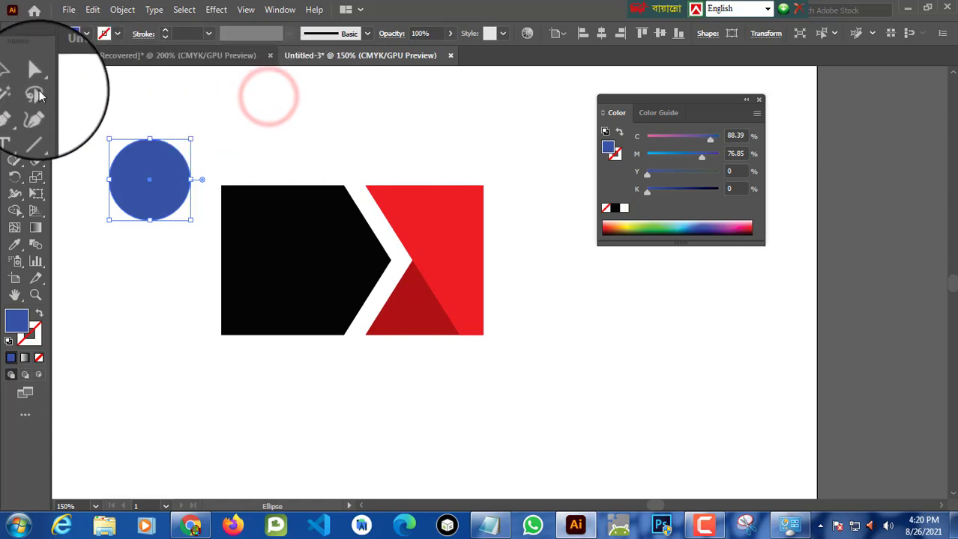
# Step: Draw a thin vertical rectangle over the circle's left edge and fill it white
pyautogui.click(17, 143)
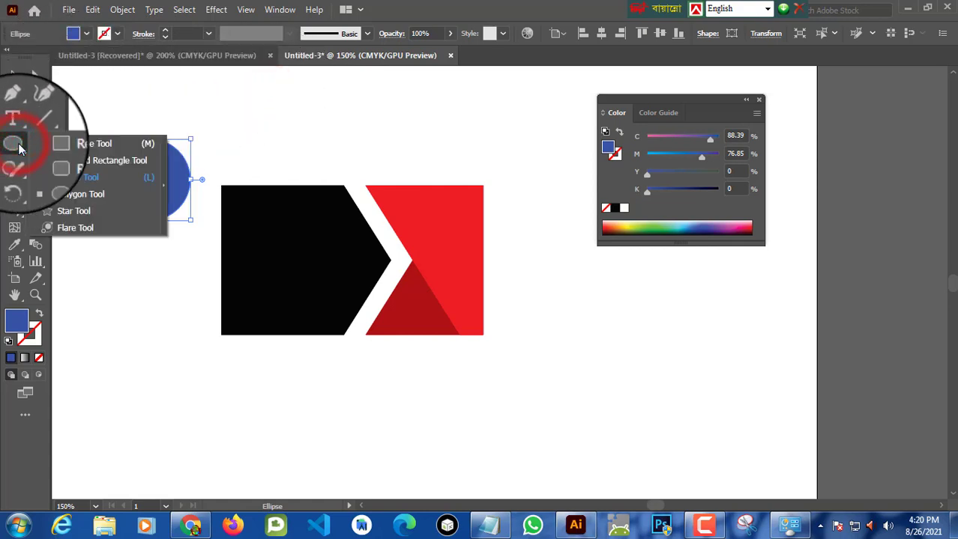
pyautogui.click(51, 144)
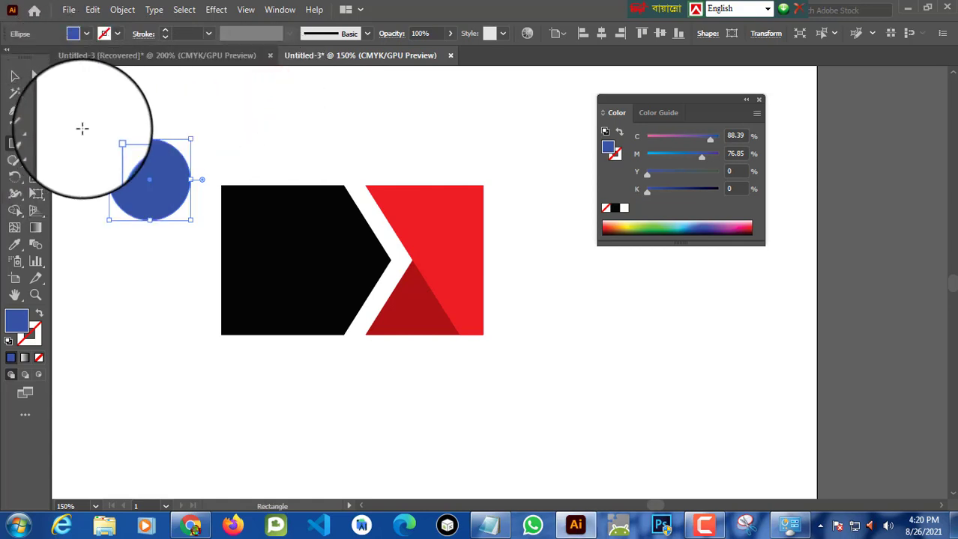
pyautogui.click(123, 123)
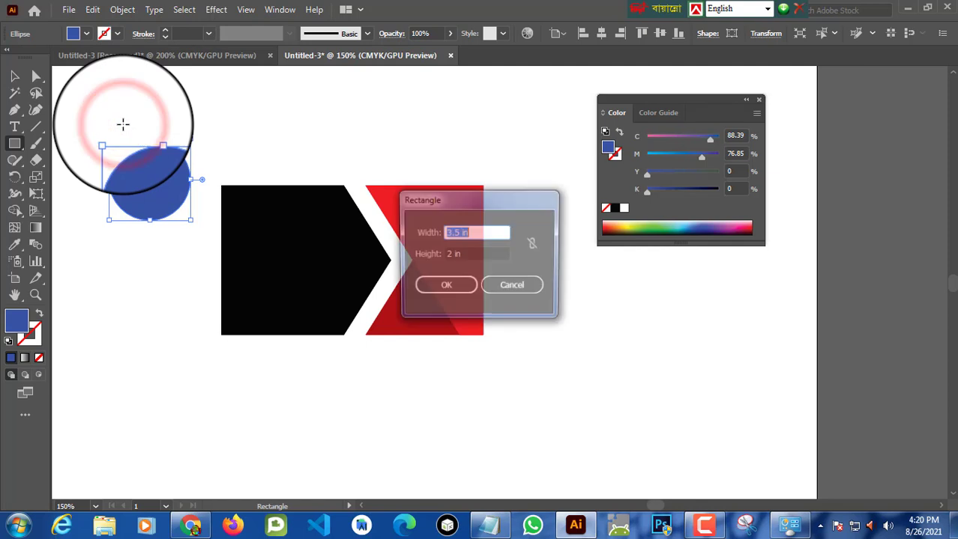
pyautogui.click(529, 292)
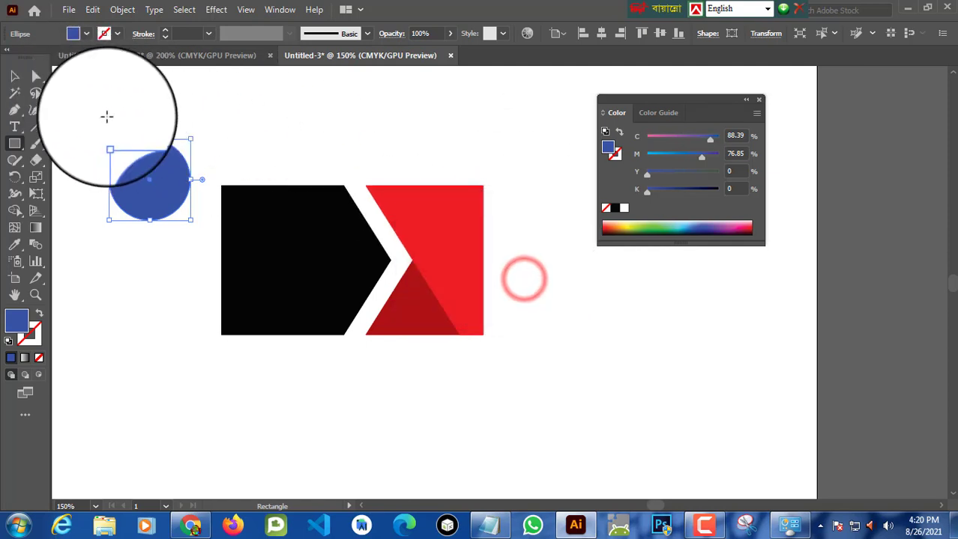
pyautogui.moveTo(120, 128); pyautogui.dragTo(126, 236)
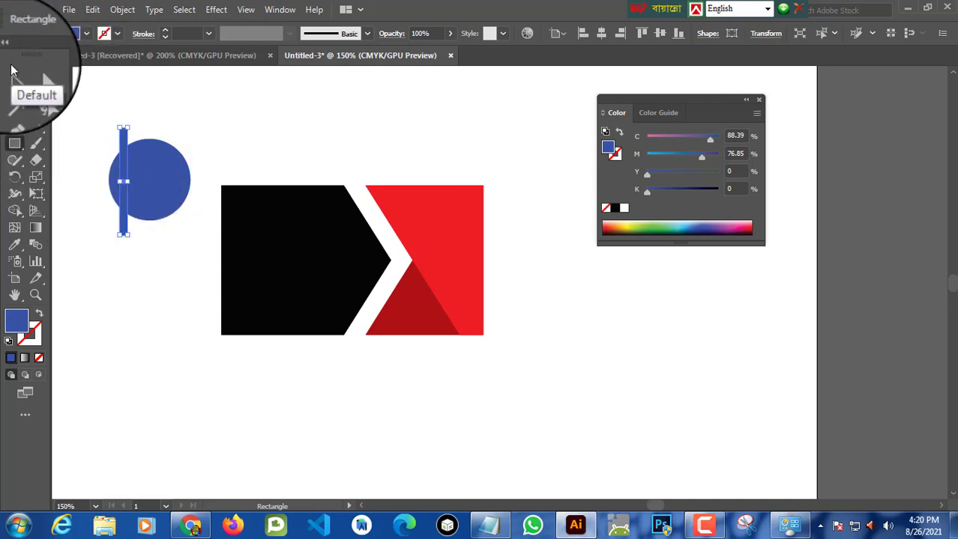
pyautogui.click(87, 36)
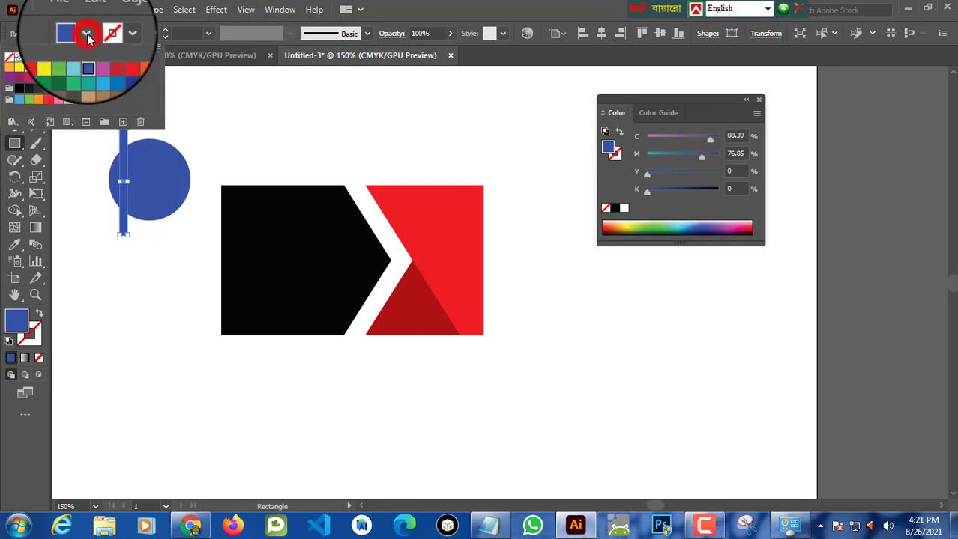
pyautogui.click(29, 57)
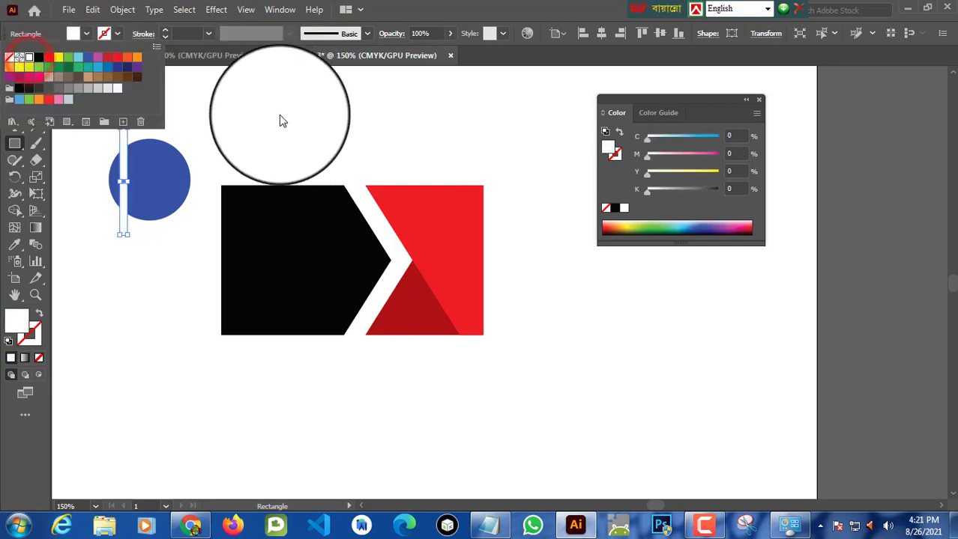
pyautogui.click(233, 101)
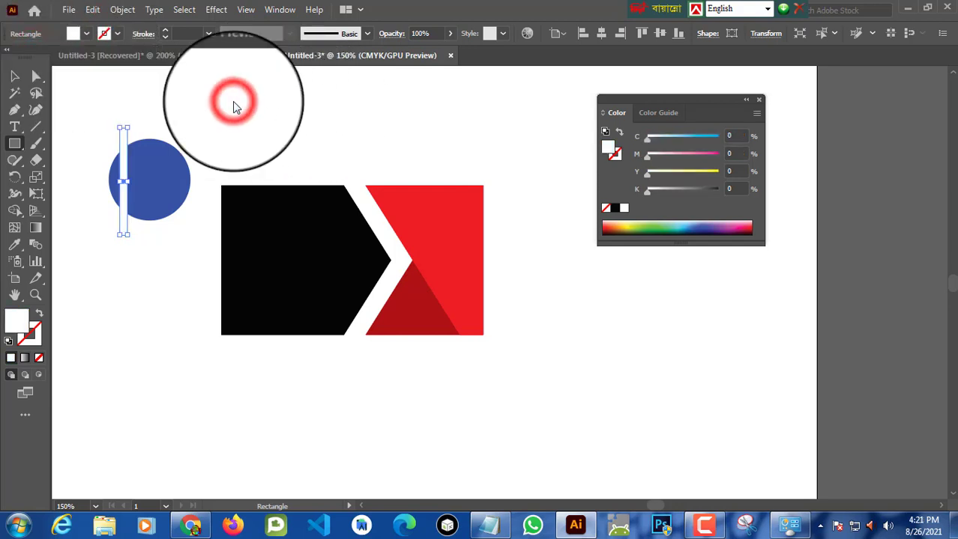
# Step: Rotate a copy of the white strip by 20° around its centre
pyautogui.click(15, 178)
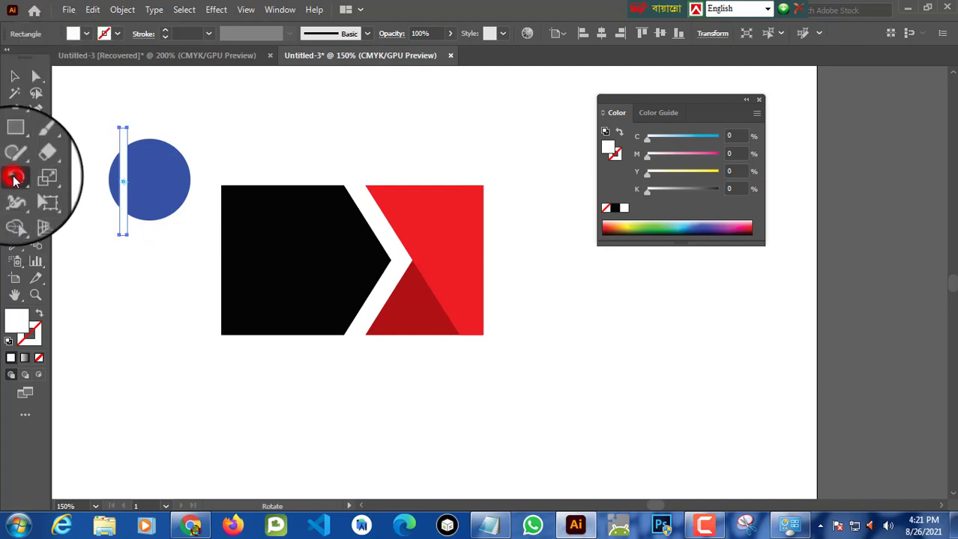
pyautogui.doubleClick(15, 178)
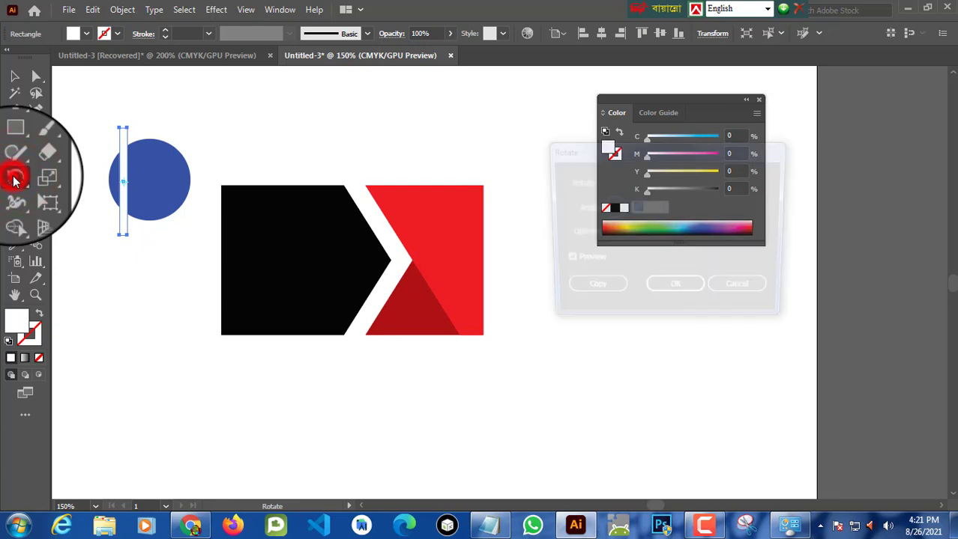
pyautogui.moveTo(599, 148); pyautogui.dragTo(418, 115)
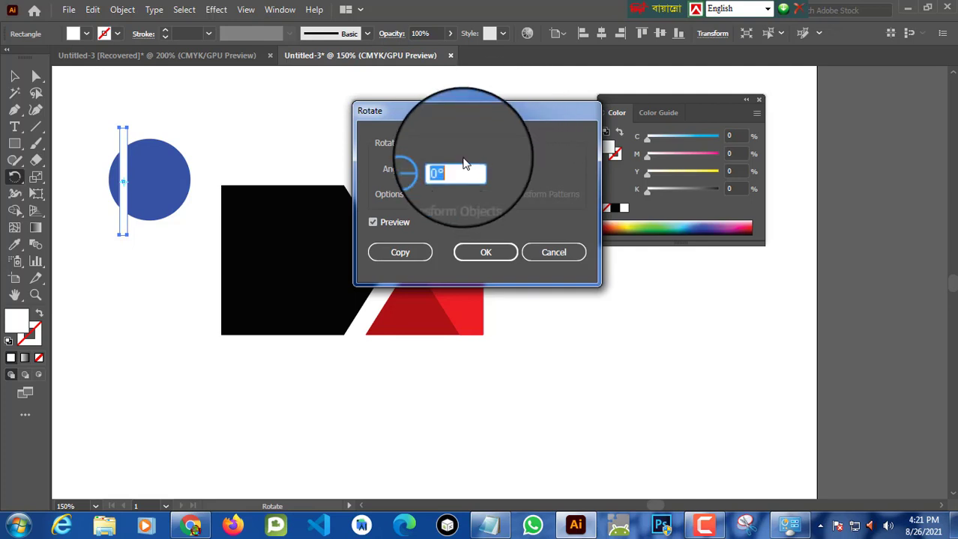
pyautogui.click(456, 163)
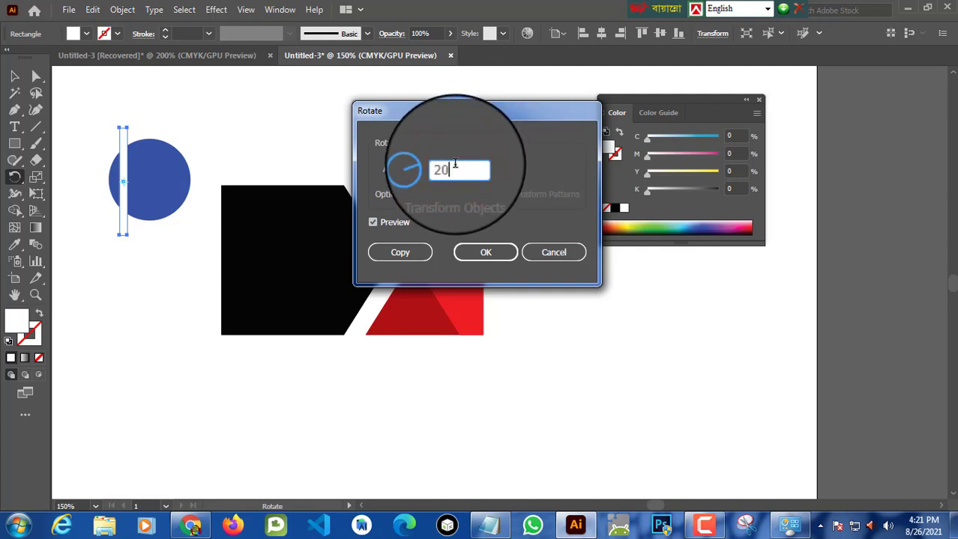
pyautogui.click(545, 156)
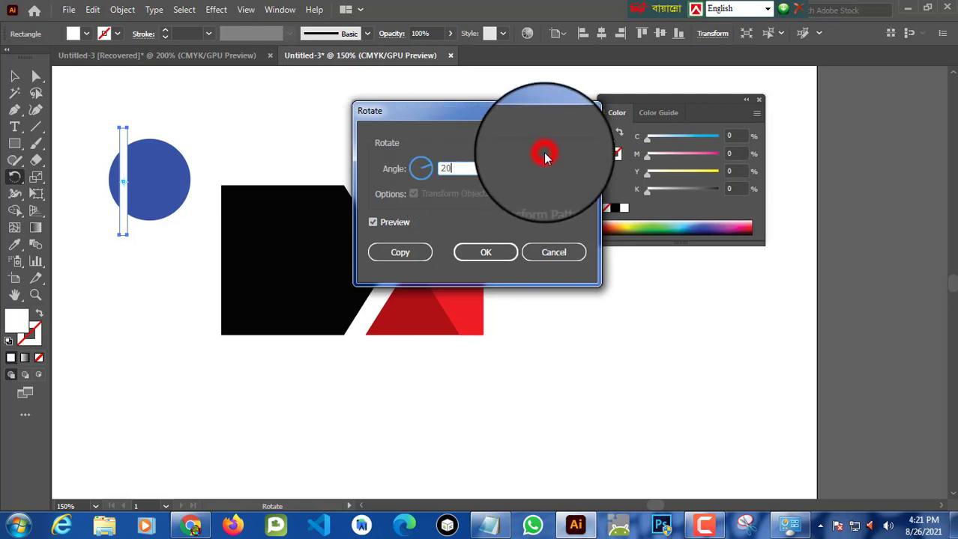
pyautogui.click(373, 223)
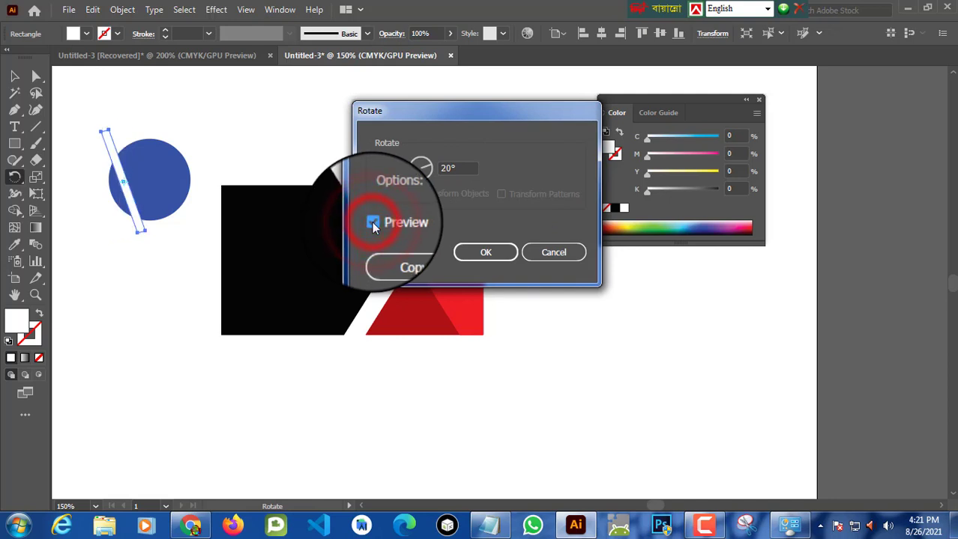
pyautogui.click(372, 223)
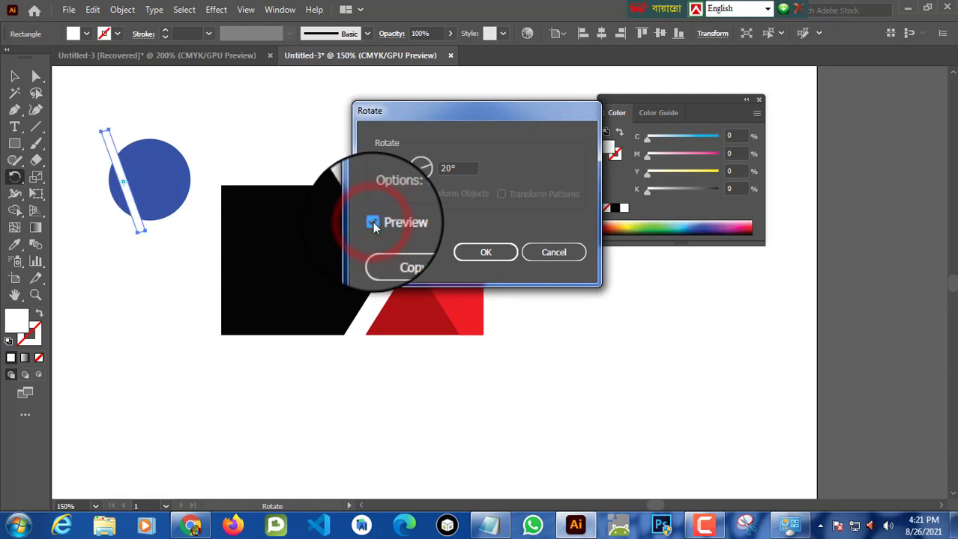
pyautogui.click(402, 255)
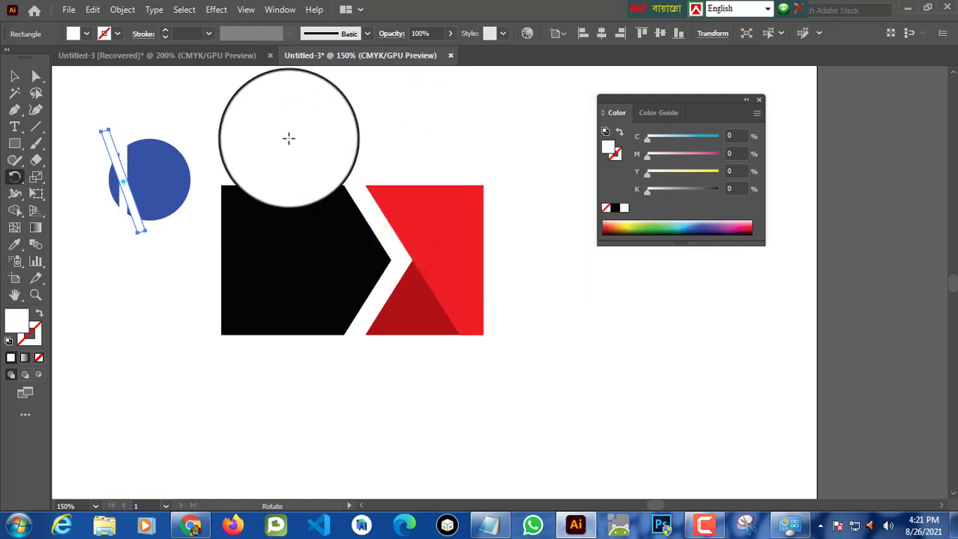
# Step: Repeat the rotate-copy transformation seven times to fan white strips around the circle
pyautogui.hotkey('ctrl', 'd')
pyautogui.hotkey('ctrl', 'd')
pyautogui.hotkey('ctrl', 'd')
pyautogui.hotkey('ctrl', 'd')
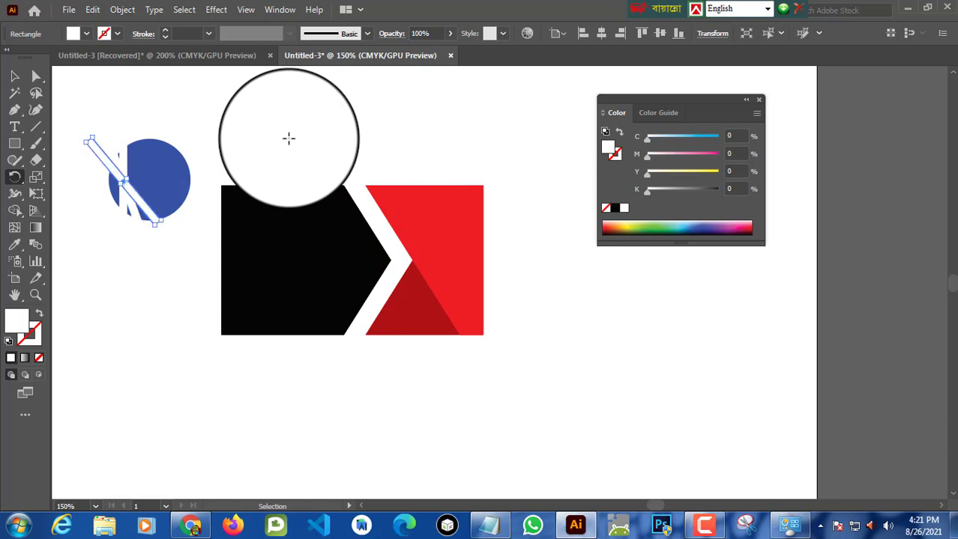
pyautogui.hotkey('ctrl', 'd')
pyautogui.hotkey('ctrl', 'd')
pyautogui.hotkey('ctrl', 'd')
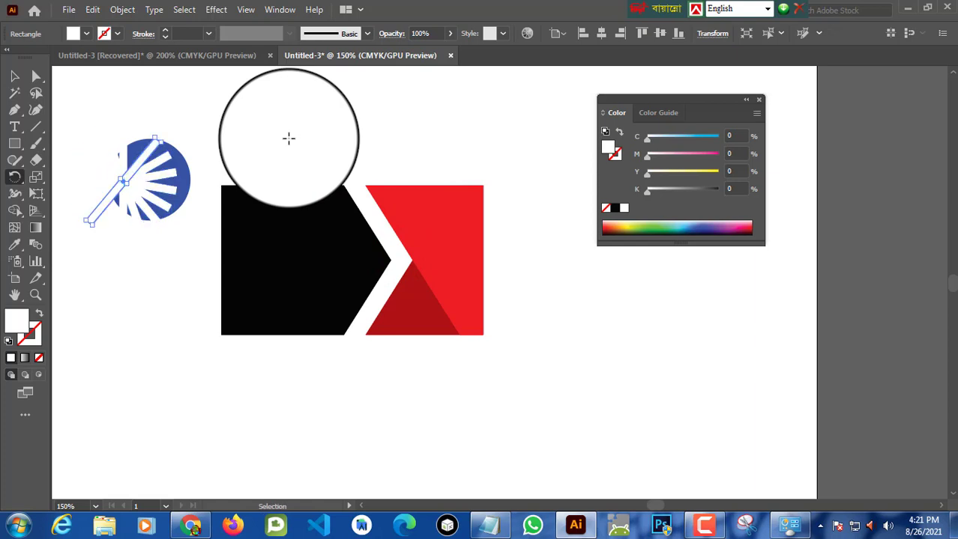
pyautogui.hotkey('ctrl', 'd')
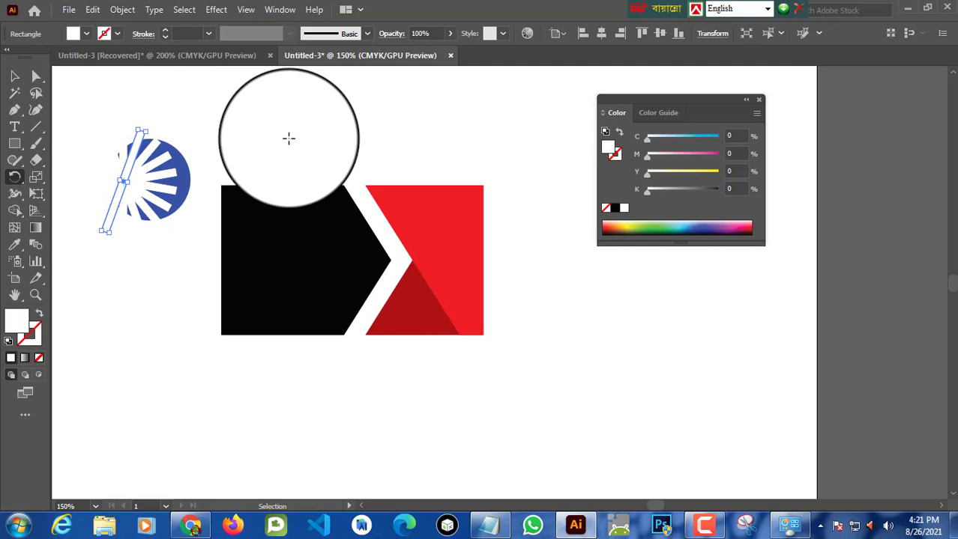
pyautogui.press('r')
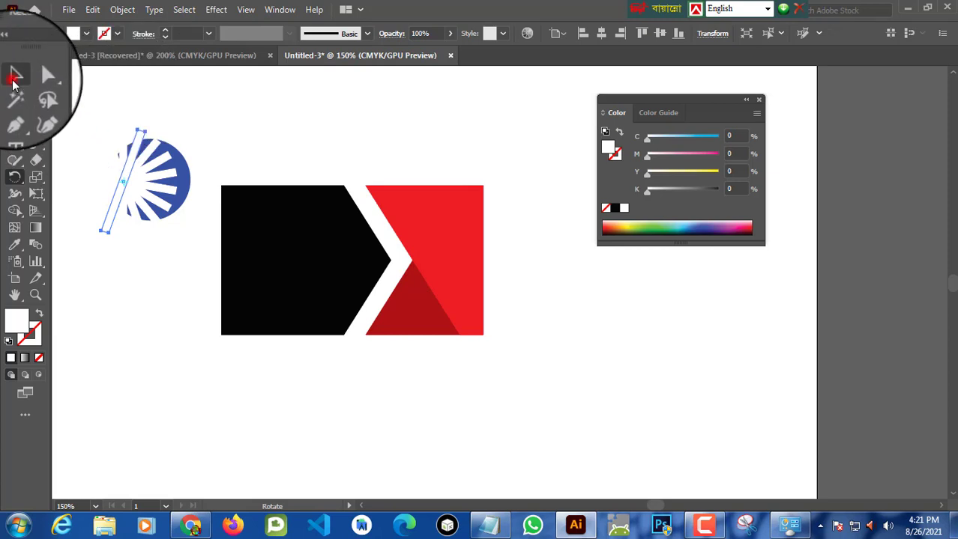
# Step: Select the circle and all strips and subtract the strips from the circle with Pathfinder Minus Front
pyautogui.click(13, 77)
pyautogui.moveTo(72, 97); pyautogui.dragTo(192, 183)
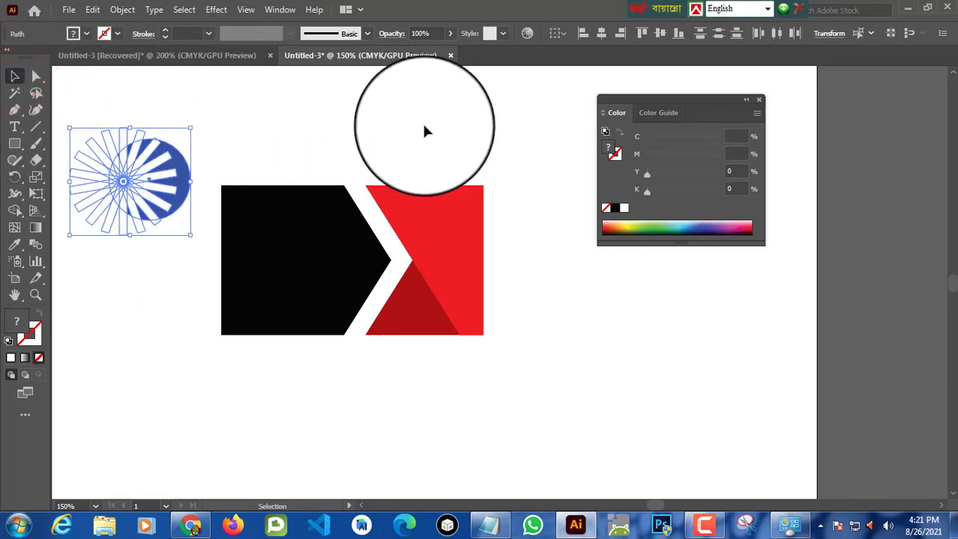
pyautogui.click(278, 9)
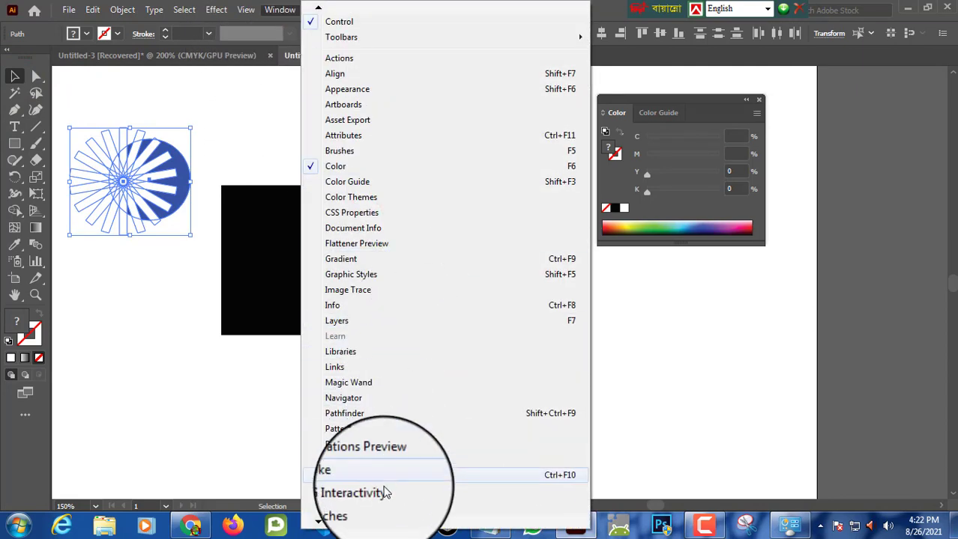
pyautogui.click(381, 413)
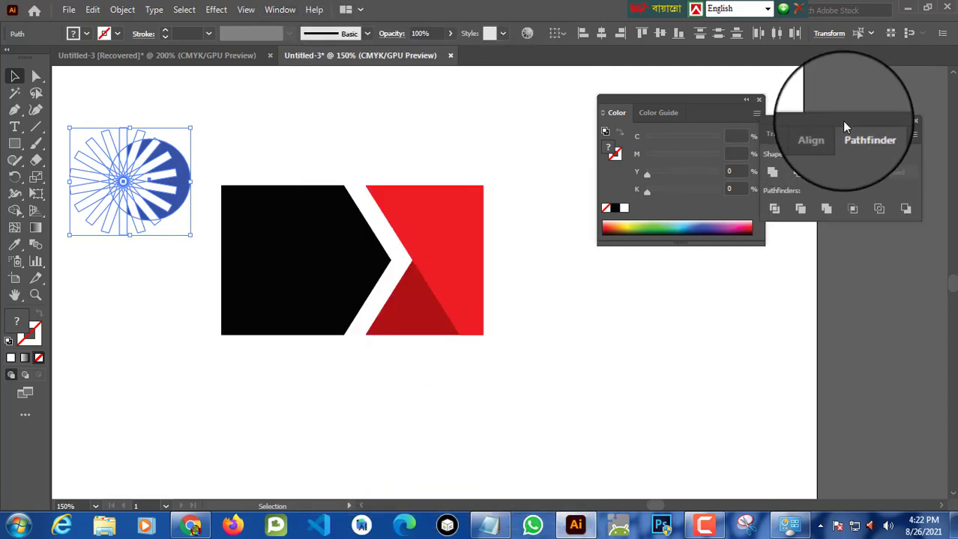
pyautogui.moveTo(841, 121); pyautogui.dragTo(433, 84)
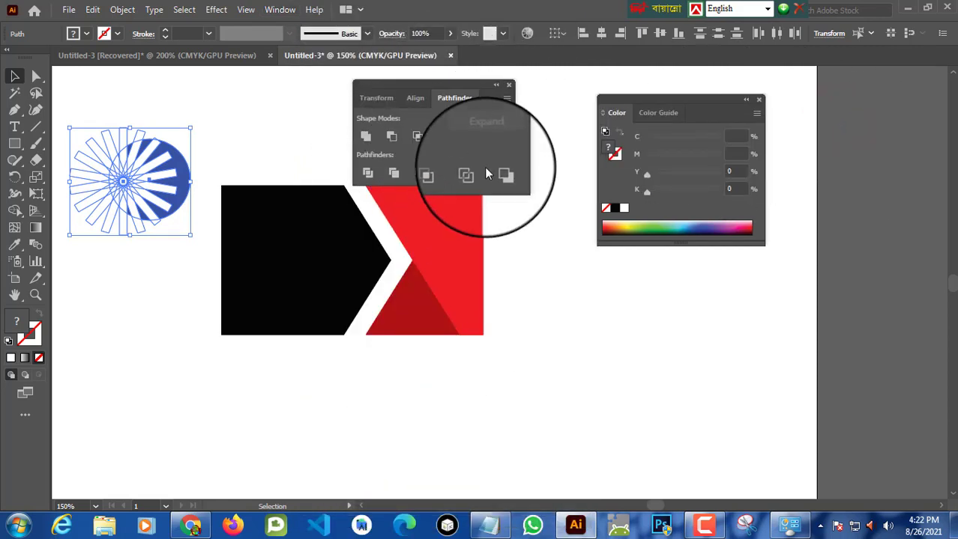
pyautogui.click(392, 142)
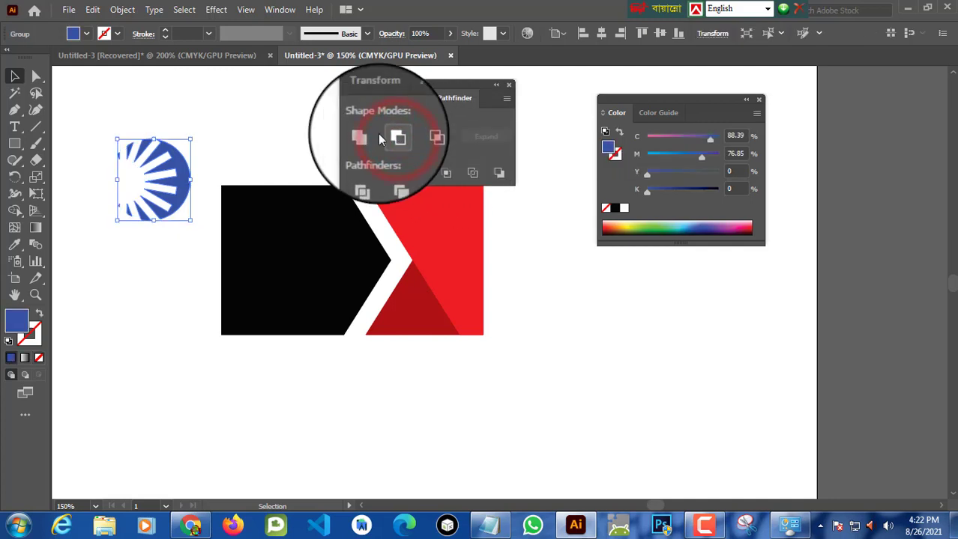
# Step: Move the cut sunburst circle onto the red piece's upper-right corner and scale it down small
pyautogui.moveTo(455, 90); pyautogui.dragTo(867, 117)
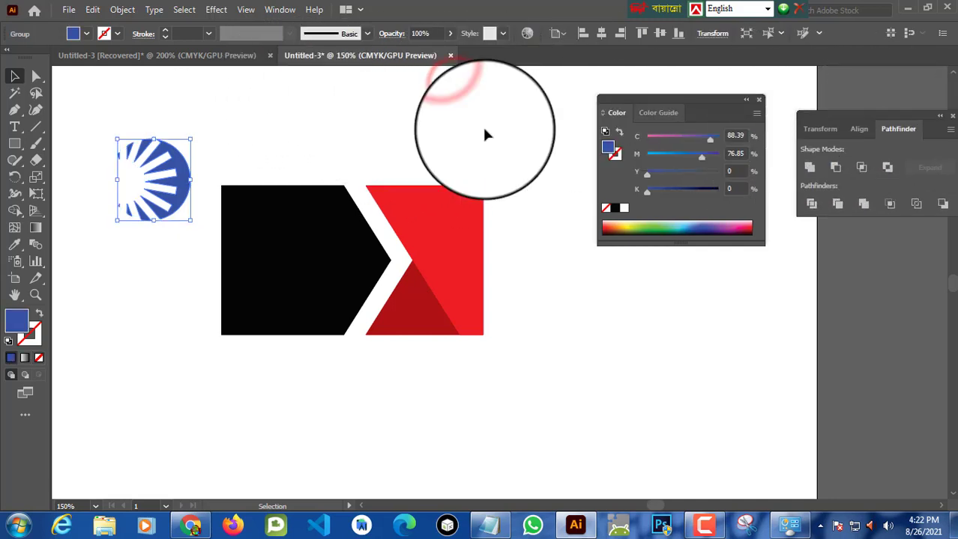
pyautogui.moveTo(179, 172); pyautogui.dragTo(463, 215)
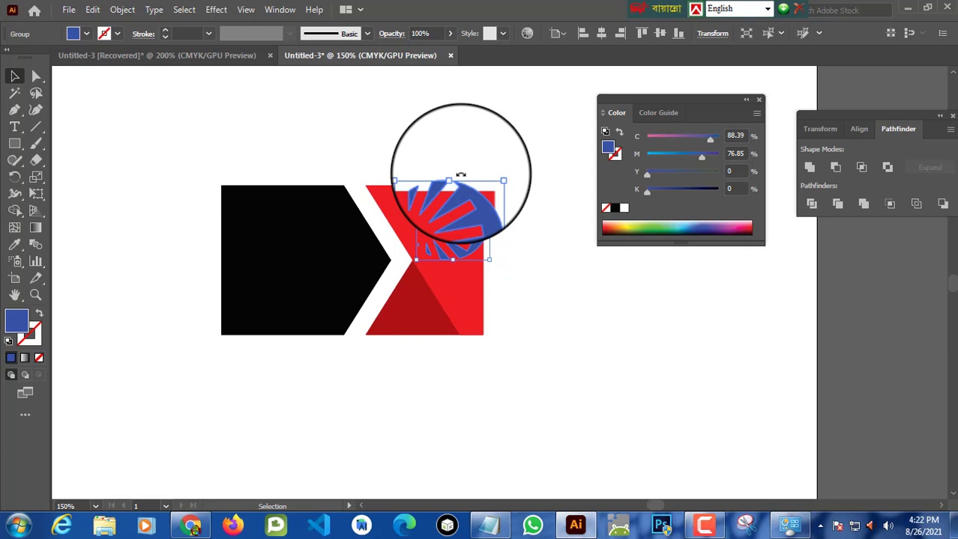
pyautogui.moveTo(458, 173); pyautogui.dragTo(466, 218)
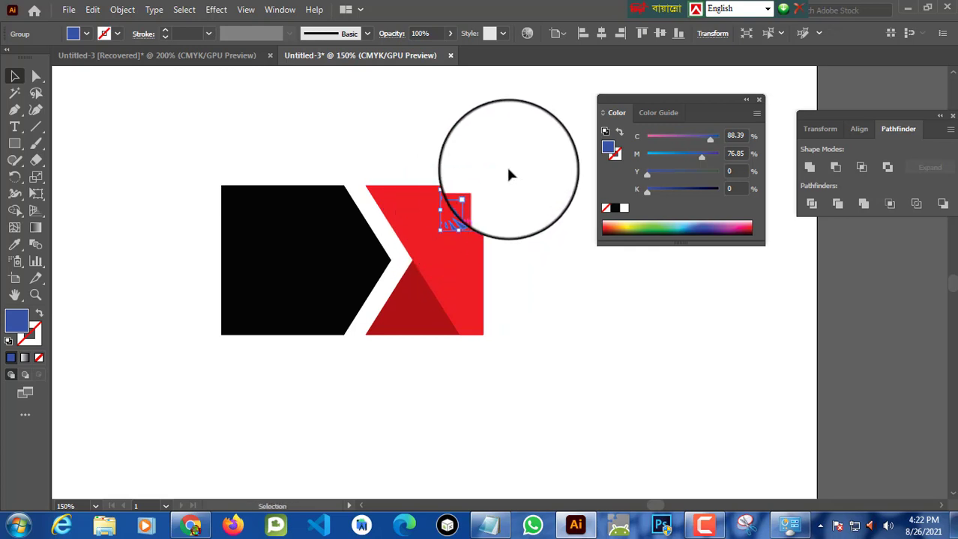
pyautogui.click(519, 150)
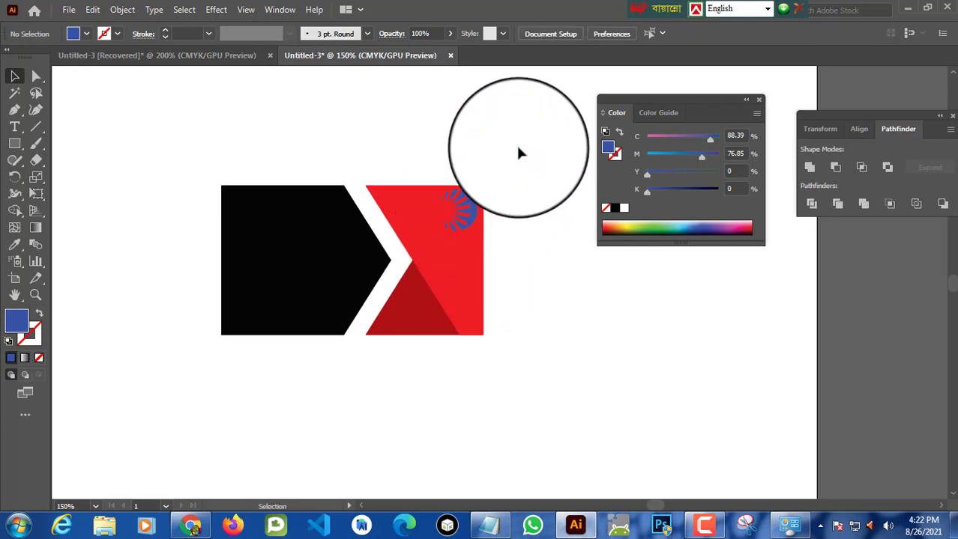
pyautogui.hotkey('ctrl', '+')
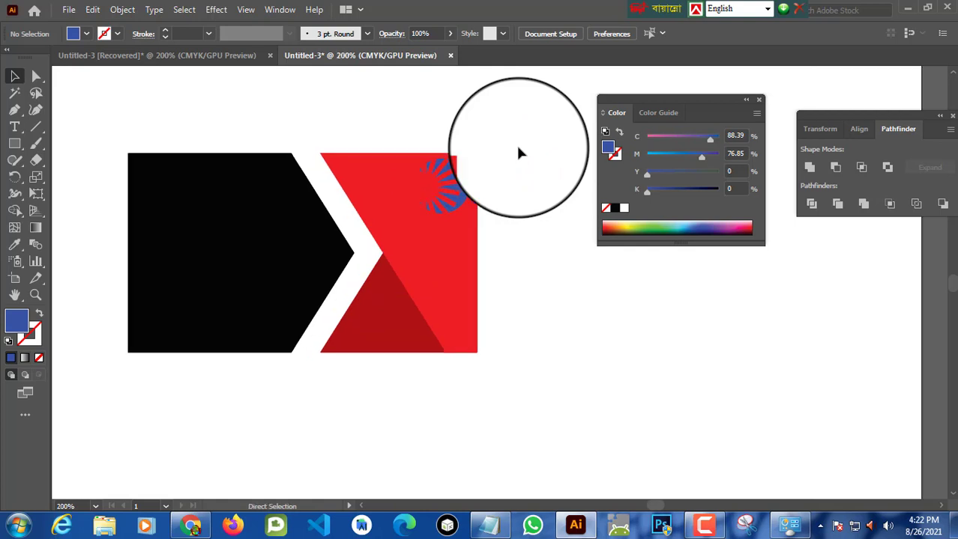
pyautogui.moveTo(517, 312); pyautogui.dragTo(614, 313)
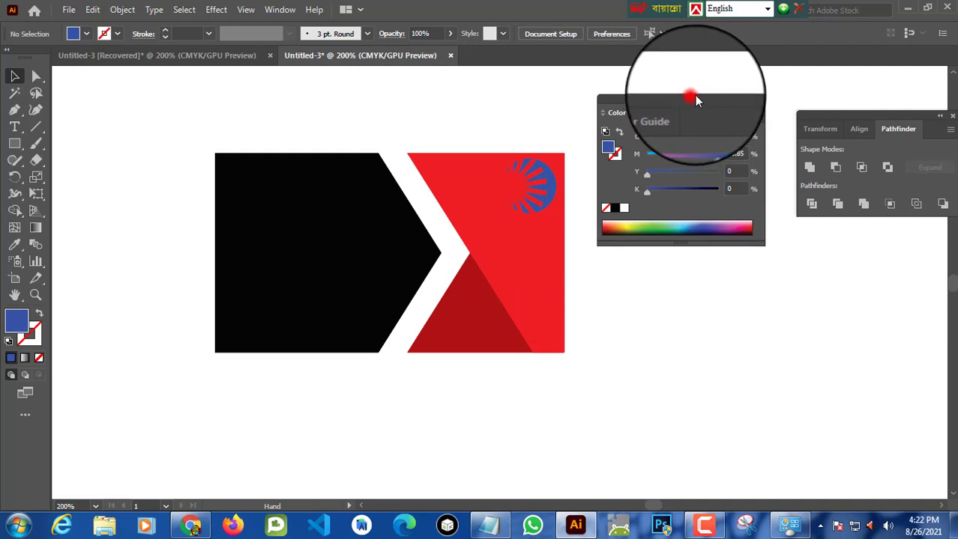
# Step: Nudge the sunburst logo slightly upward on the red piece
pyautogui.moveTo(694, 96); pyautogui.dragTo(776, 92)
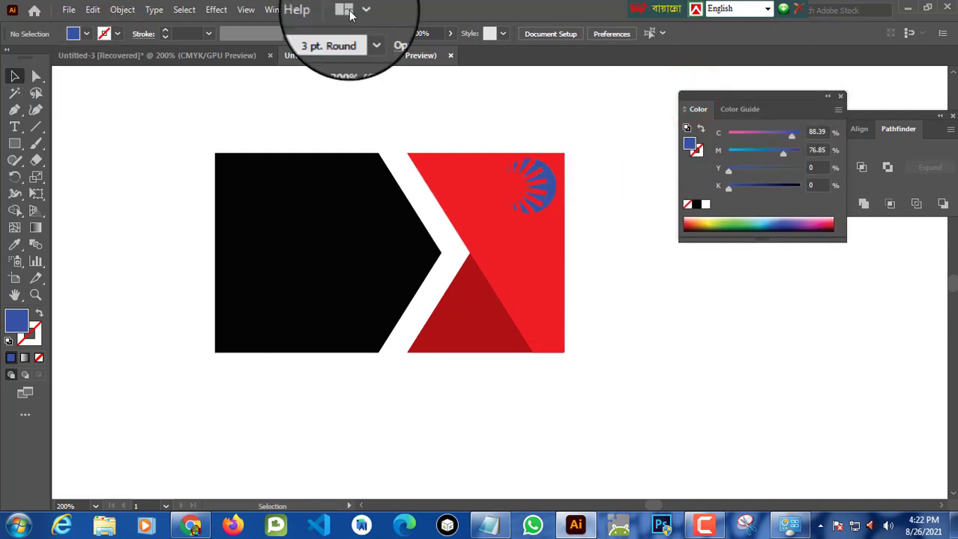
pyautogui.click(545, 191)
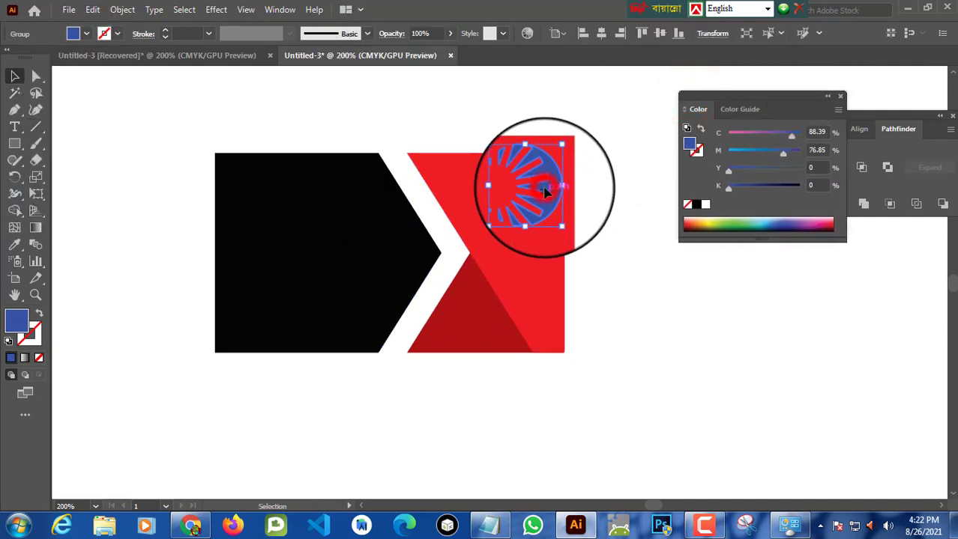
pyautogui.moveTo(546, 192)
pyautogui.mouseDown()
pyautogui.moveTo(559, 184)
pyautogui.moveTo(531, 219)
pyautogui.moveTo(537, 198)
pyautogui.moveTo(552, 194)
pyautogui.moveTo(538, 180)
pyautogui.moveTo(545, 187)
pyautogui.mouseUp()
pyautogui.click(607, 145)
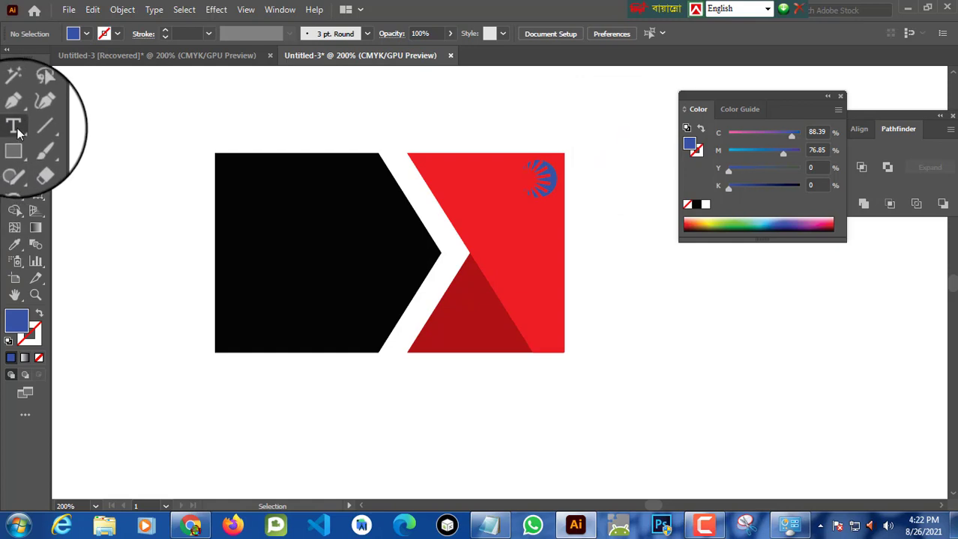
# Step: Add the text COMPANY beside the sunburst logo and shift it slightly left
pyautogui.click(15, 127)
pyautogui.click(457, 177)
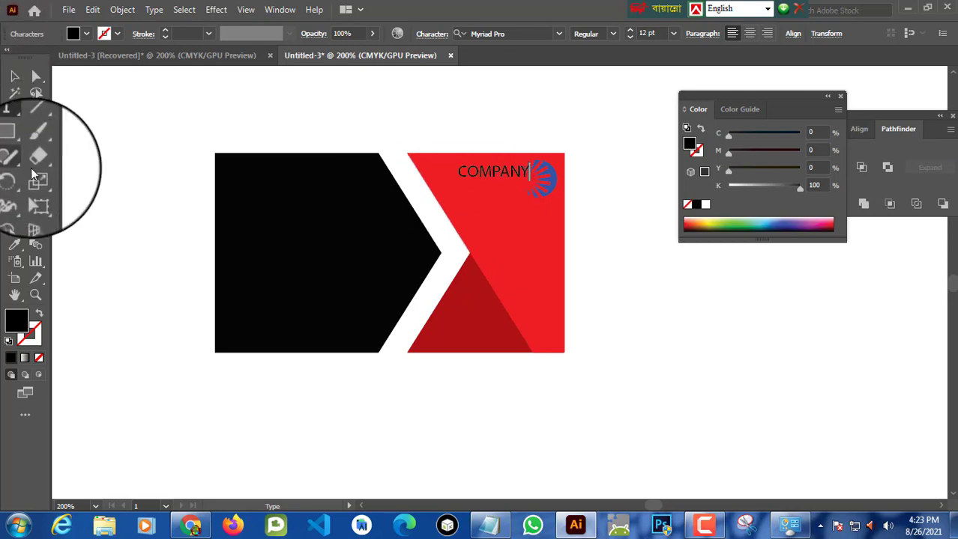
pyautogui.click(14, 76)
pyautogui.moveTo(504, 173)
pyautogui.mouseDown()
pyautogui.moveTo(517, 170)
pyautogui.moveTo(500, 182)
pyautogui.moveTo(494, 174)
pyautogui.mouseUp()
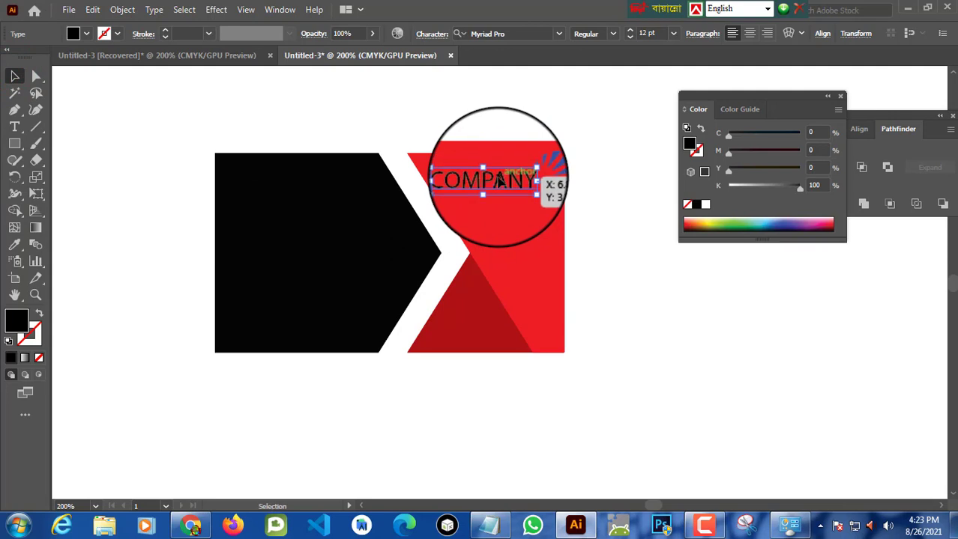
pyautogui.click(586, 133)
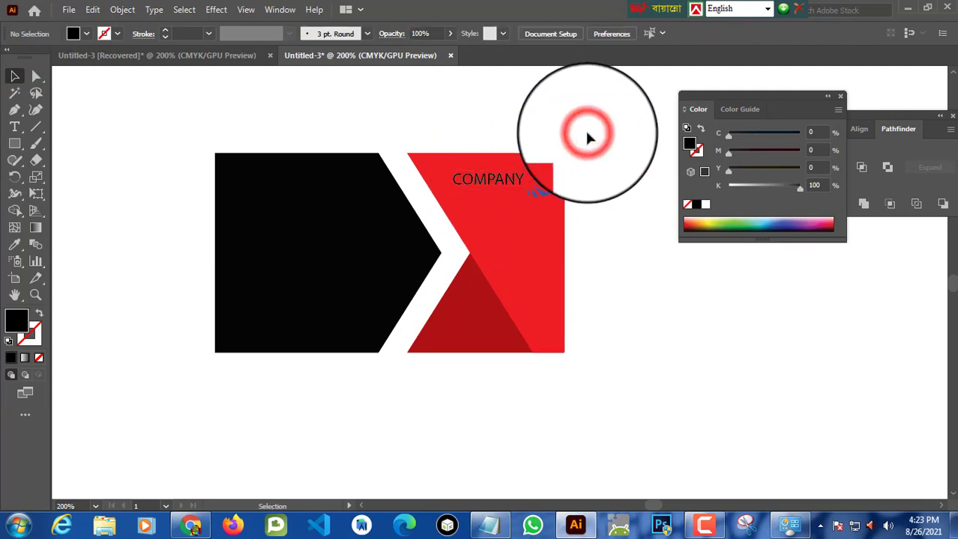
# Step: Set the COMPANY text's fill colour to RGB Blue
pyautogui.click(487, 184)
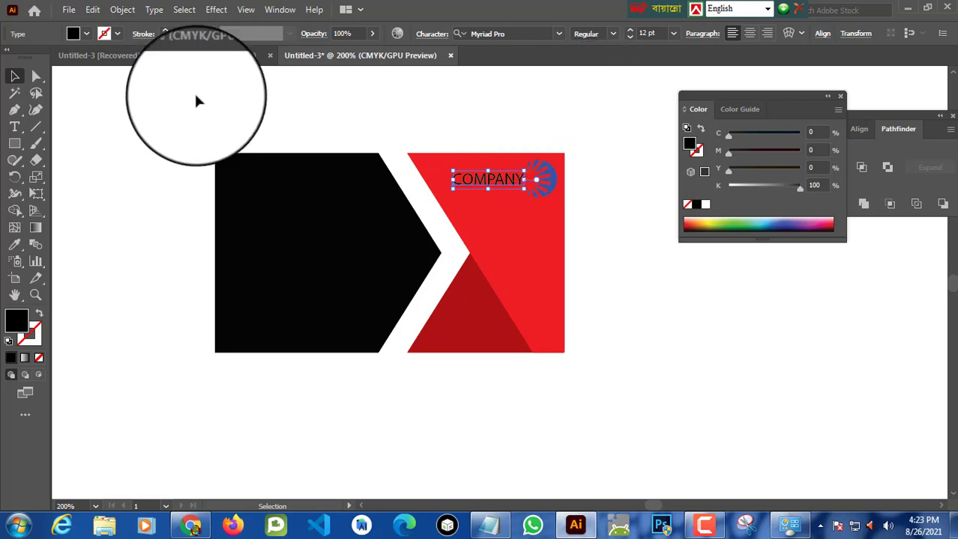
pyautogui.click(83, 33)
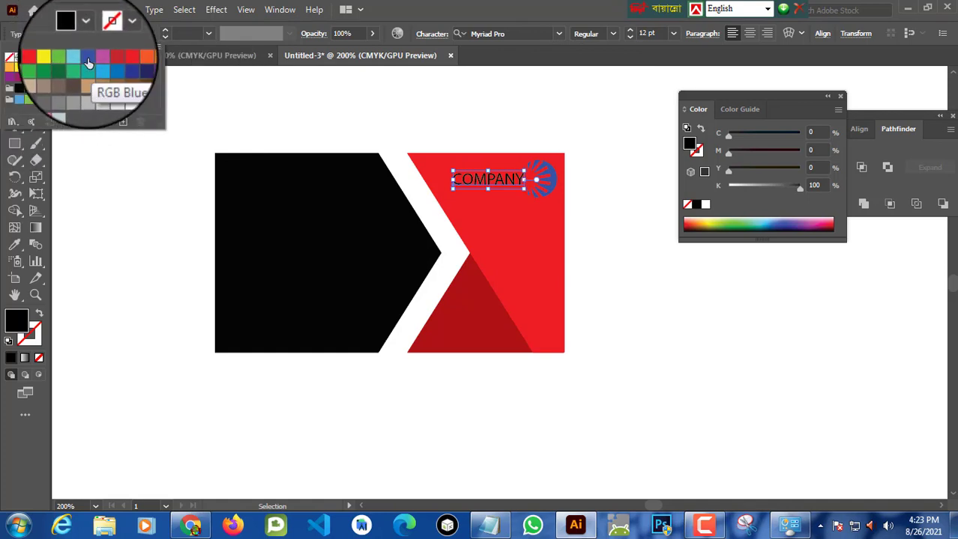
pyautogui.click(88, 57)
pyautogui.click(483, 105)
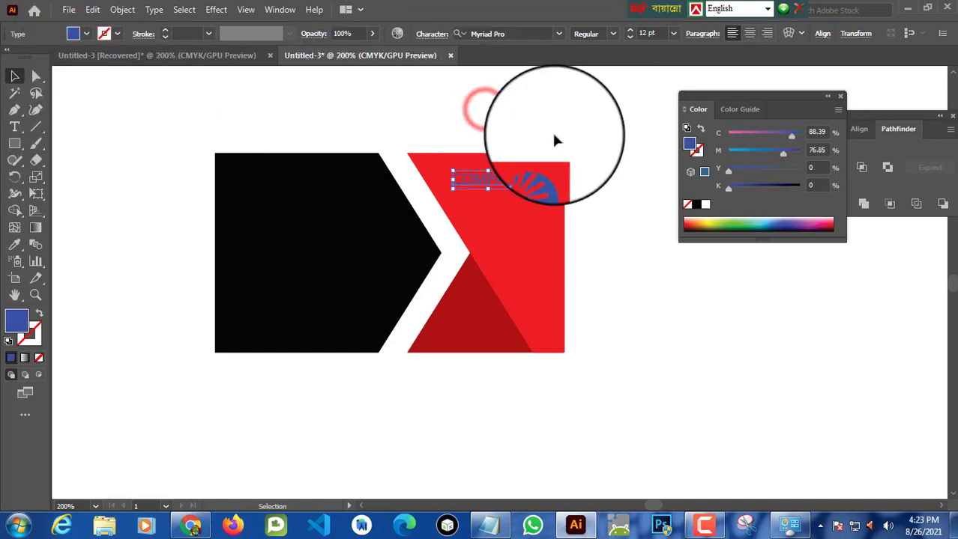
pyautogui.click(583, 122)
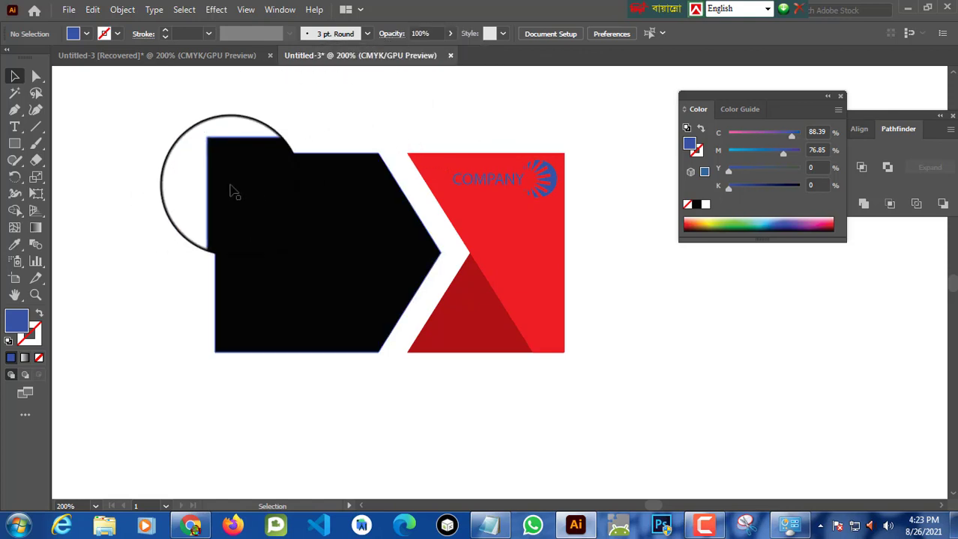
# Step: Type the cardholder's name as a new text line on the black piece and colour it red
pyautogui.click(14, 126)
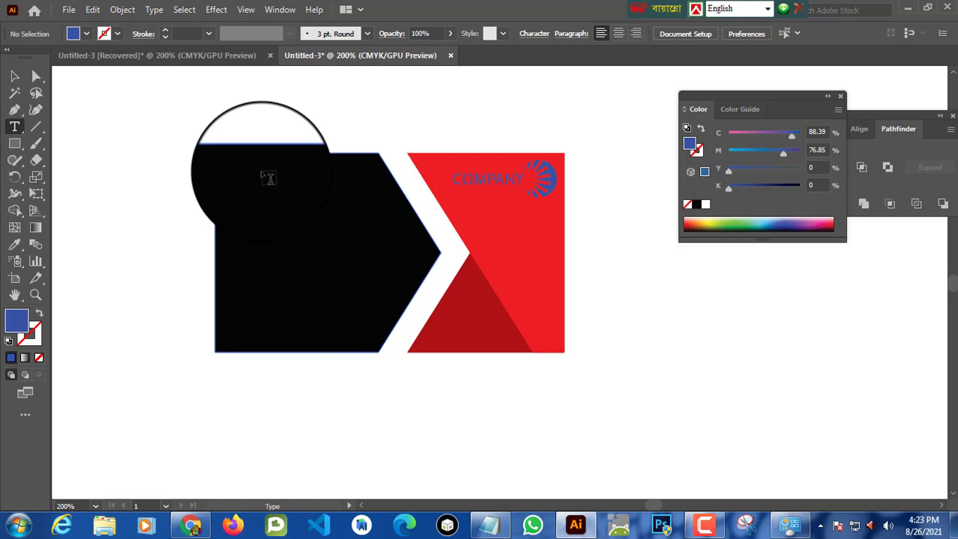
pyautogui.click(254, 178)
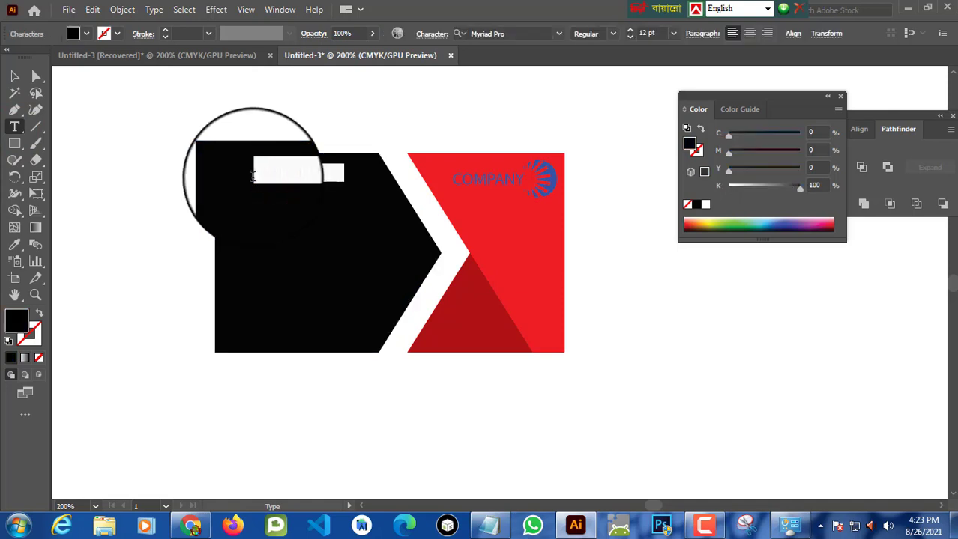
pyautogui.write('M')
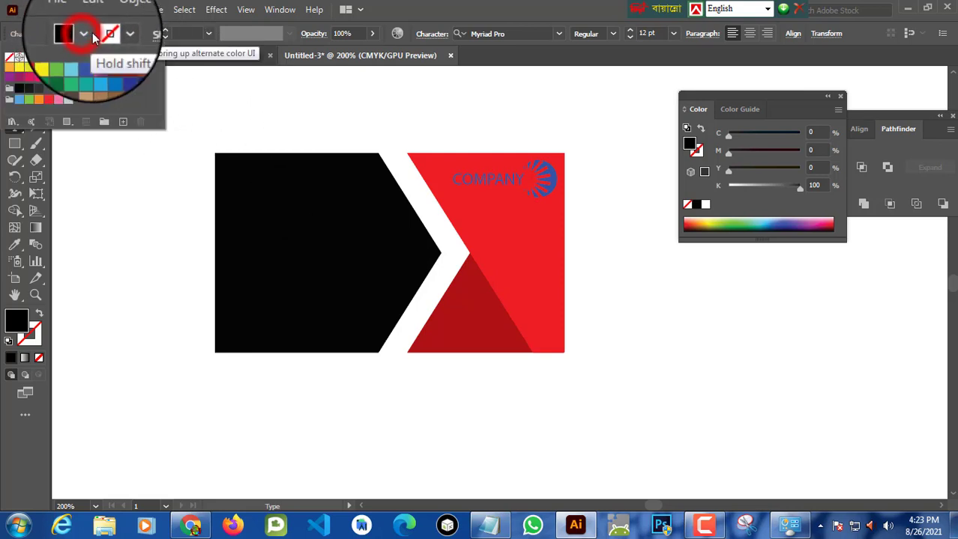
pyautogui.click(87, 33)
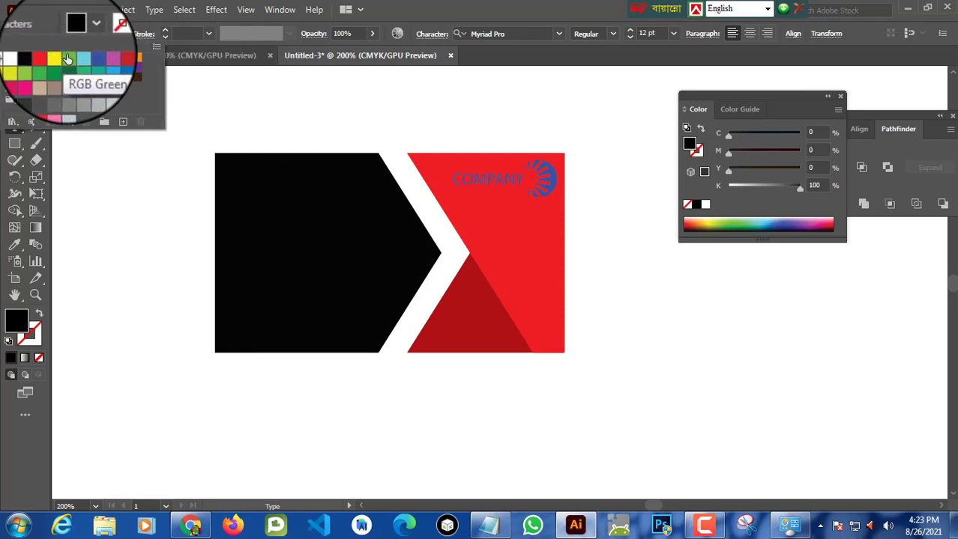
pyautogui.click(50, 60)
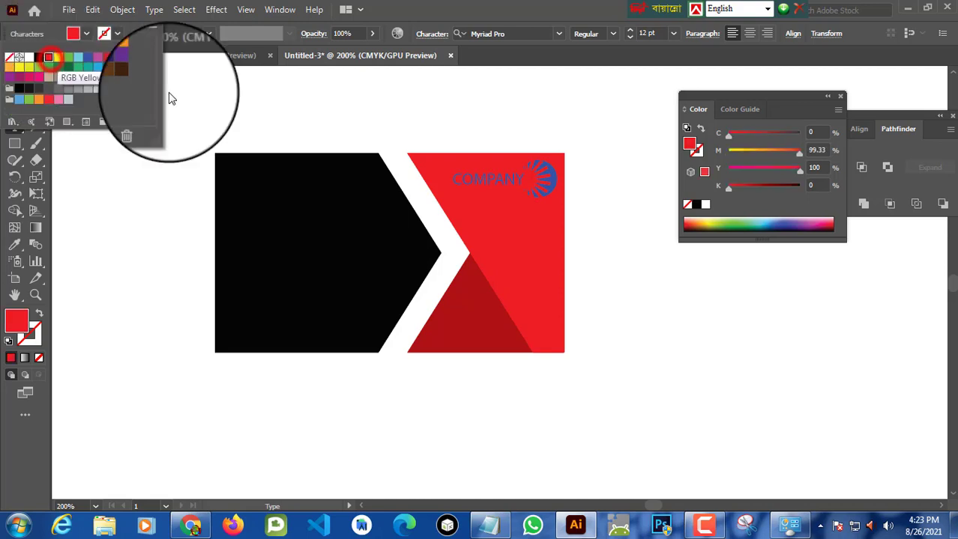
pyautogui.click(274, 182)
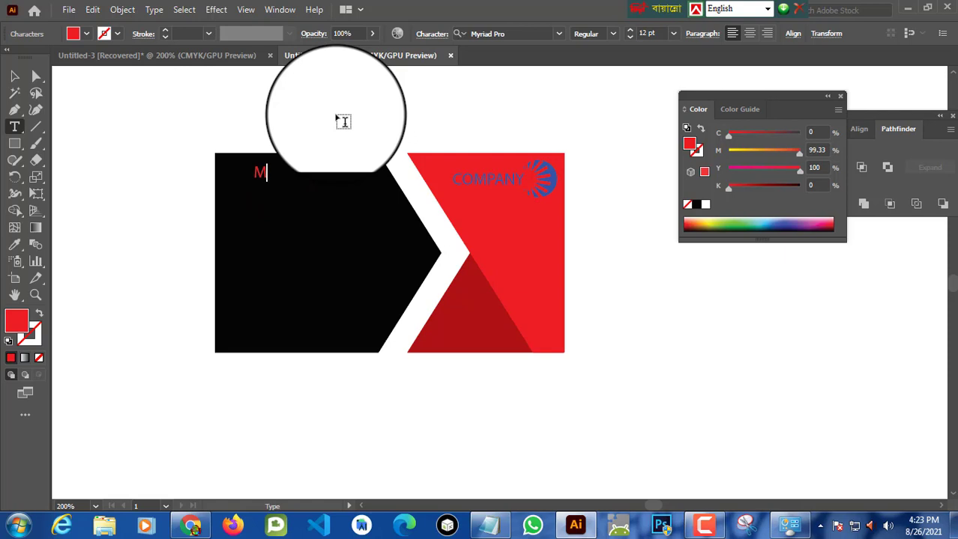
# Step: Set the name's font to Delicious and its size to 24 pt
pyautogui.click(553, 33)
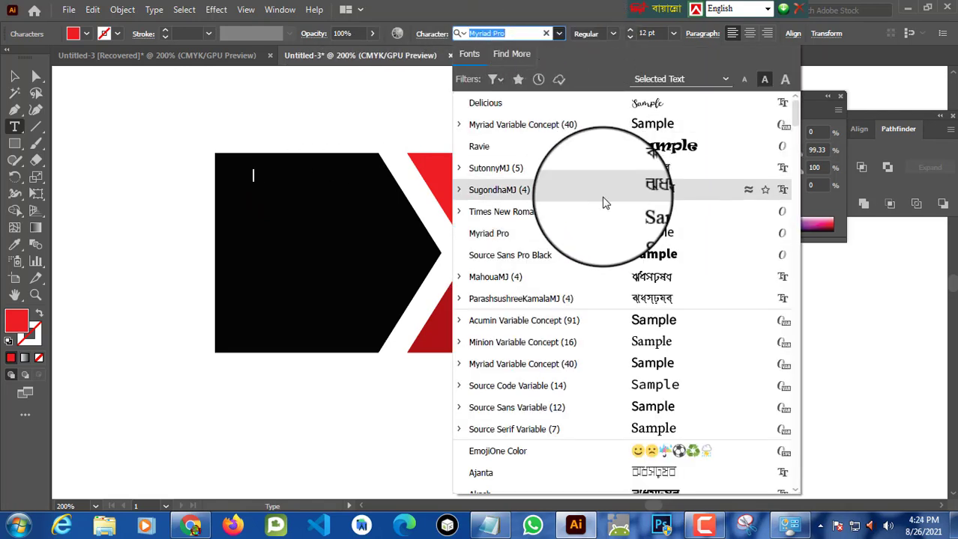
pyautogui.scroll(-3, 596, 122)
pyautogui.scroll(3, 596, 123)
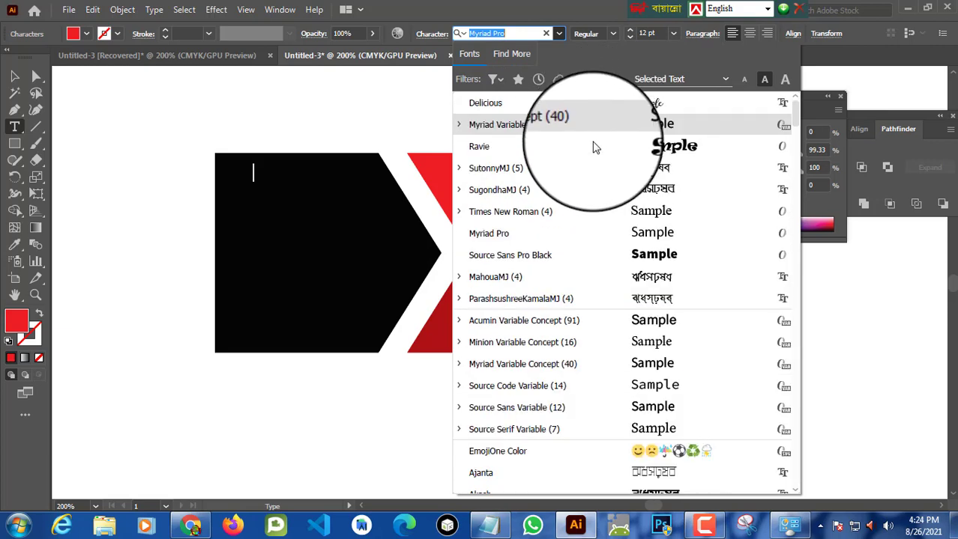
pyautogui.click(582, 108)
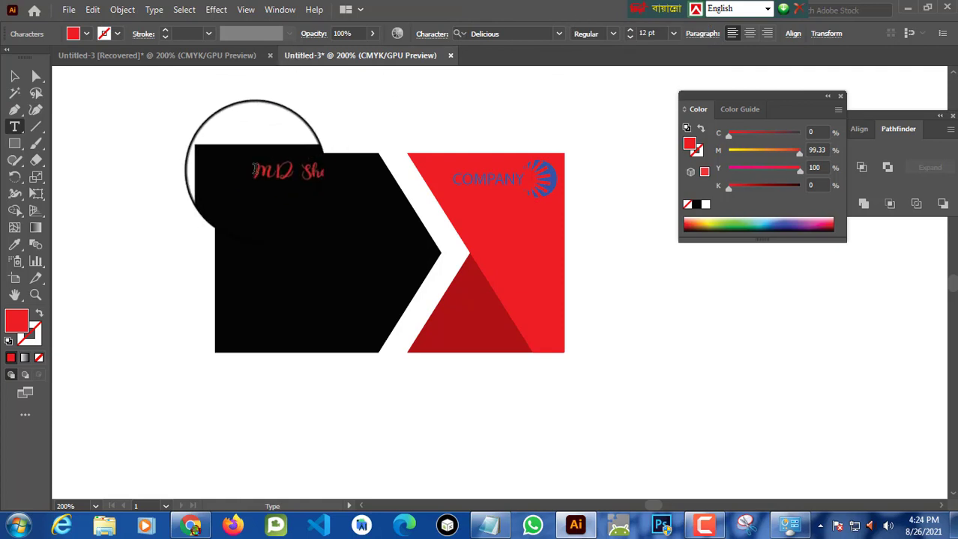
pyautogui.moveTo(253, 171); pyautogui.dragTo(323, 172)
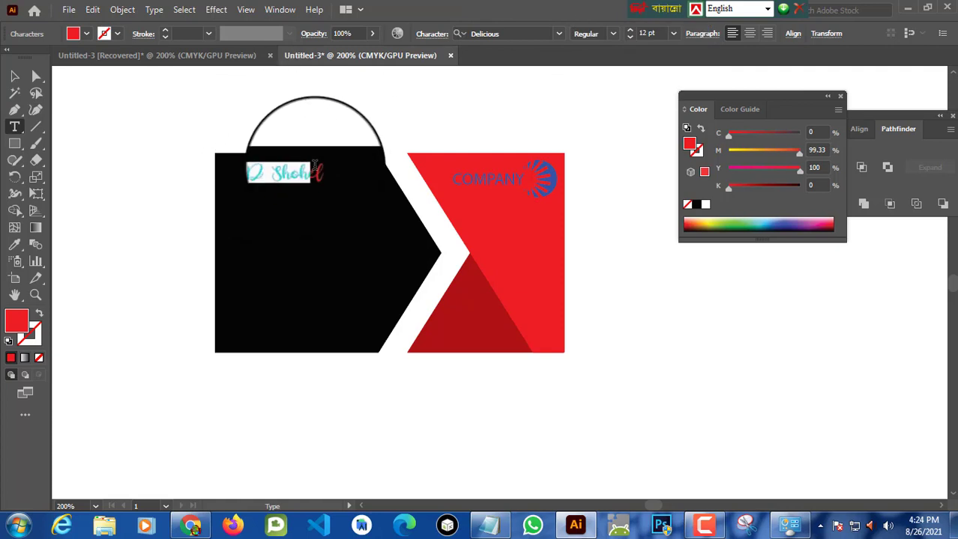
pyautogui.click(674, 34)
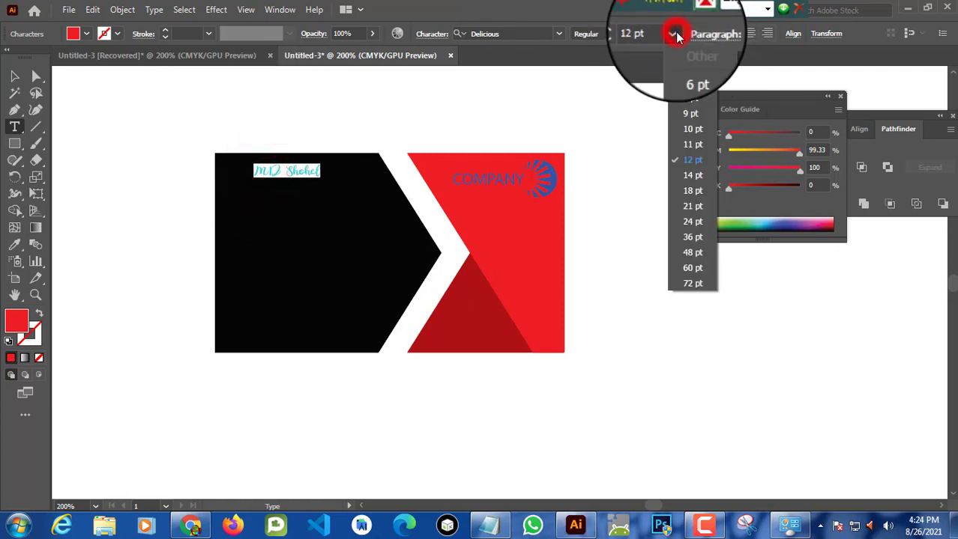
pyautogui.click(684, 224)
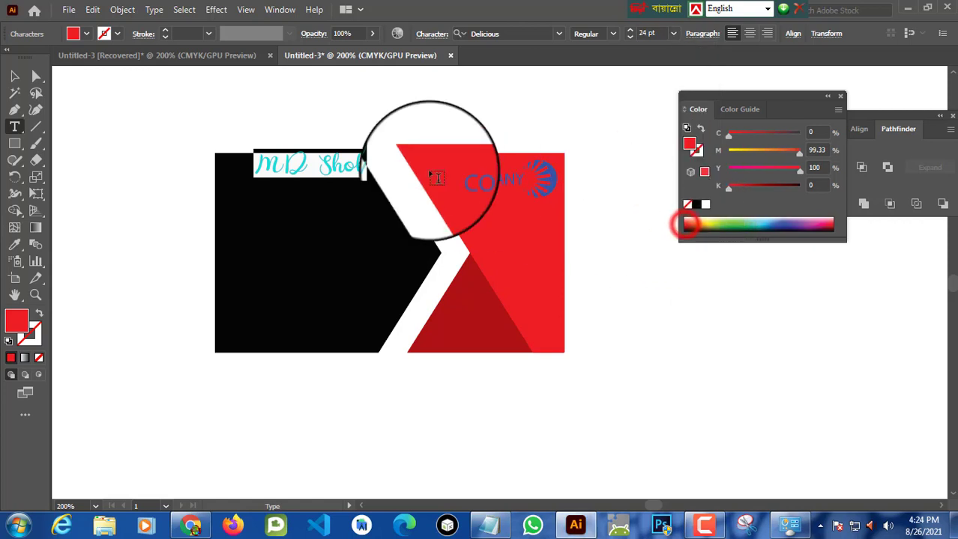
# Step: Move the name text slightly down and left within the black piece's upper-left area
pyautogui.click(15, 79)
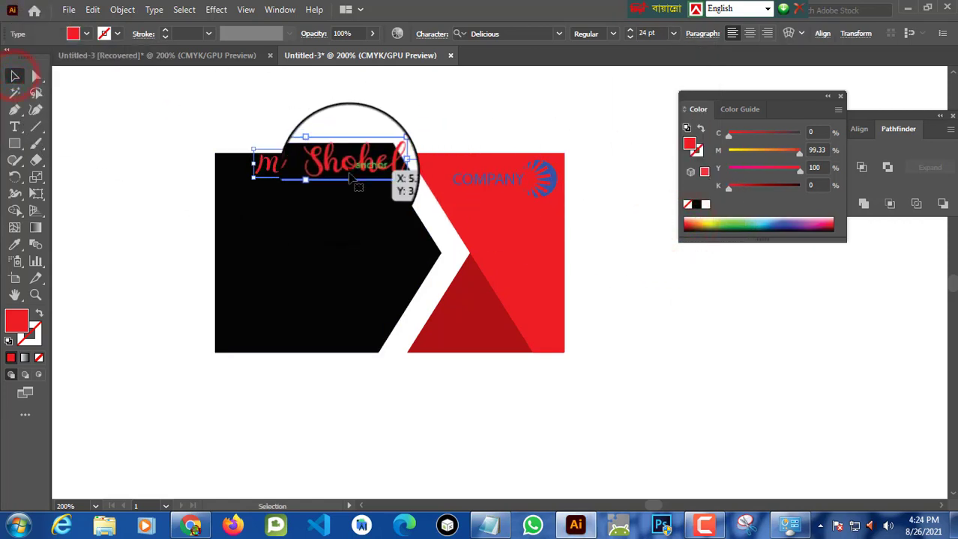
pyautogui.moveTo(351, 165); pyautogui.dragTo(326, 187)
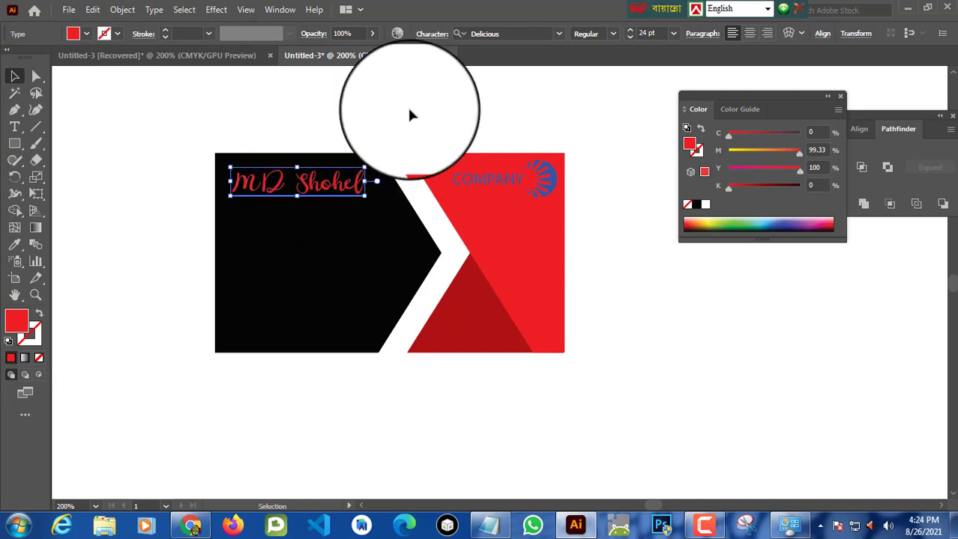
pyautogui.click(427, 101)
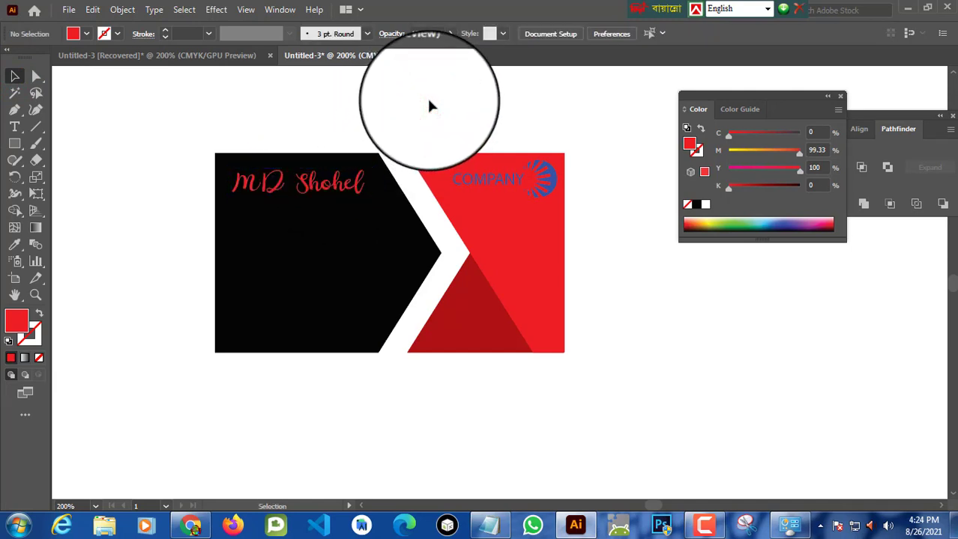
# Step: Draw a red Paintbrush underline beneath the name, about as wide as the name, and nudge it into place
pyautogui.click(36, 144)
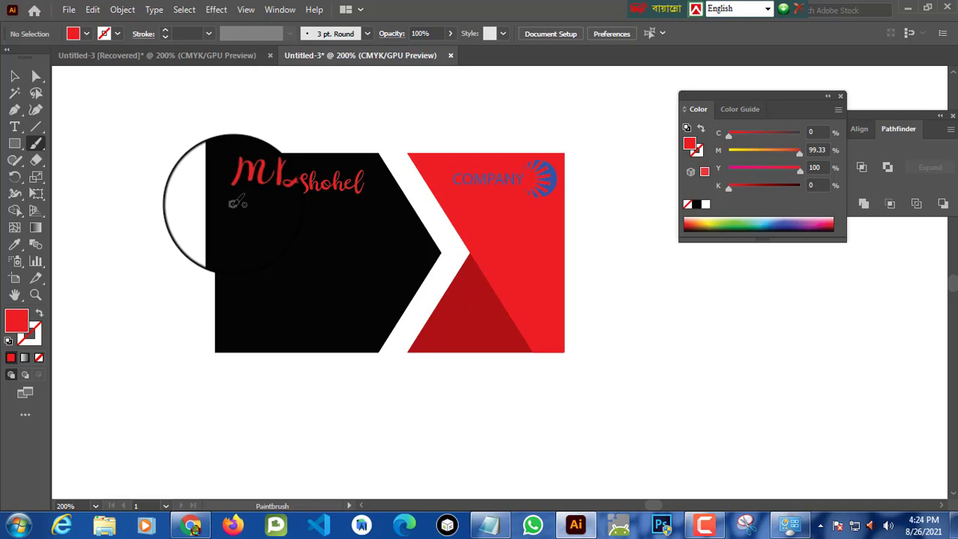
pyautogui.moveTo(235, 203); pyautogui.dragTo(367, 200)
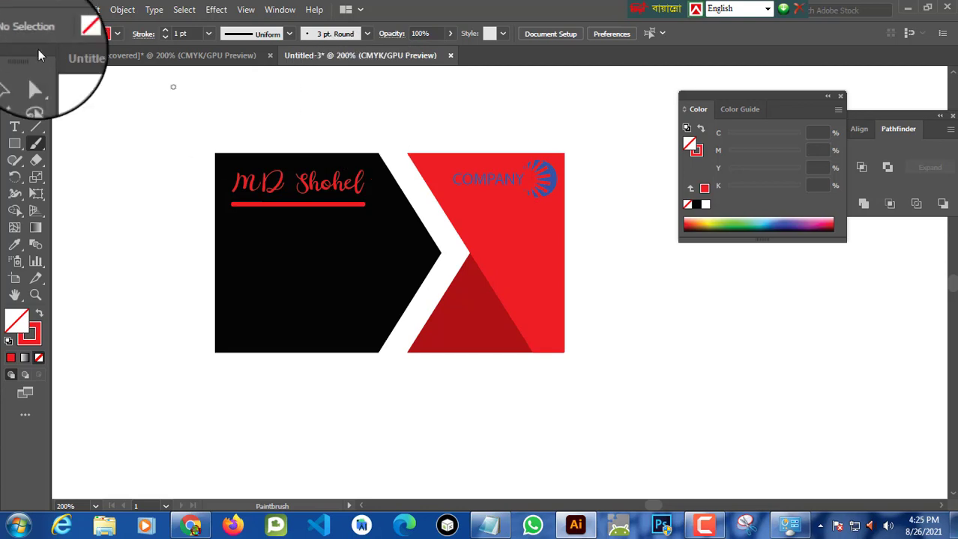
pyautogui.click(14, 76)
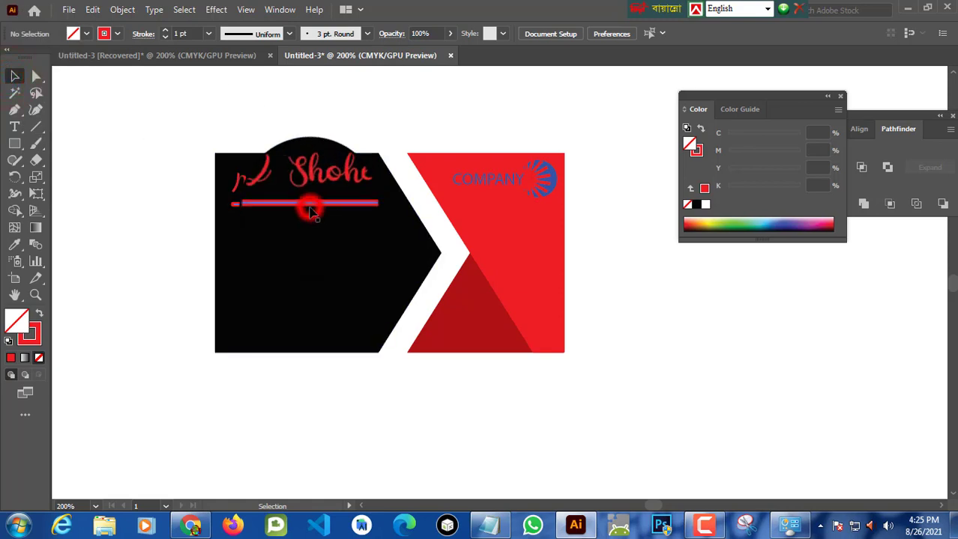
pyautogui.moveTo(312, 212); pyautogui.dragTo(316, 210)
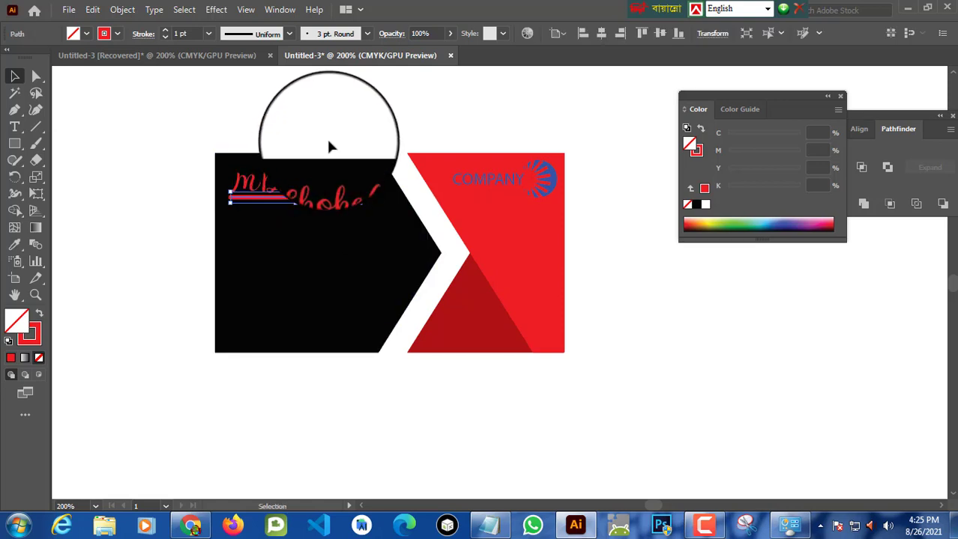
pyautogui.click(406, 100)
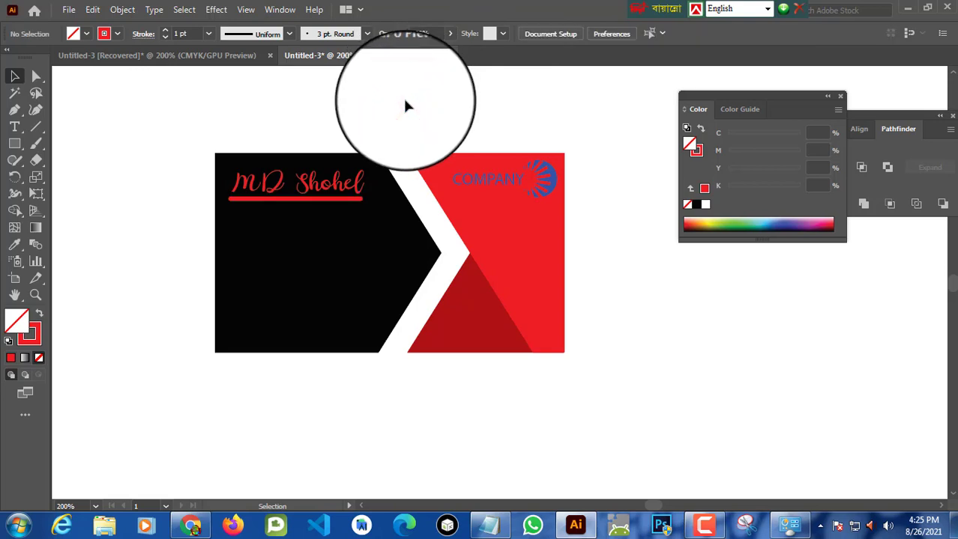
# Step: Start a new text line below the name's underline on the black piece and set its font to Impact
pyautogui.click(14, 127)
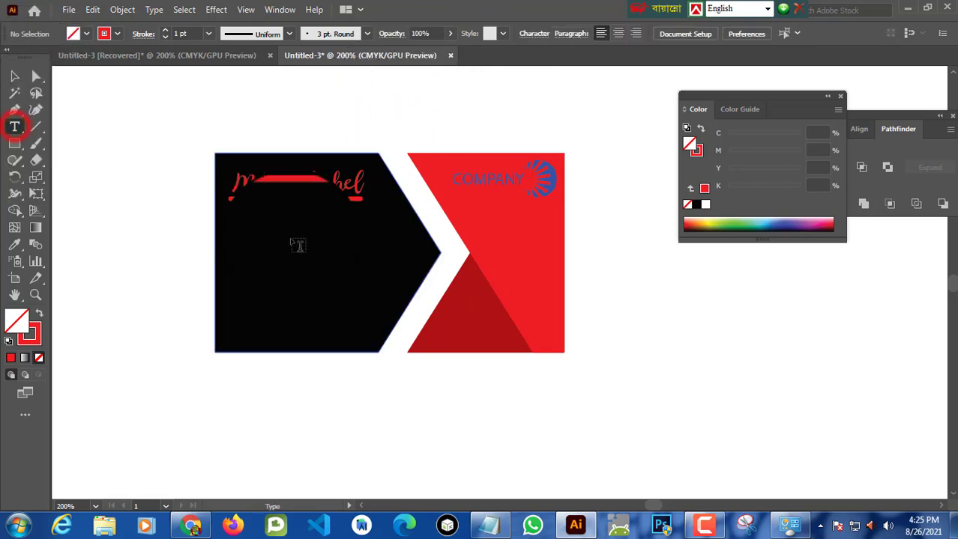
pyautogui.click(237, 222)
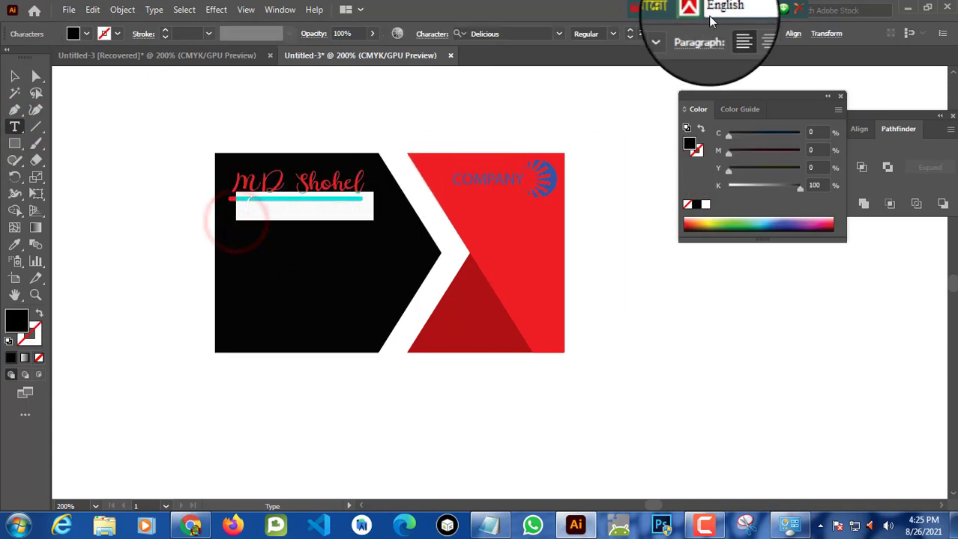
pyautogui.click(768, 12)
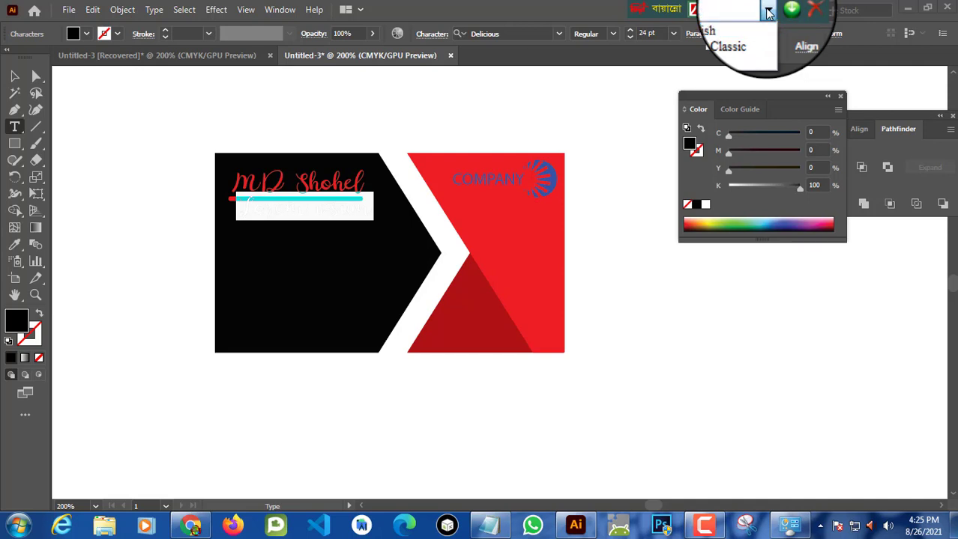
pyautogui.click(714, 27)
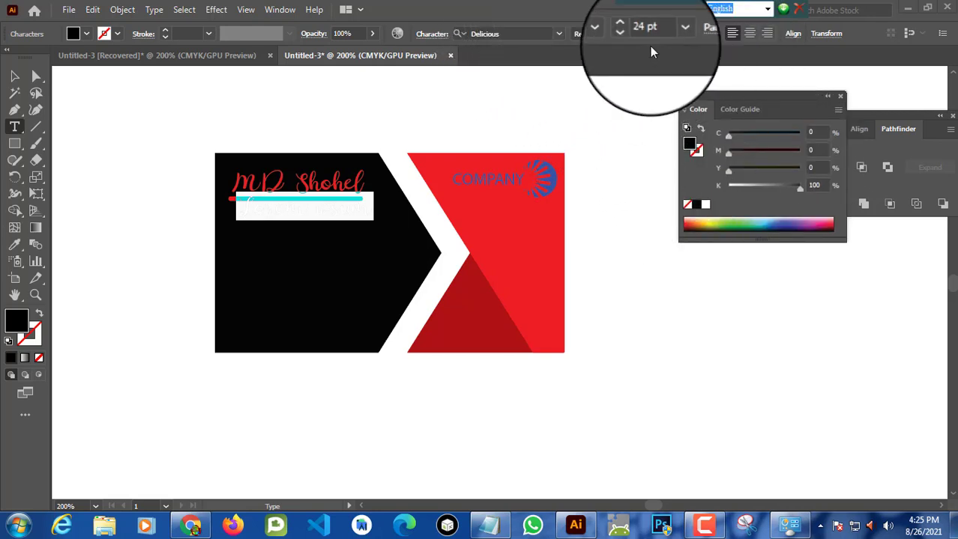
pyautogui.click(558, 33)
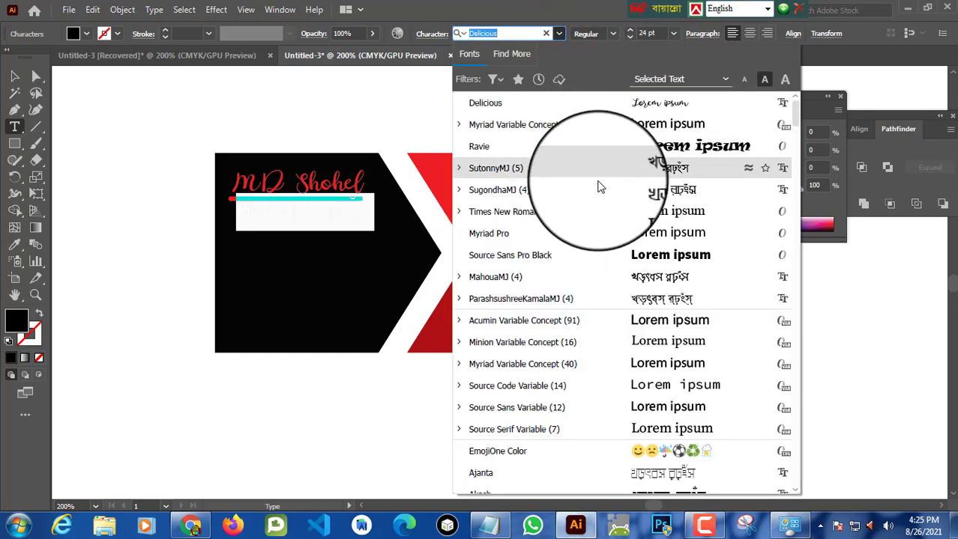
pyautogui.scroll(-2, 597, 207)
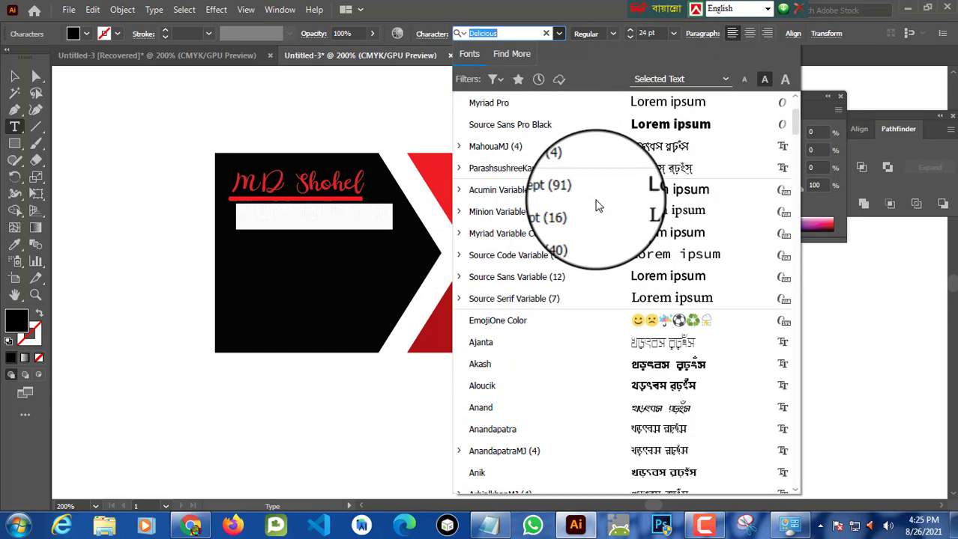
pyautogui.scroll(-7, 597, 207)
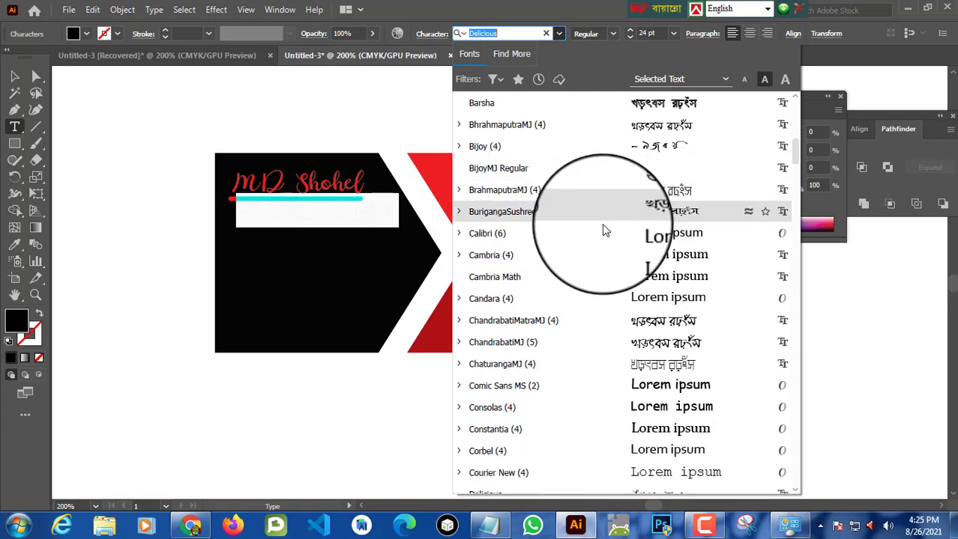
pyautogui.scroll(-8, 606, 231)
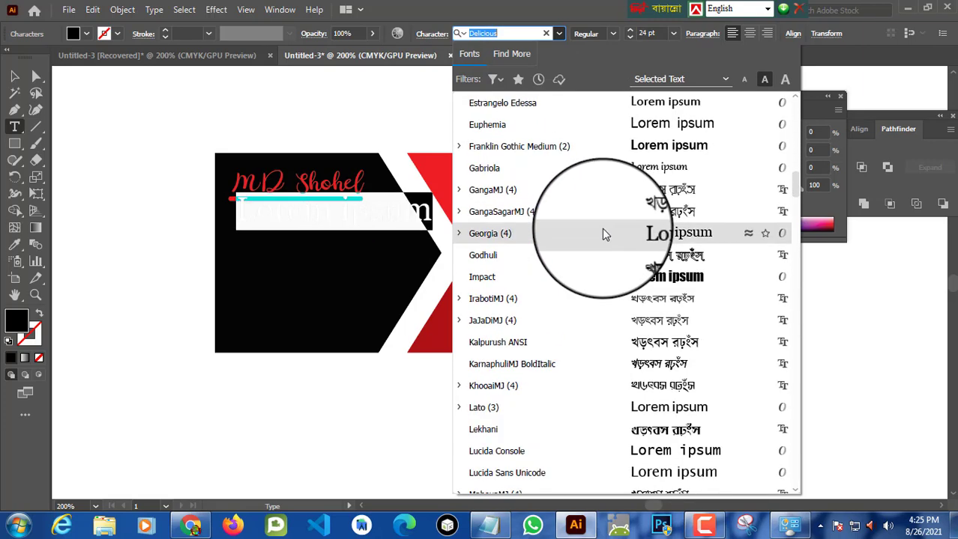
pyautogui.scroll(-1, 602, 232)
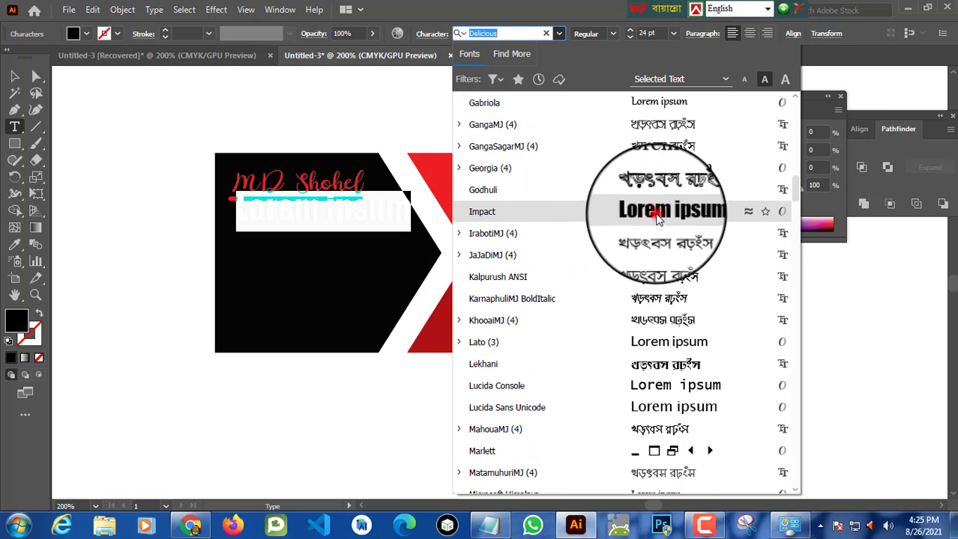
pyautogui.click(656, 216)
pyautogui.press('BackSpace')
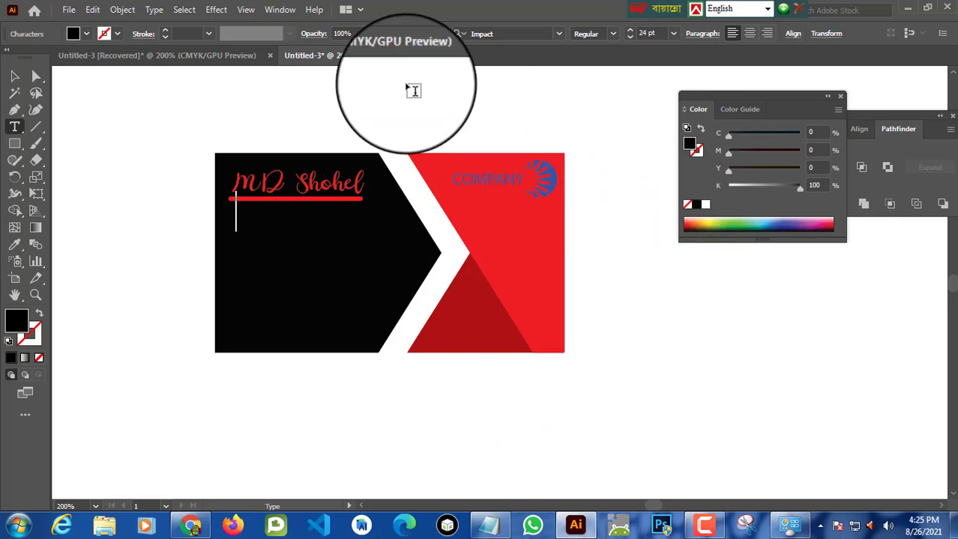
# Step: Type "Graphic Designer" in red at 14 pt on the new line
pyautogui.click(87, 33)
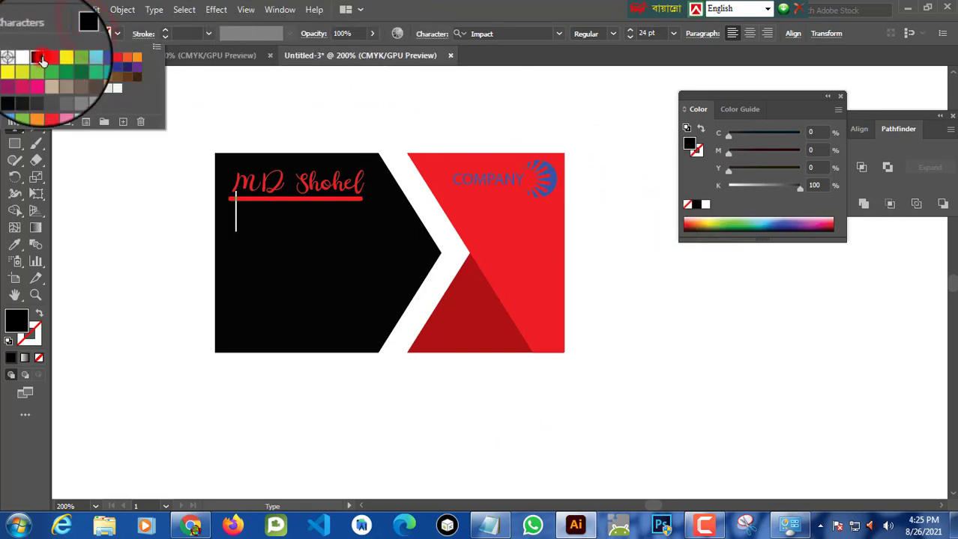
pyautogui.click(47, 58)
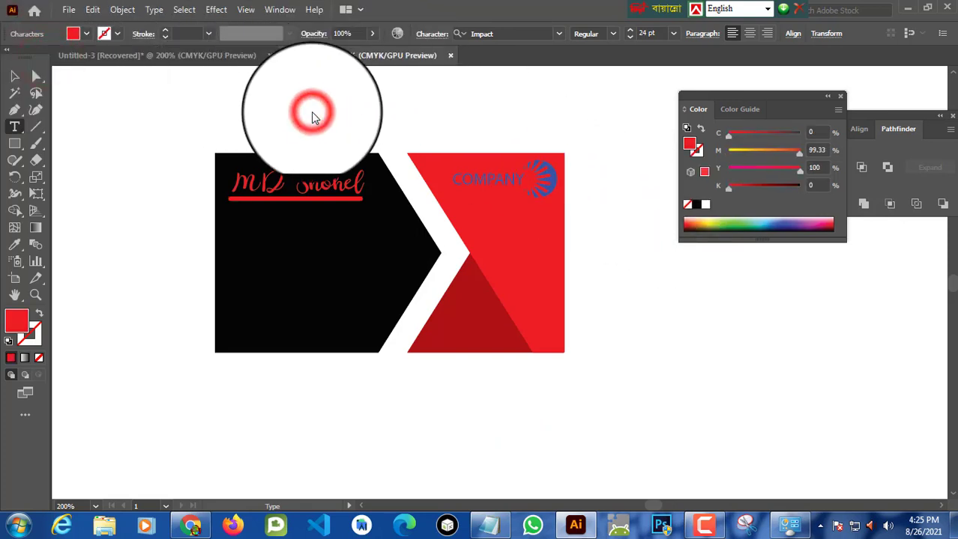
pyautogui.write('g')
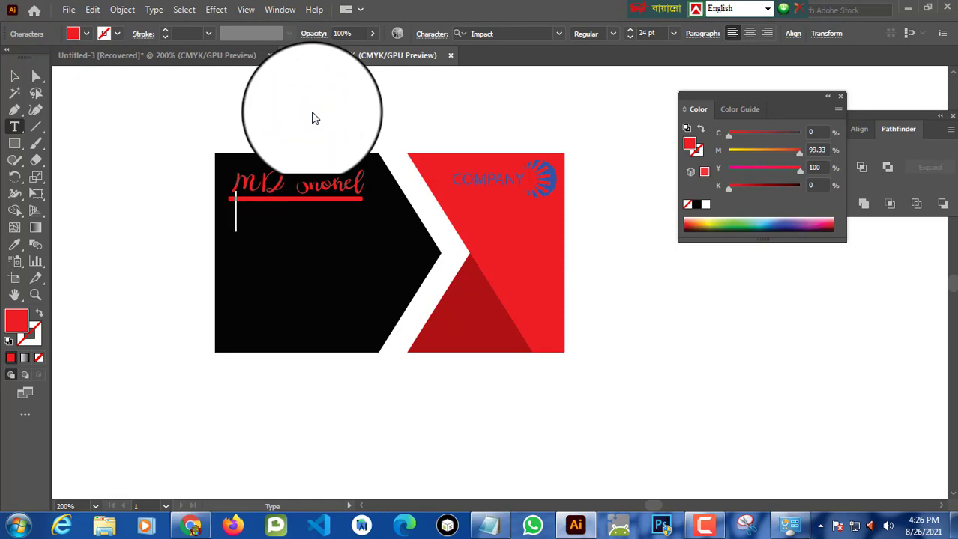
pyautogui.click(672, 35)
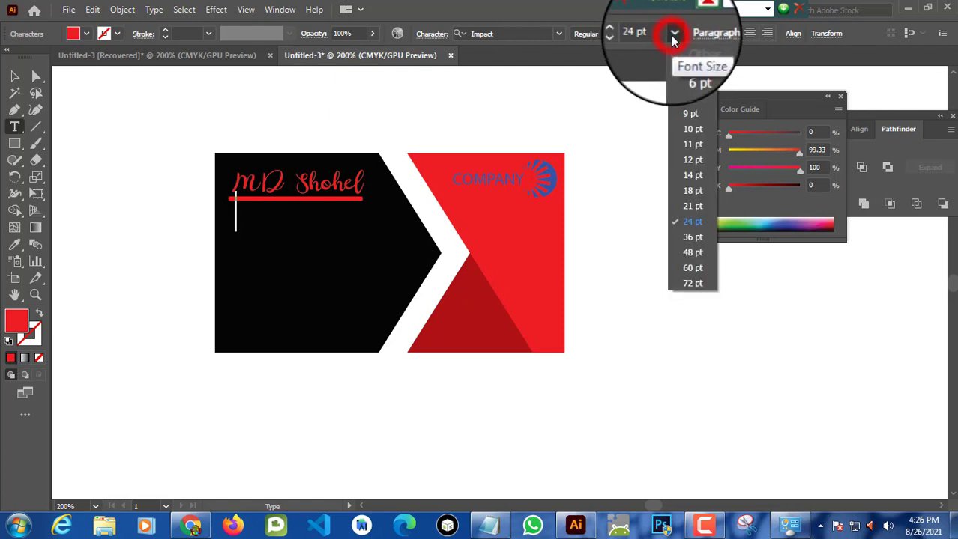
pyautogui.click(688, 177)
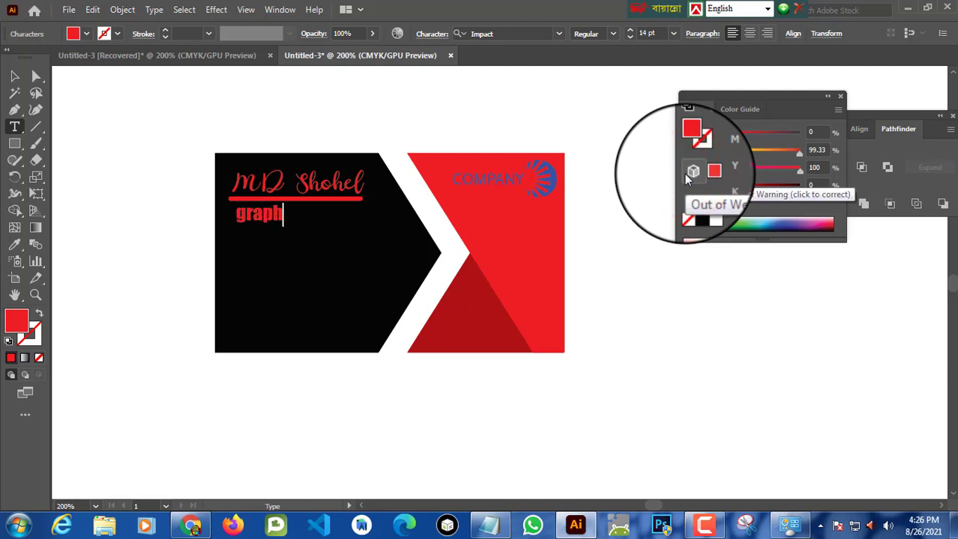
pyautogui.write('ic Designer')
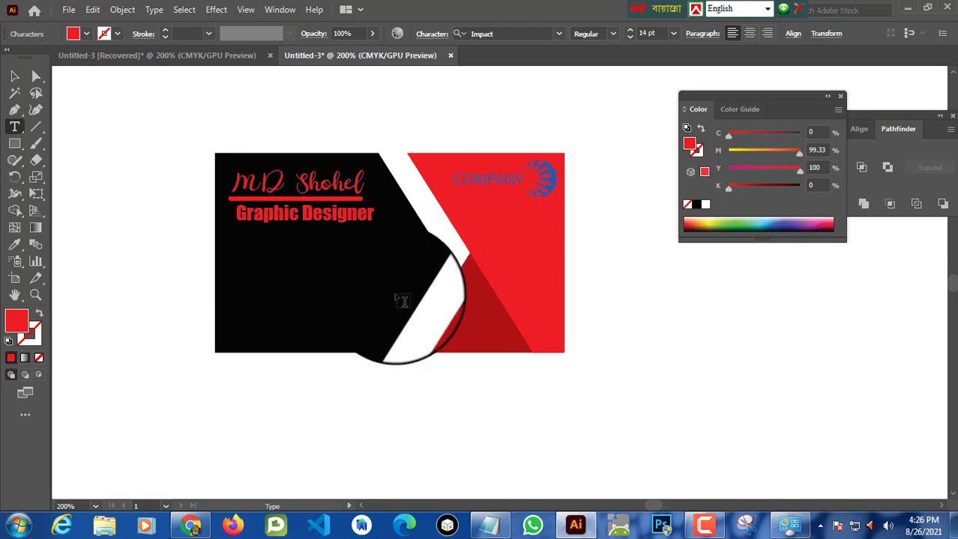
# Step: Reduce the "Graphic Designer" text to 12 pt and move it right to sit centred under the name
pyautogui.click(14, 75)
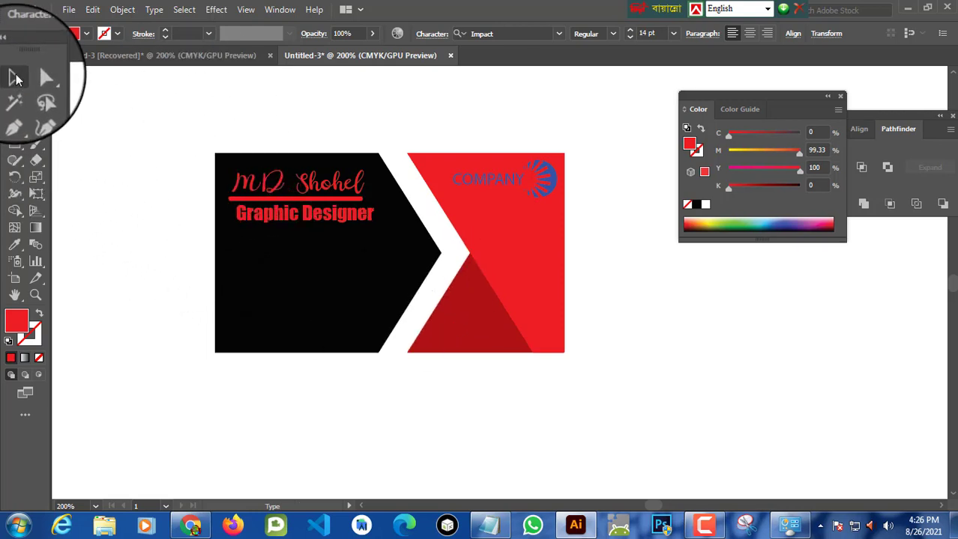
pyautogui.moveTo(352, 214); pyautogui.dragTo(357, 191)
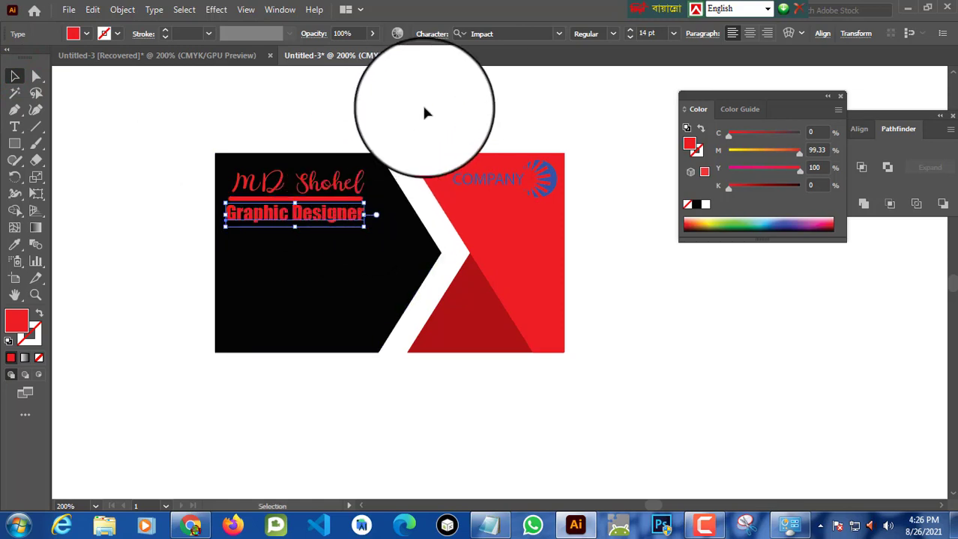
pyautogui.click(613, 33)
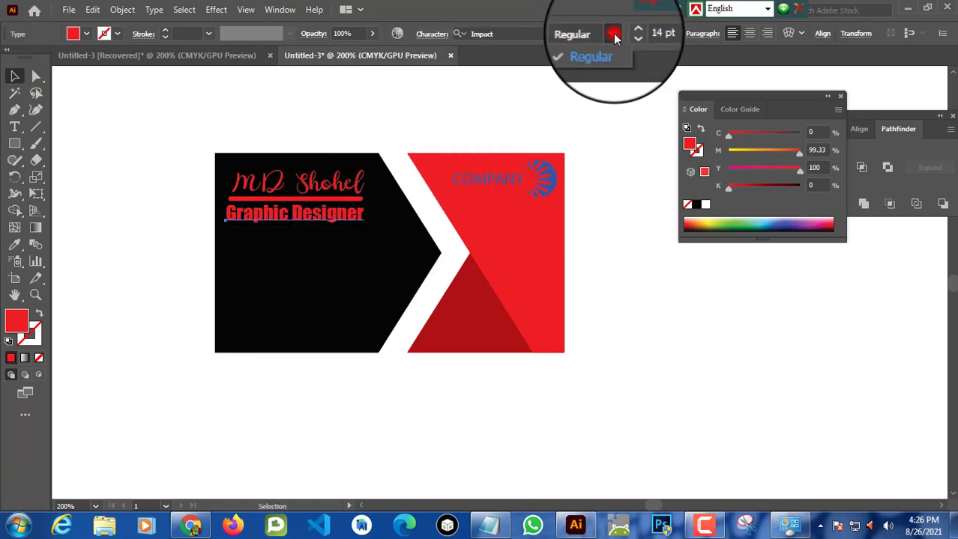
pyautogui.click(613, 33)
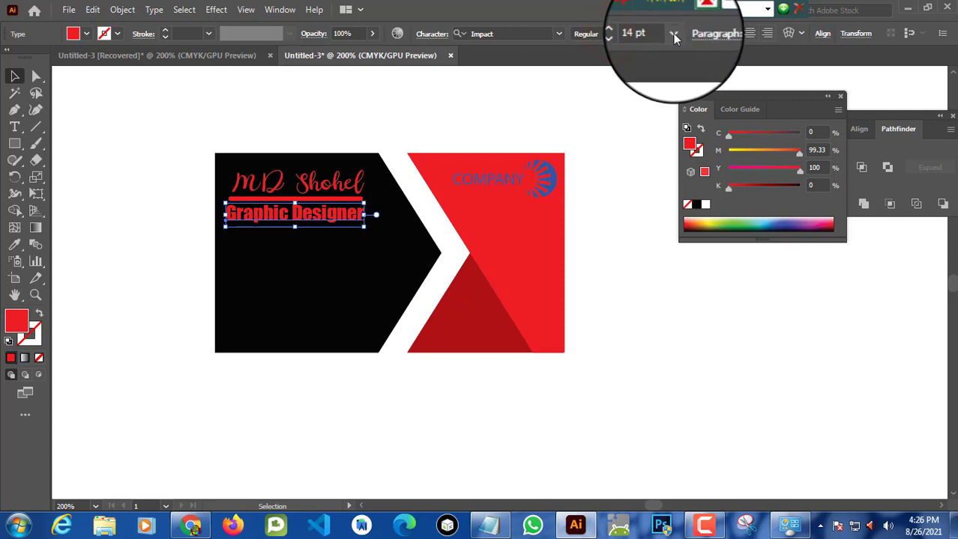
pyautogui.click(673, 34)
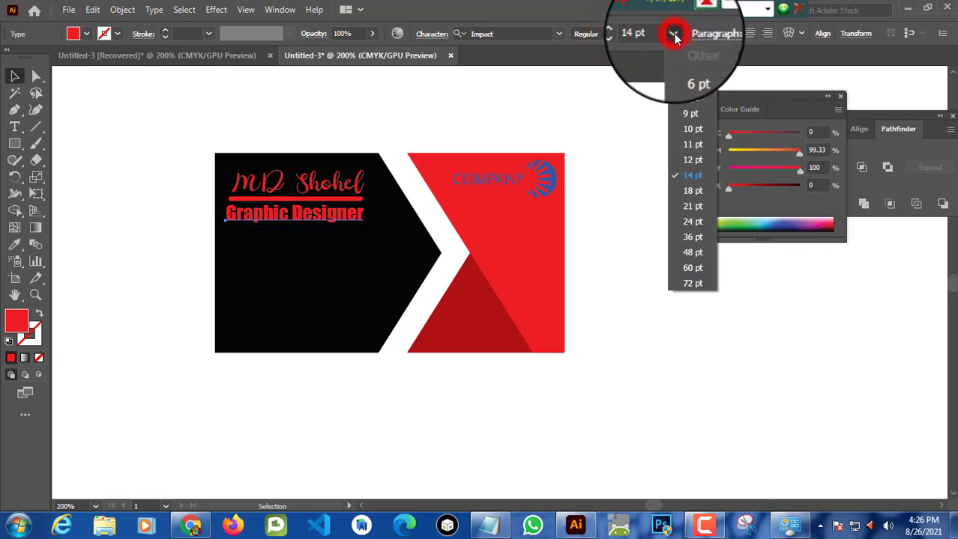
pyautogui.click(693, 158)
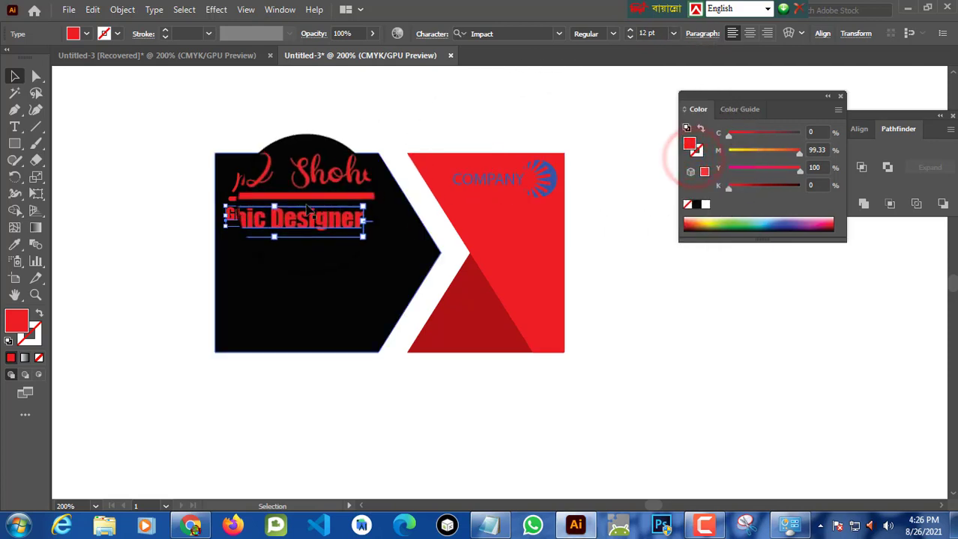
pyautogui.moveTo(284, 213); pyautogui.dragTo(336, 212)
pyautogui.click(439, 116)
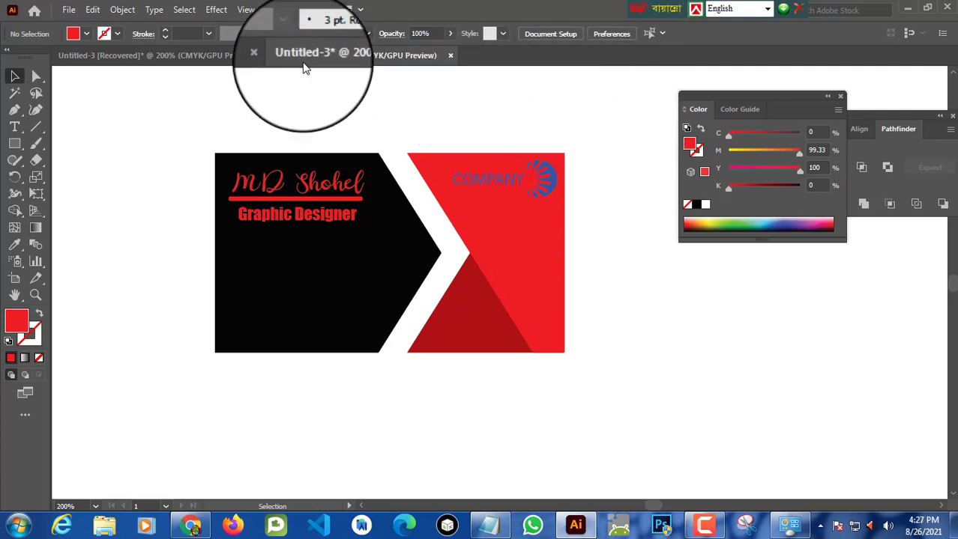
# Step: Open the Symbols panel and load the Mobile symbol library
pyautogui.click(291, 11)
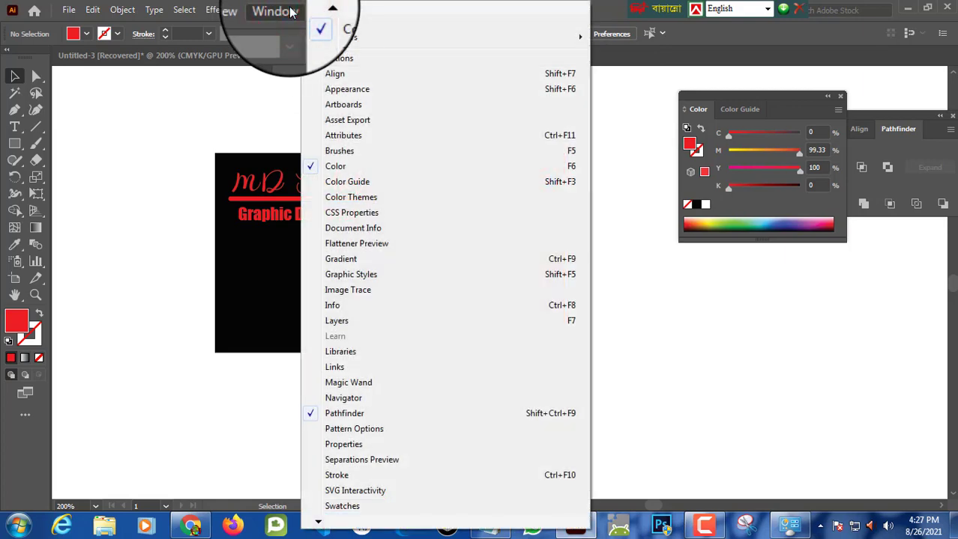
pyautogui.click(378, 153)
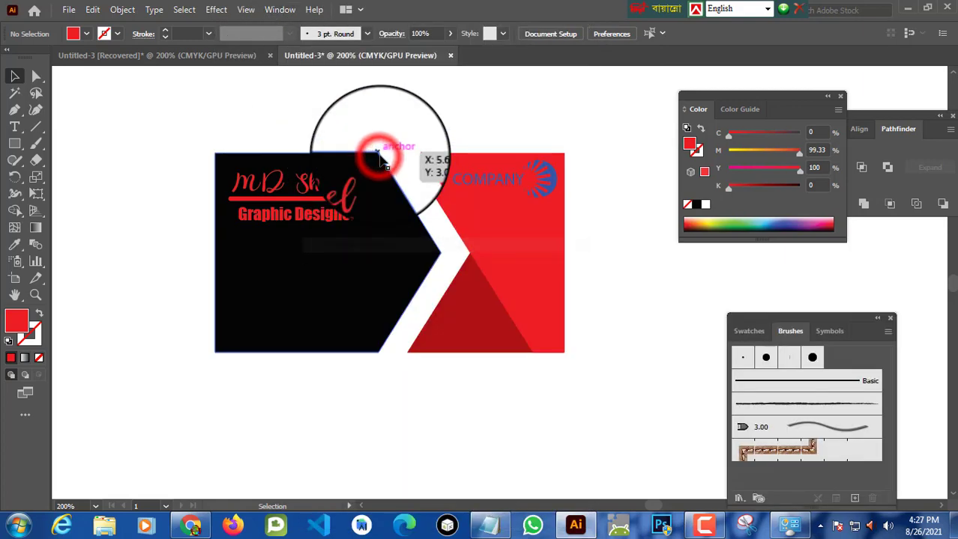
pyautogui.moveTo(834, 322); pyautogui.dragTo(814, 261)
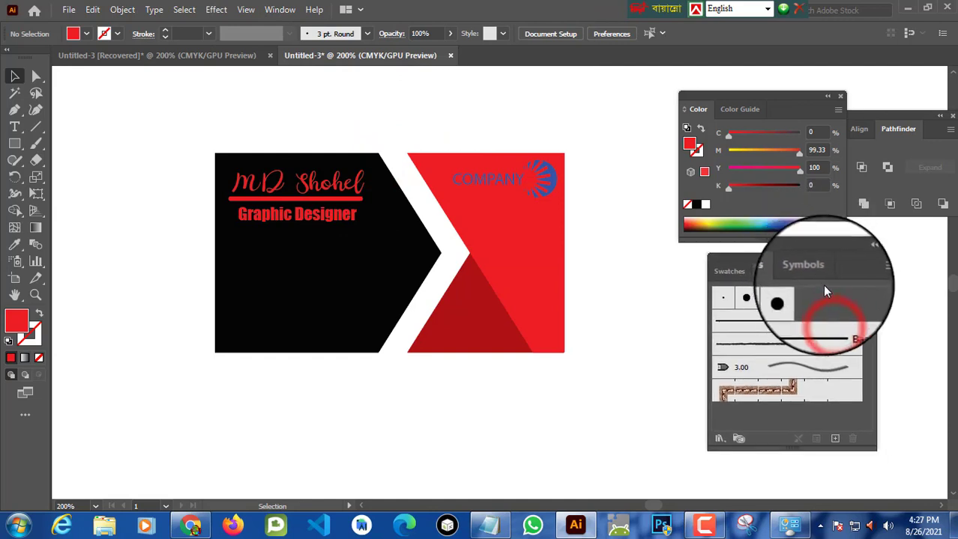
pyautogui.click(810, 272)
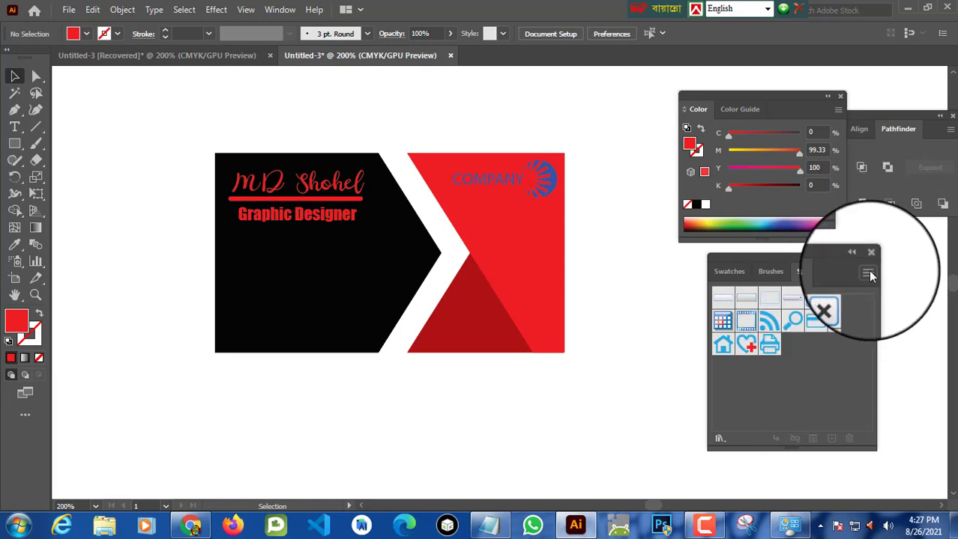
pyautogui.click(869, 274)
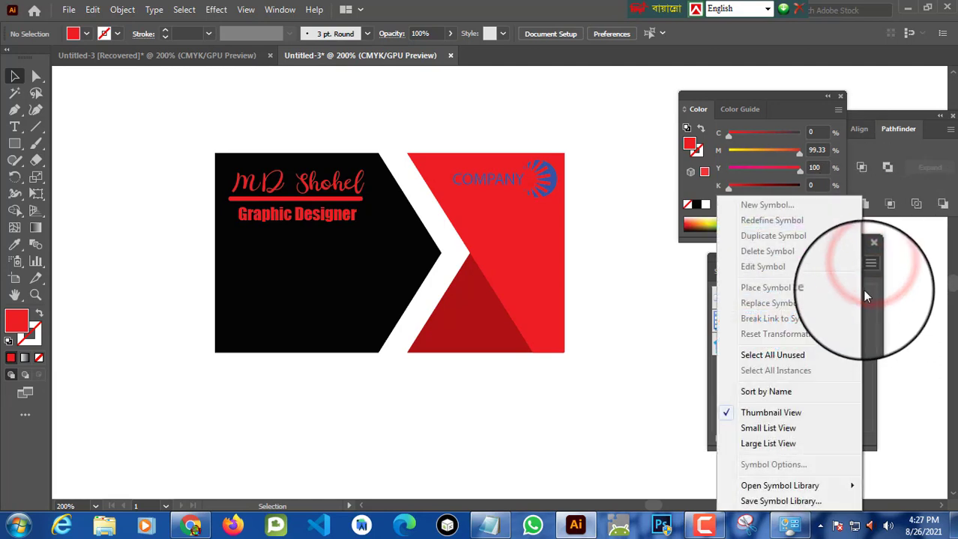
pyautogui.moveTo(812, 491)
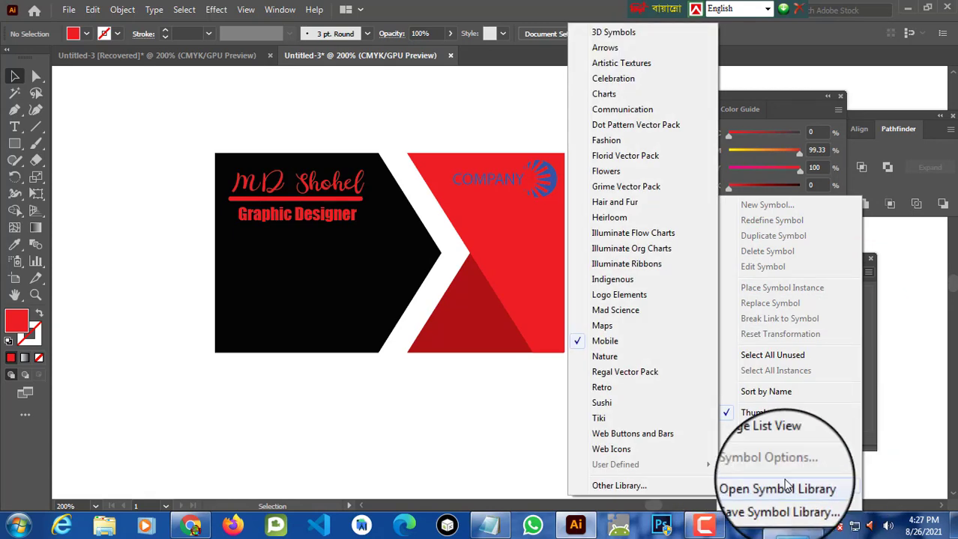
pyautogui.click(613, 343)
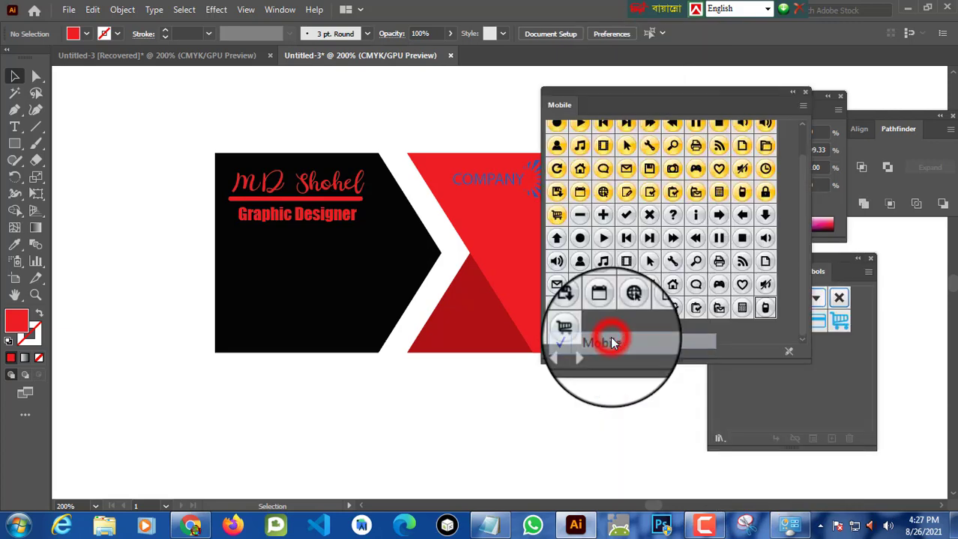
# Step: Place the Phone - Grey symbol from the Mobile library onto the black piece below the job title
pyautogui.moveTo(675, 92)
pyautogui.mouseDown()
pyautogui.moveTo(624, 107)
pyautogui.moveTo(772, 105)
pyautogui.moveTo(750, 101)
pyautogui.moveTo(756, 82)
pyautogui.moveTo(709, 78)
pyautogui.mouseUp()
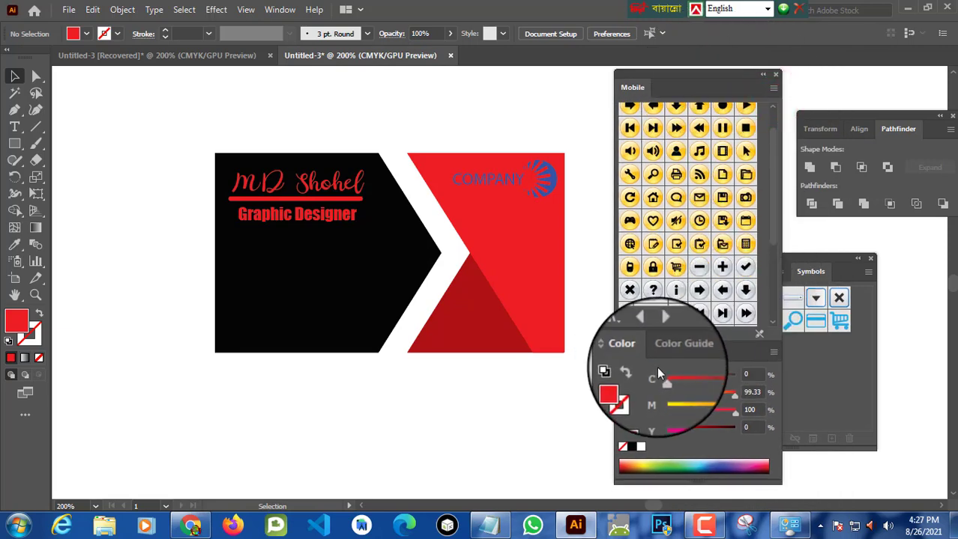
pyautogui.moveTo(637, 357)
pyautogui.mouseDown()
pyautogui.moveTo(743, 359)
pyautogui.moveTo(645, 352)
pyautogui.mouseUp()
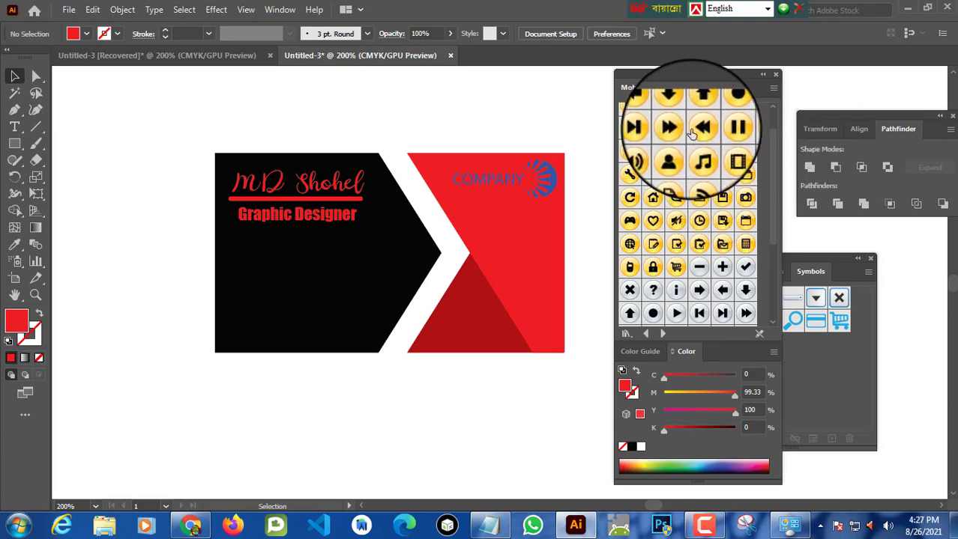
pyautogui.moveTo(775, 171); pyautogui.dragTo(769, 261)
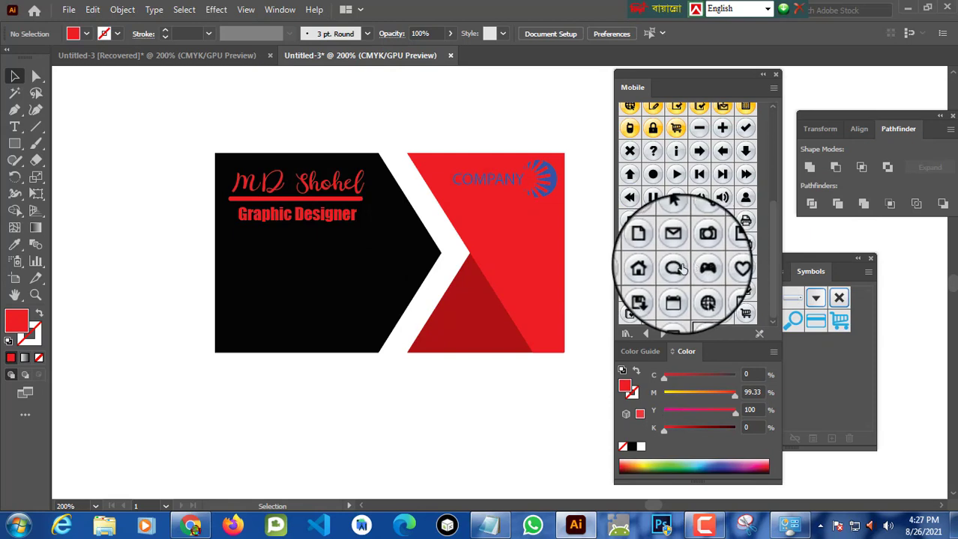
pyautogui.click(697, 315)
pyautogui.moveTo(700, 318); pyautogui.dragTo(266, 264)
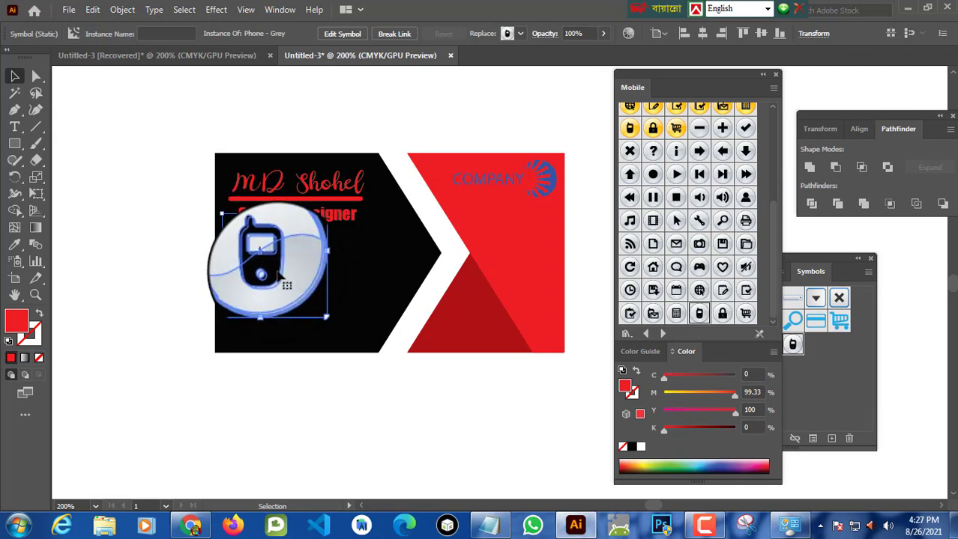
# Step: Open the Properties panel, resize the phone symbol to 0.2 x 0.2 in, and move it under the job title at the left
pyautogui.click(279, 10)
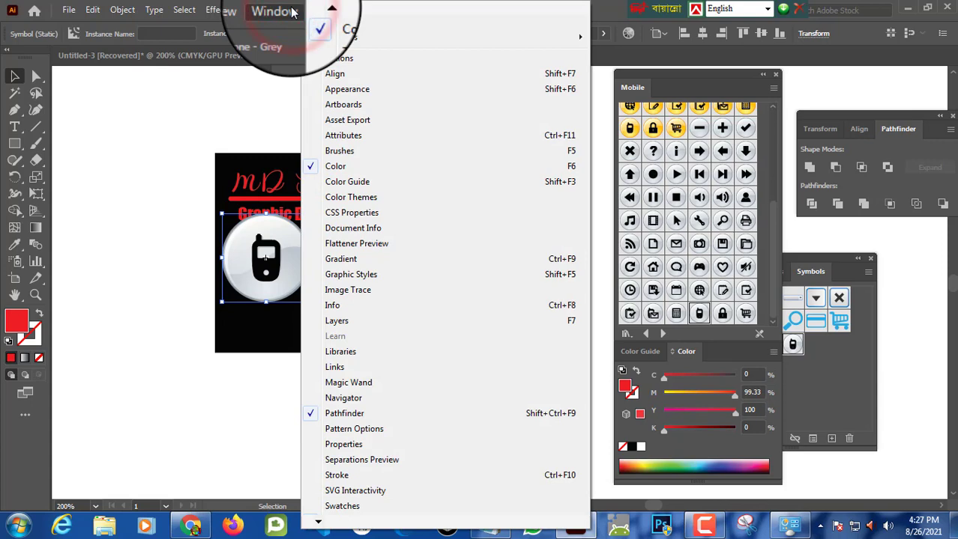
pyautogui.click(343, 444)
pyautogui.moveTo(841, 94); pyautogui.dragTo(583, 65)
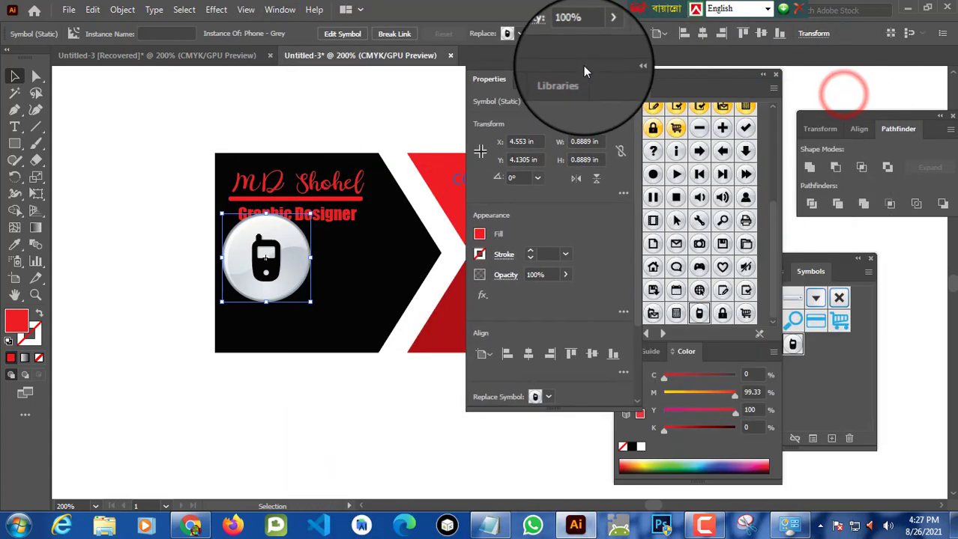
pyautogui.click(591, 142)
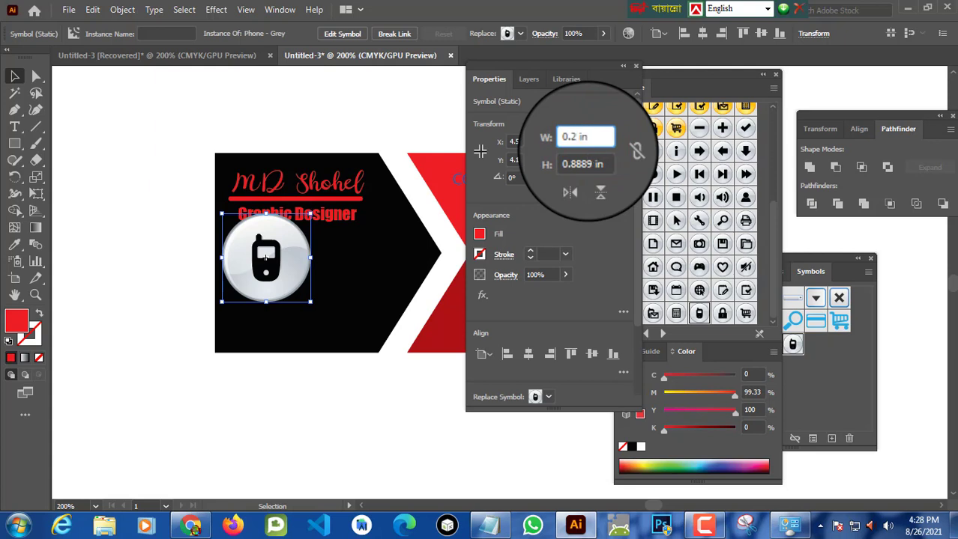
pyautogui.write('0.2')
pyautogui.click(588, 167)
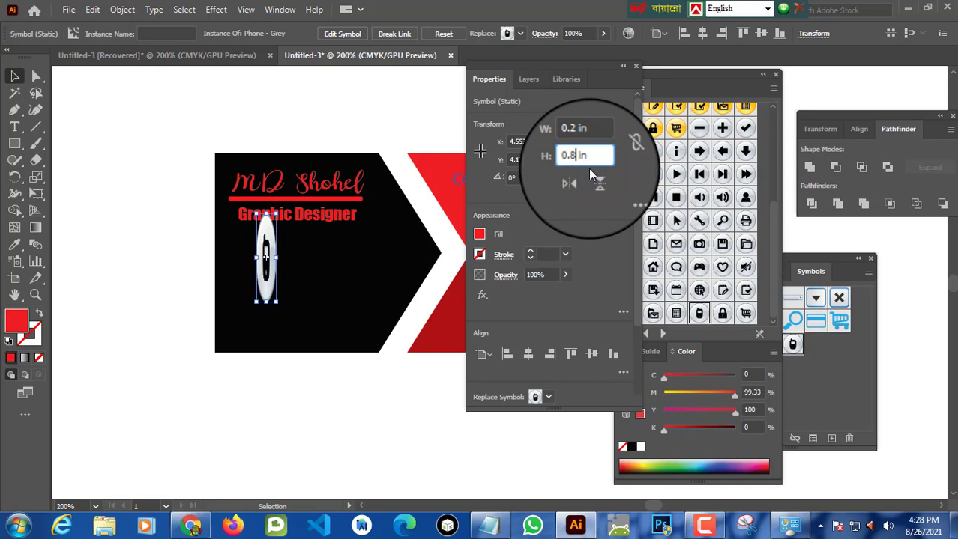
pyautogui.write('0.2')
pyautogui.click(598, 220)
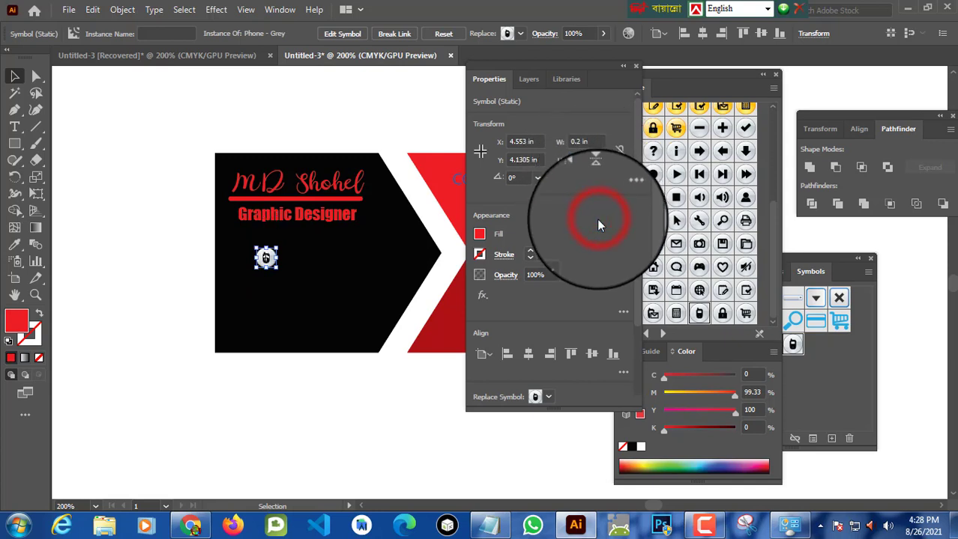
pyautogui.moveTo(568, 66); pyautogui.dragTo(881, 60)
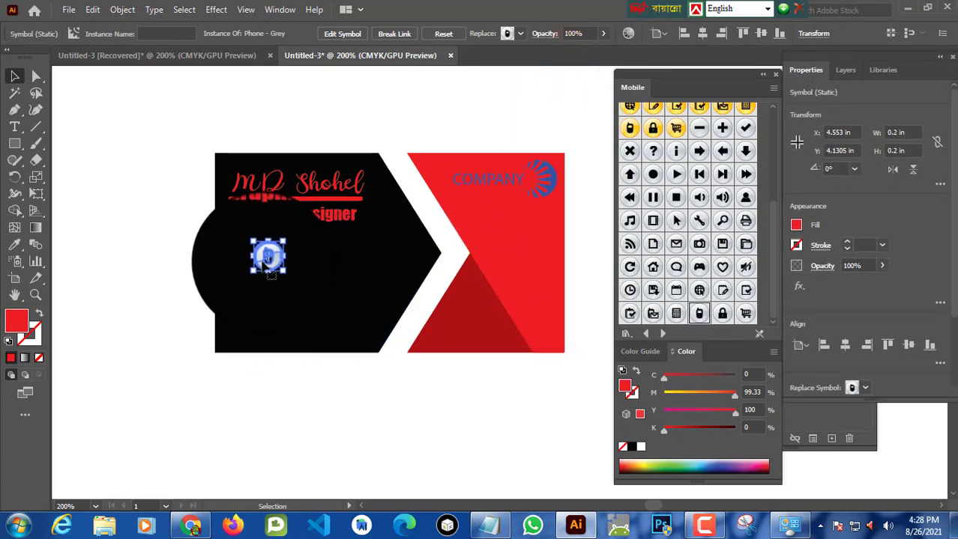
pyautogui.moveTo(268, 257); pyautogui.dragTo(248, 255)
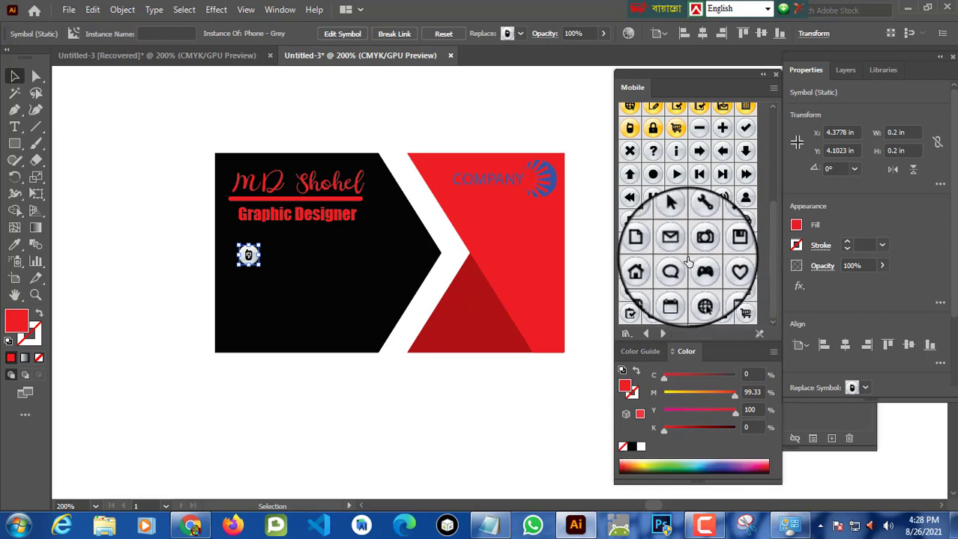
# Step: Place the Email - Grey symbol, resize it to 0.2 x 0.2 in, and position it below the phone icon
pyautogui.moveTo(676, 244); pyautogui.dragTo(339, 285)
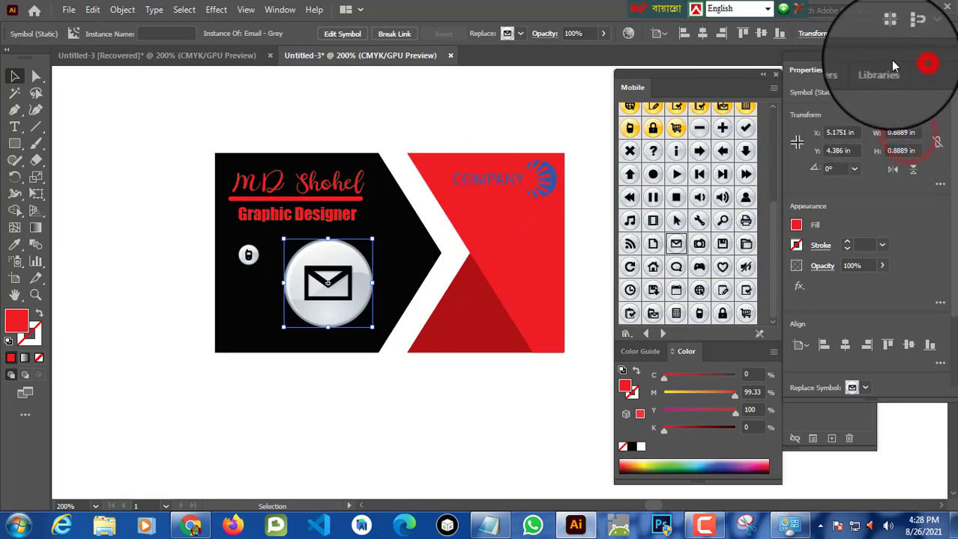
pyautogui.moveTo(918, 59); pyautogui.dragTo(746, 75)
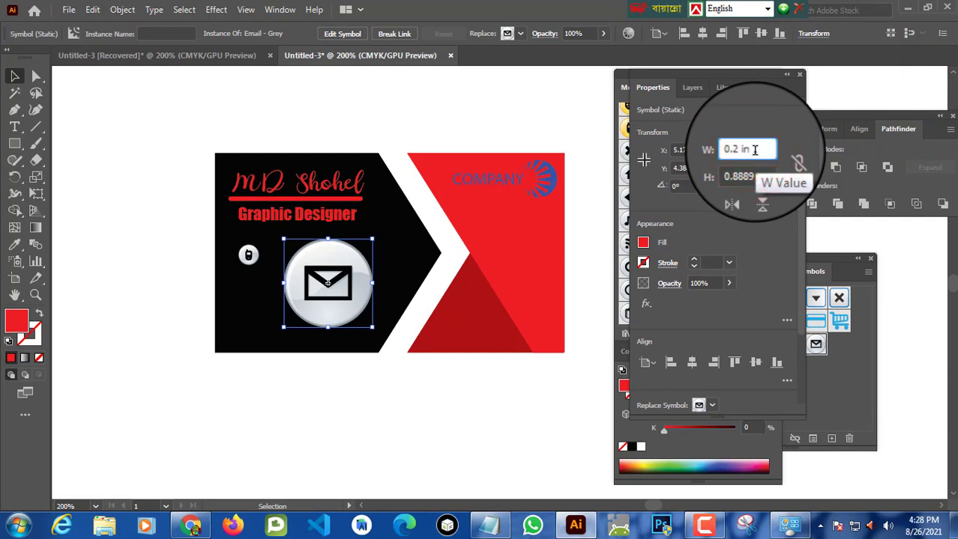
pyautogui.click(753, 172)
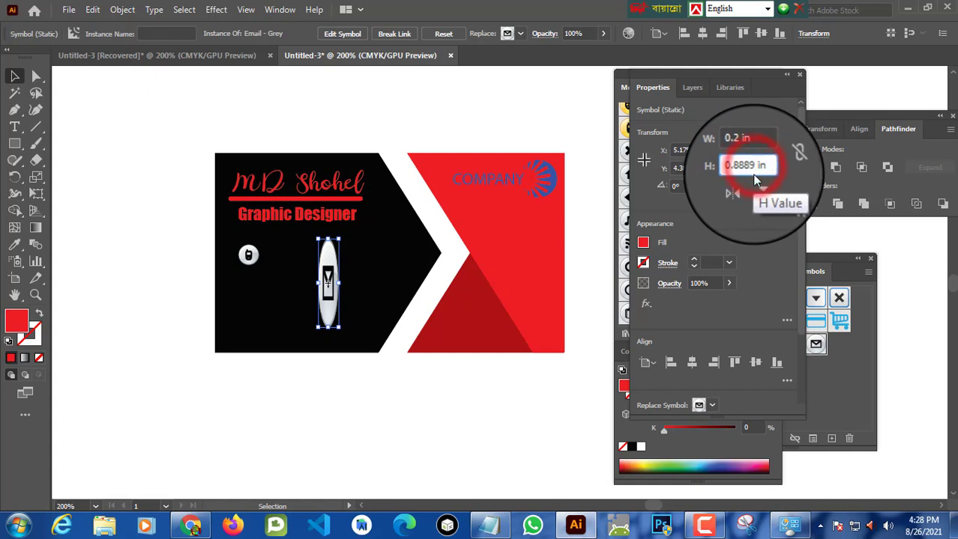
pyautogui.click(751, 174)
pyautogui.press('BackSpace')
pyautogui.press('BackSpace')
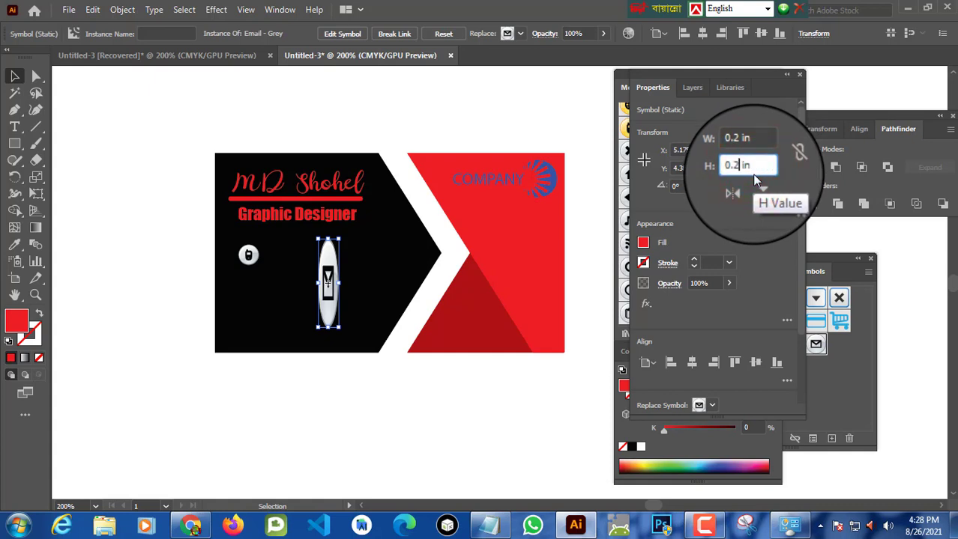
pyautogui.click(753, 234)
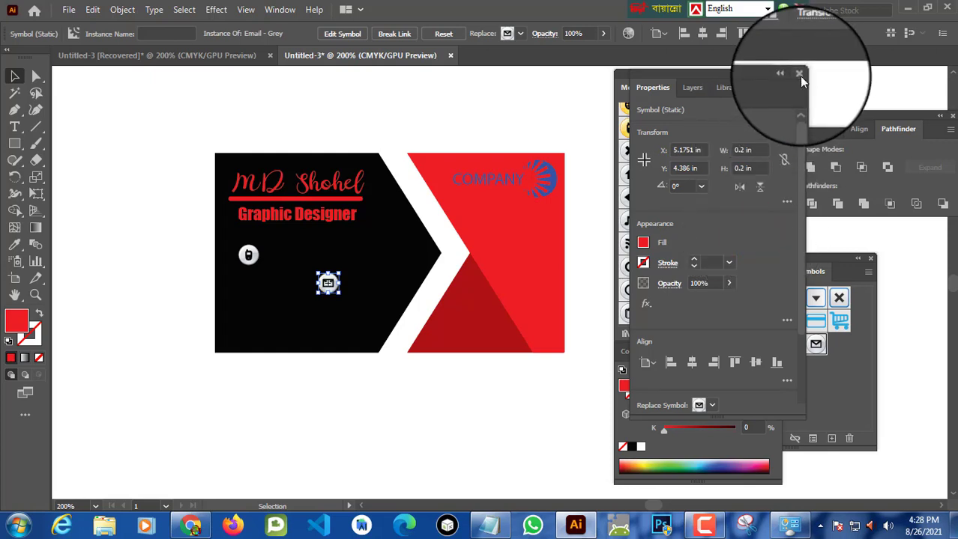
pyautogui.moveTo(318, 291); pyautogui.dragTo(247, 281)
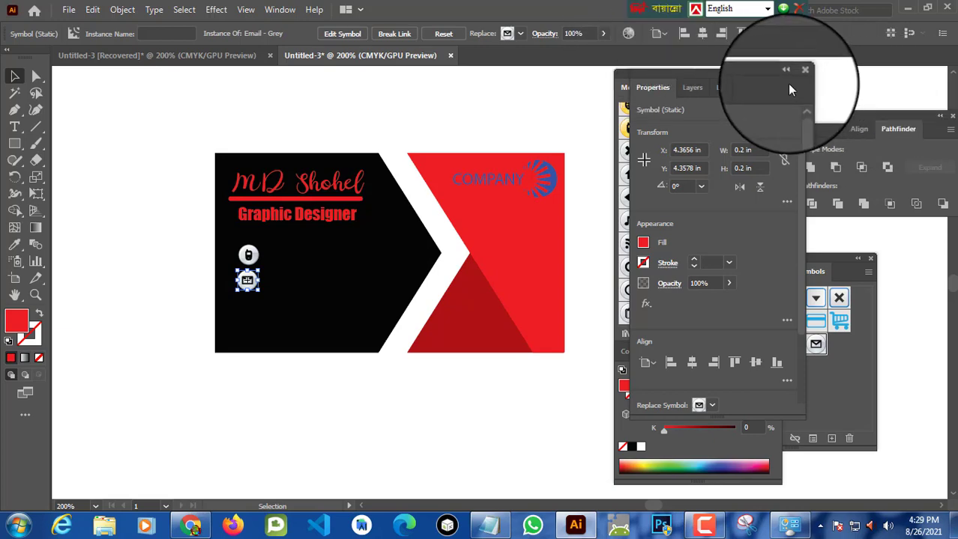
# Step: Place the Go to Web - Grey symbol on the black piece and resize it to 0.2 x 0.2 in
pyautogui.moveTo(783, 76); pyautogui.dragTo(956, 74)
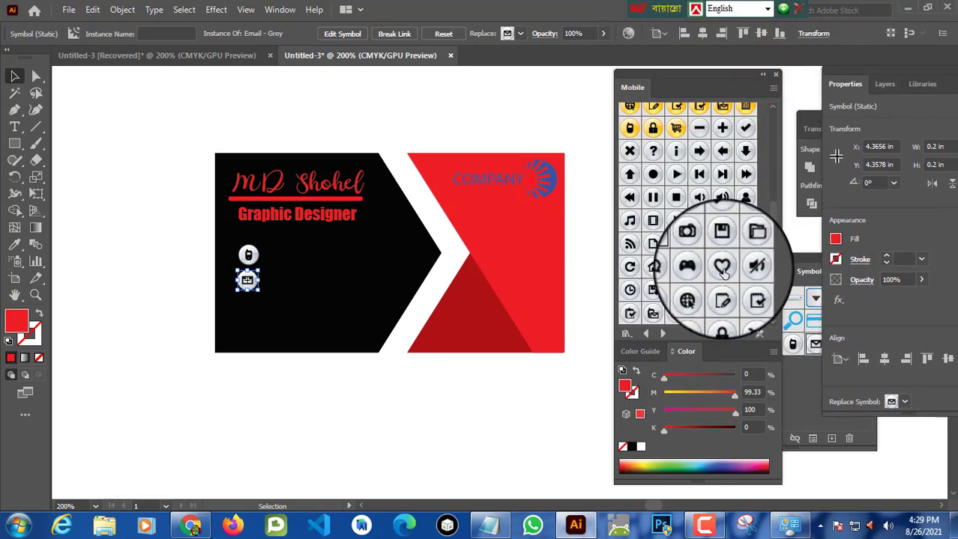
pyautogui.moveTo(698, 292); pyautogui.dragTo(307, 269)
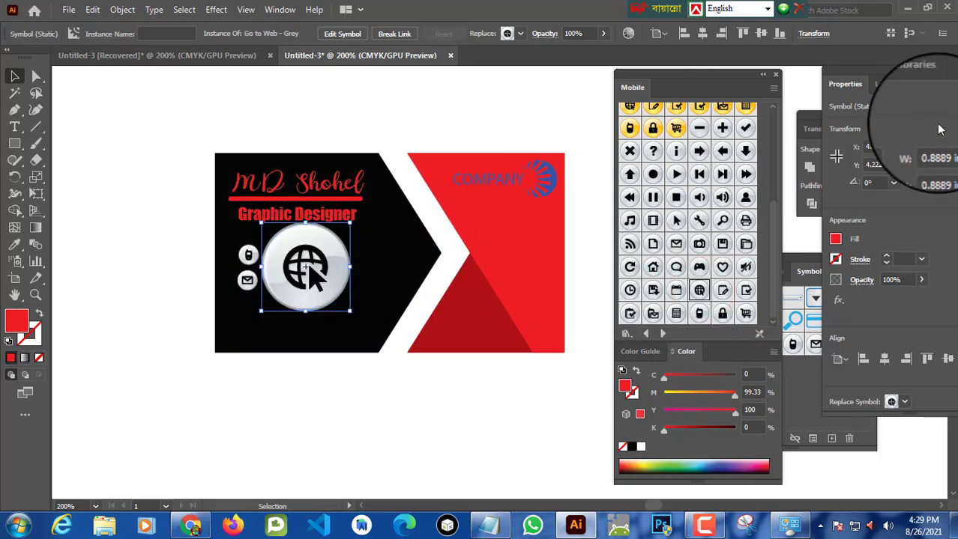
pyautogui.moveTo(921, 66); pyautogui.dragTo(849, 58)
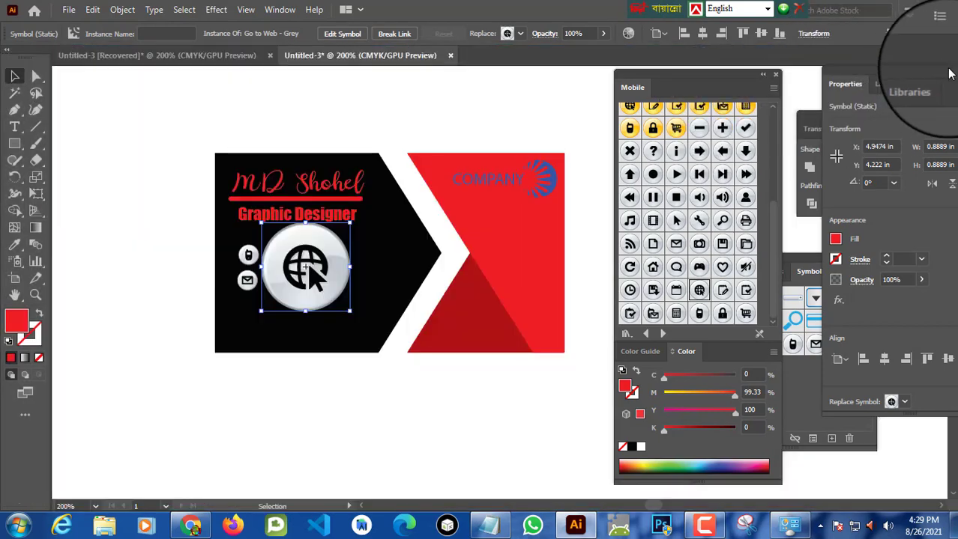
pyautogui.moveTo(945, 87); pyautogui.dragTo(785, 71)
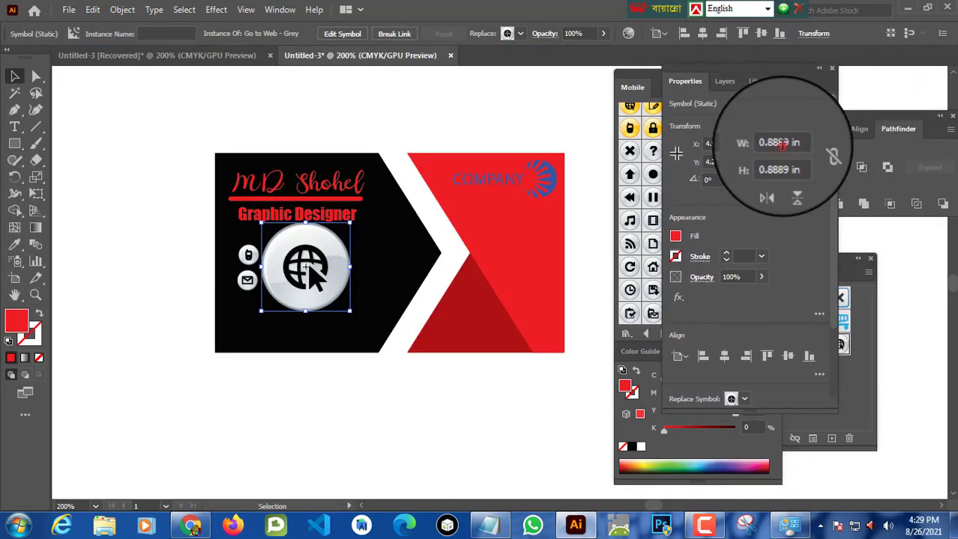
pyautogui.click(787, 144)
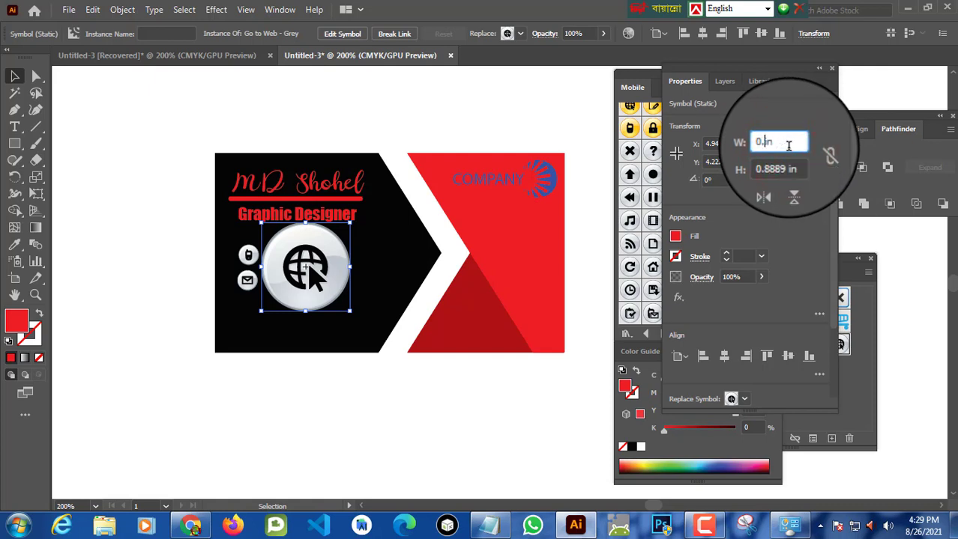
pyautogui.write('0.2')
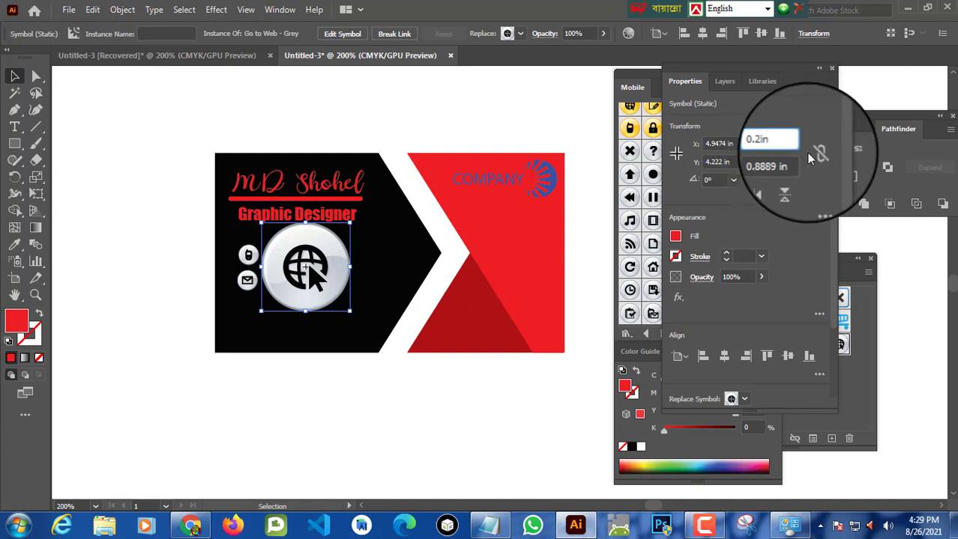
pyautogui.click(788, 173)
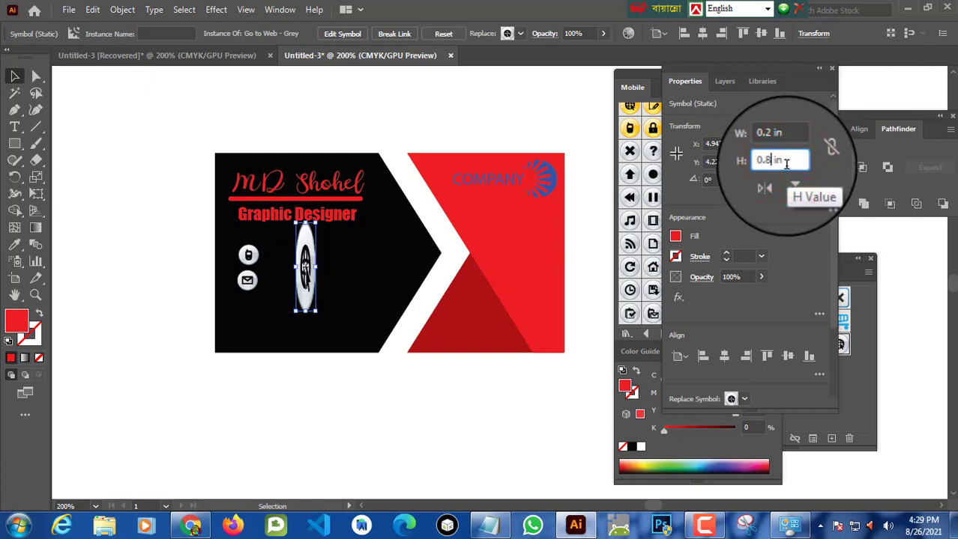
pyautogui.write('0.2')
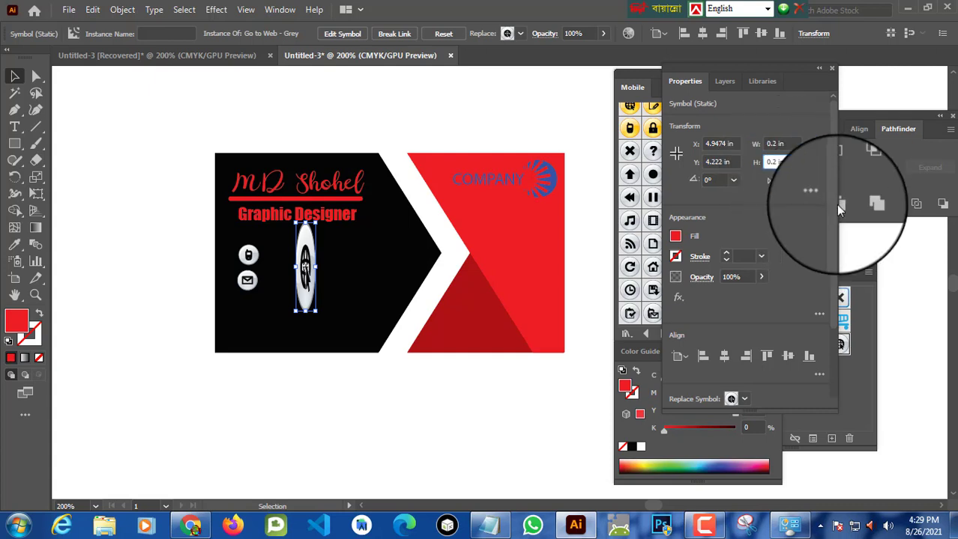
pyautogui.click(908, 88)
# Step: Move the web icon into line below the email icon
pyautogui.click(304, 267)
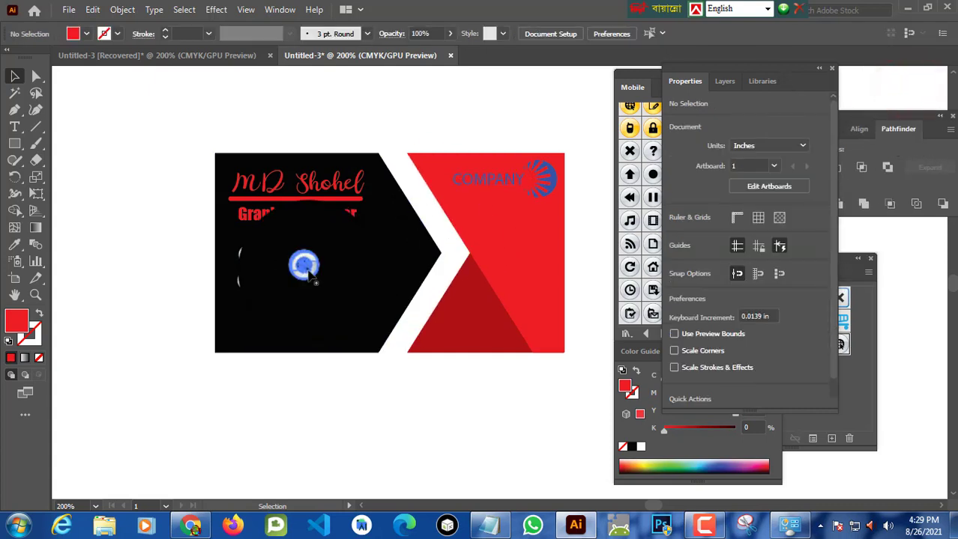
pyautogui.moveTo(305, 275); pyautogui.dragTo(248, 309)
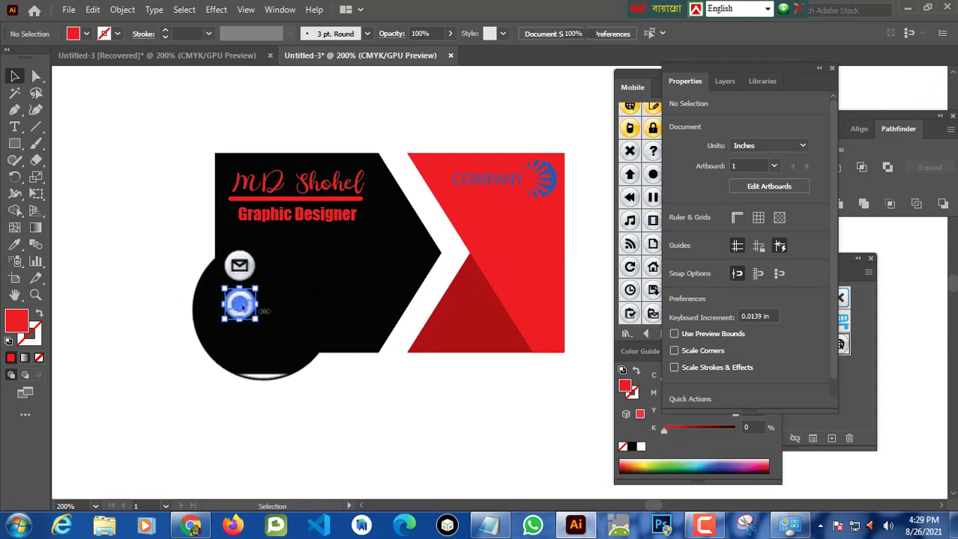
pyautogui.click(391, 103)
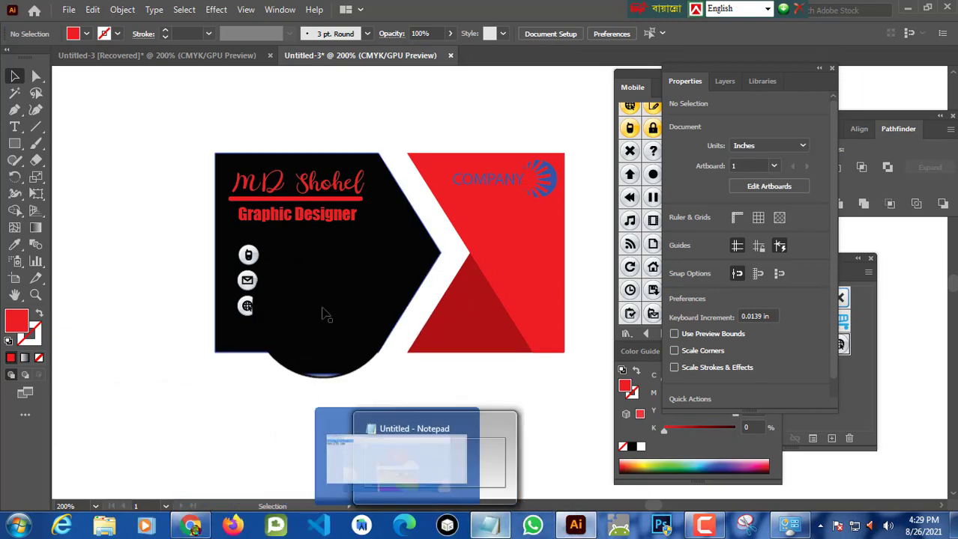
# Step: Create a white Impact 12 pt text line beside the phone icon and type the phone number
pyautogui.click(14, 127)
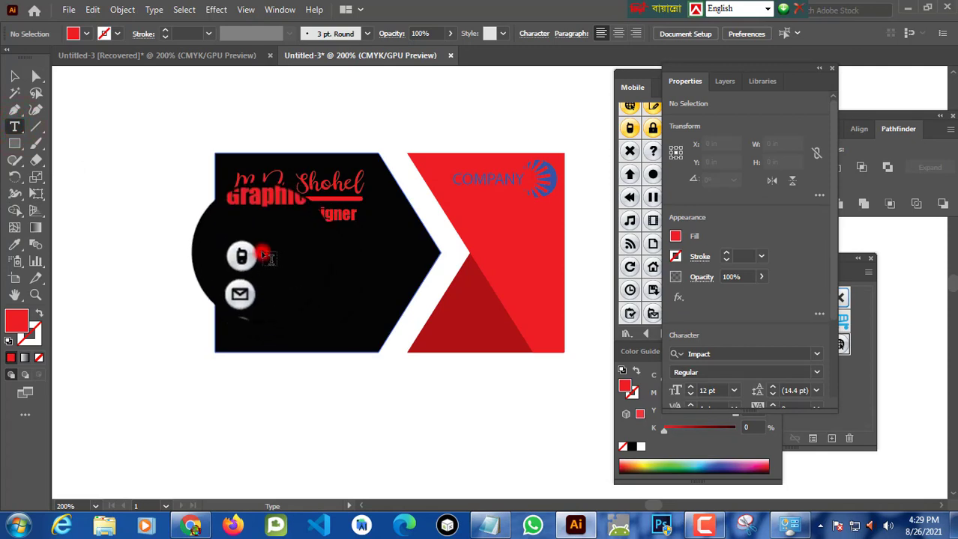
pyautogui.click(257, 255)
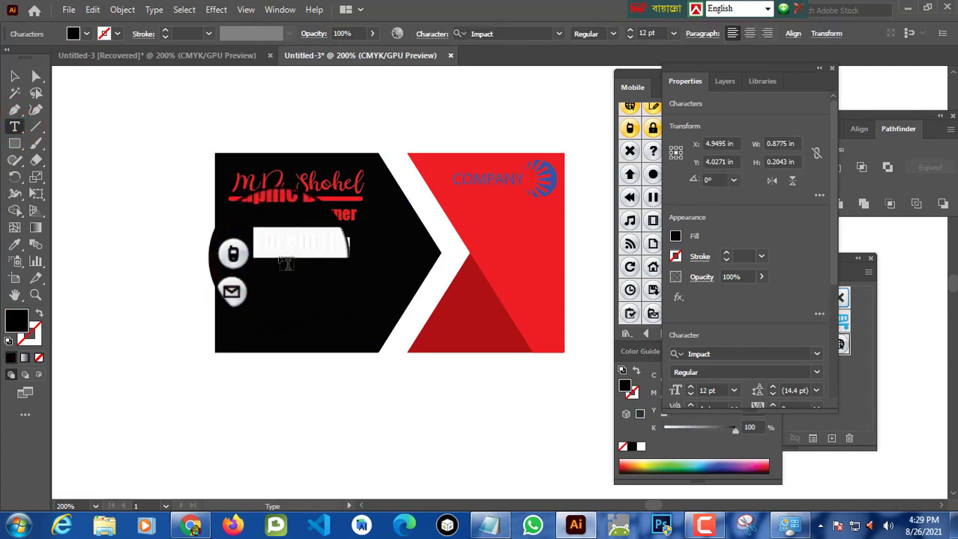
pyautogui.press('BackSpace')
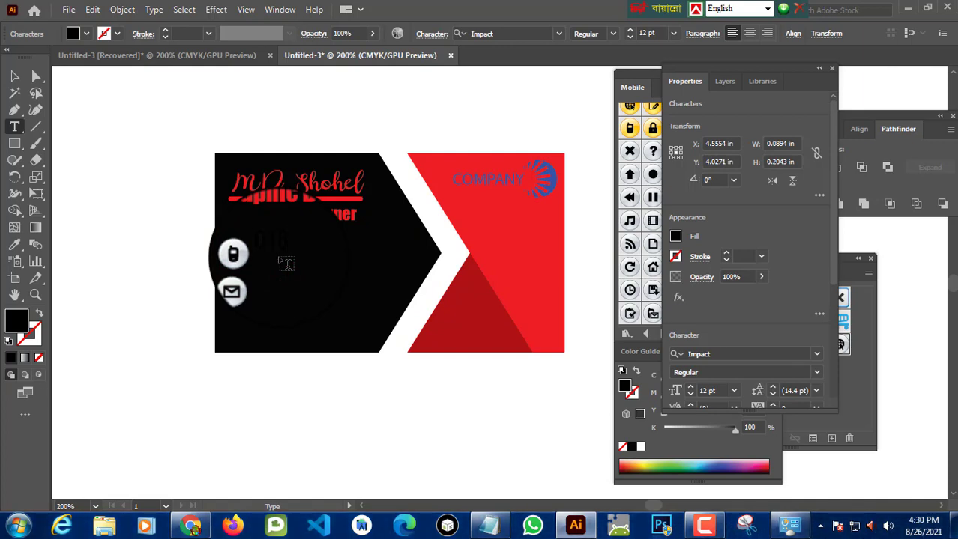
pyautogui.press('BackSpace')
pyautogui.click(82, 29)
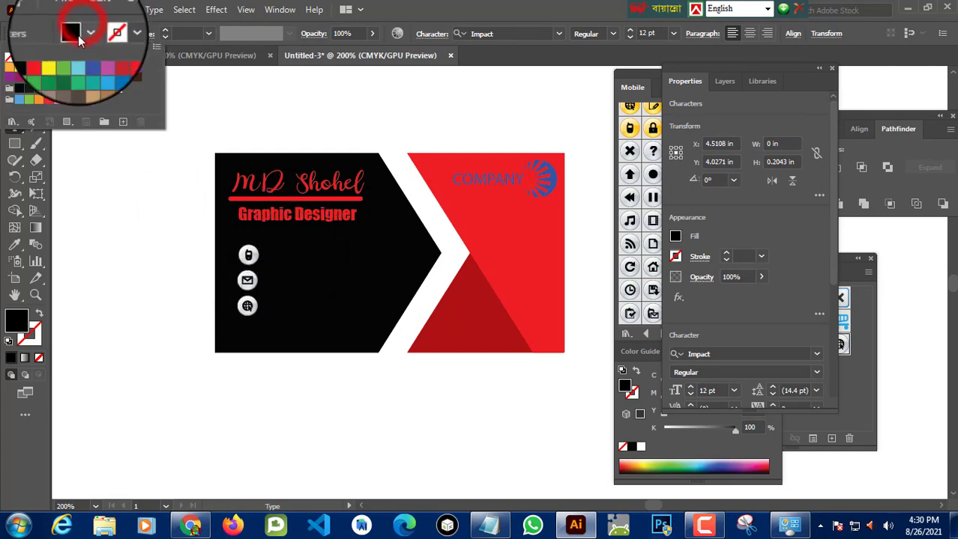
pyautogui.click(30, 57)
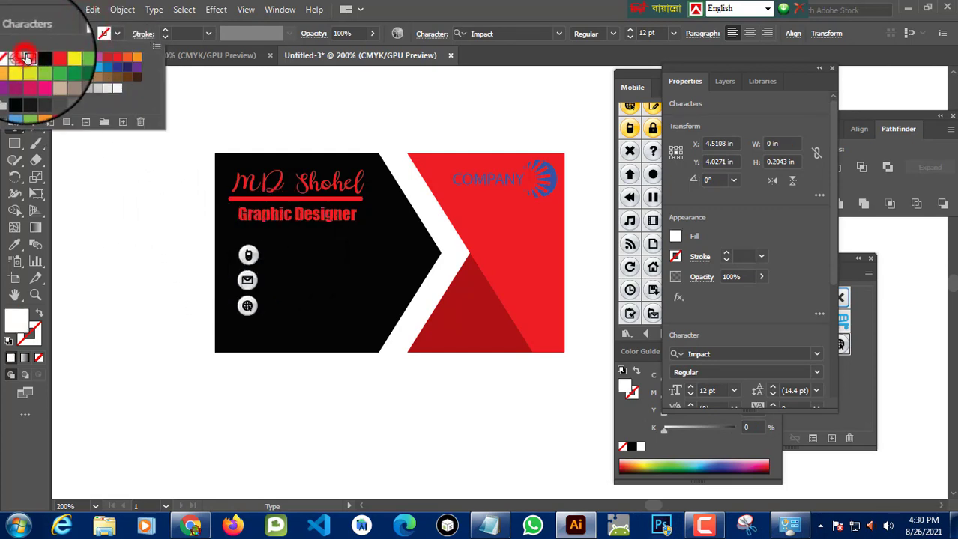
pyautogui.click(269, 252)
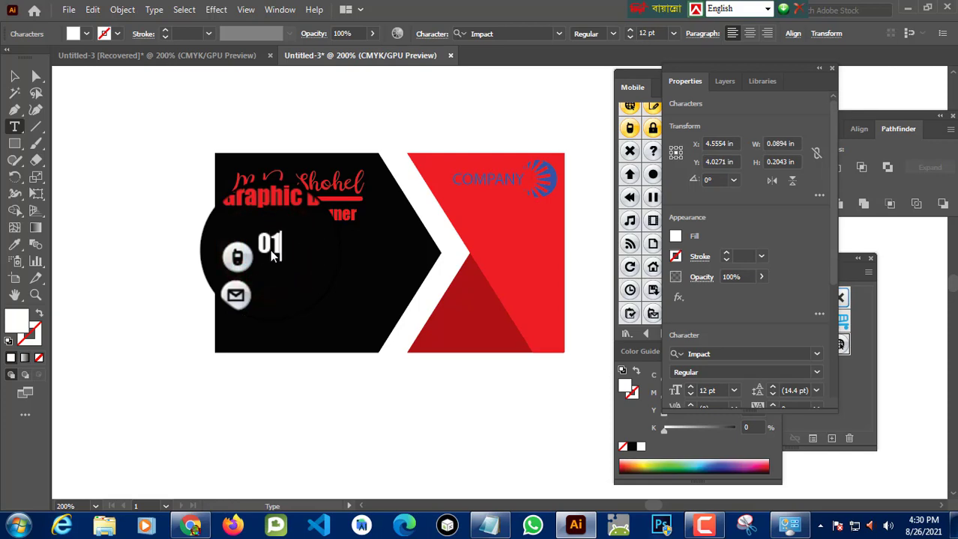
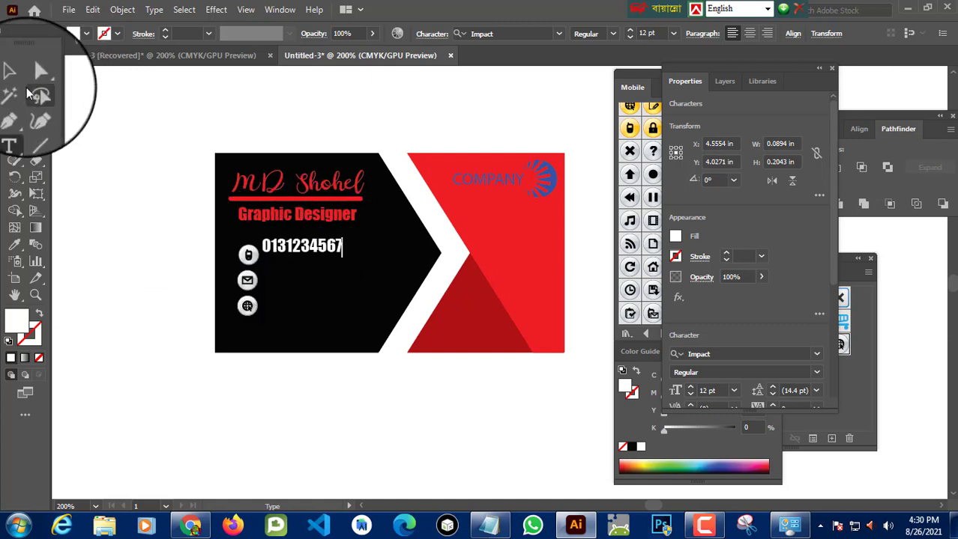
# Step: Position the phone number text level with the phone icon
pyautogui.click(14, 75)
pyautogui.click(318, 243)
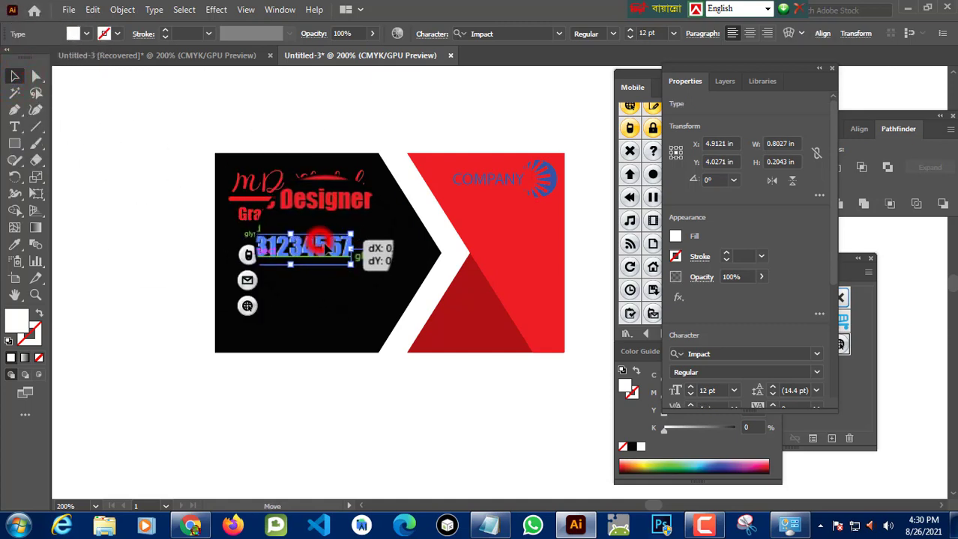
pyautogui.moveTo(318, 244); pyautogui.dragTo(323, 256)
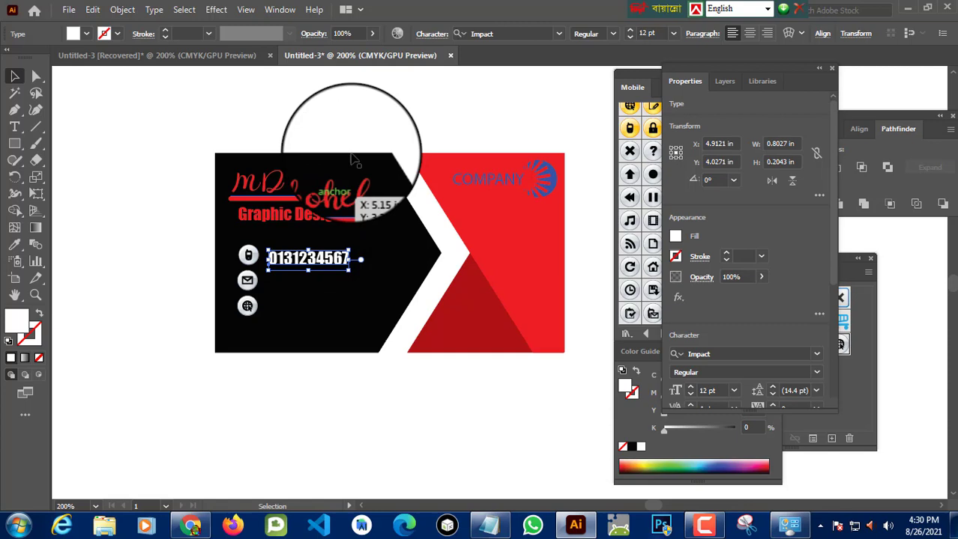
pyautogui.click(375, 100)
pyautogui.click(301, 255)
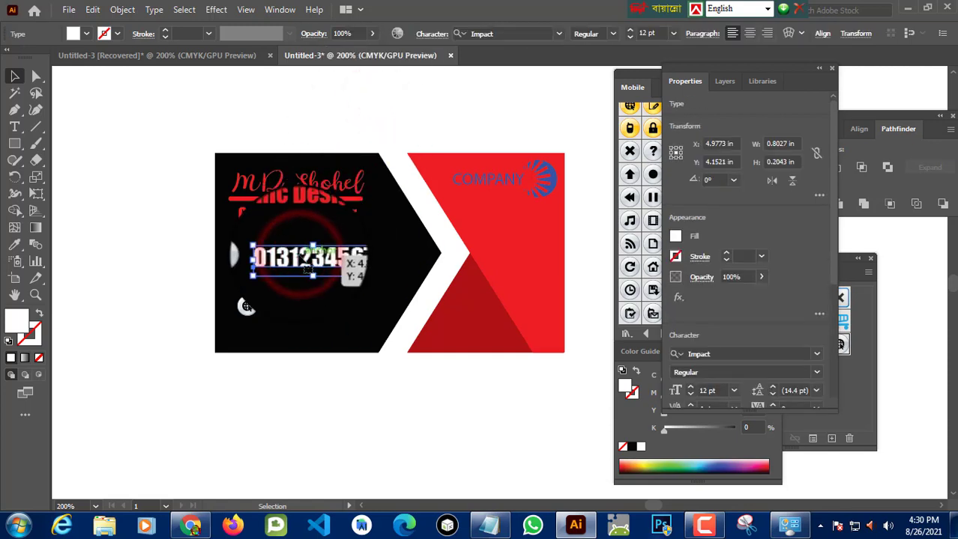
pyautogui.press('Up')
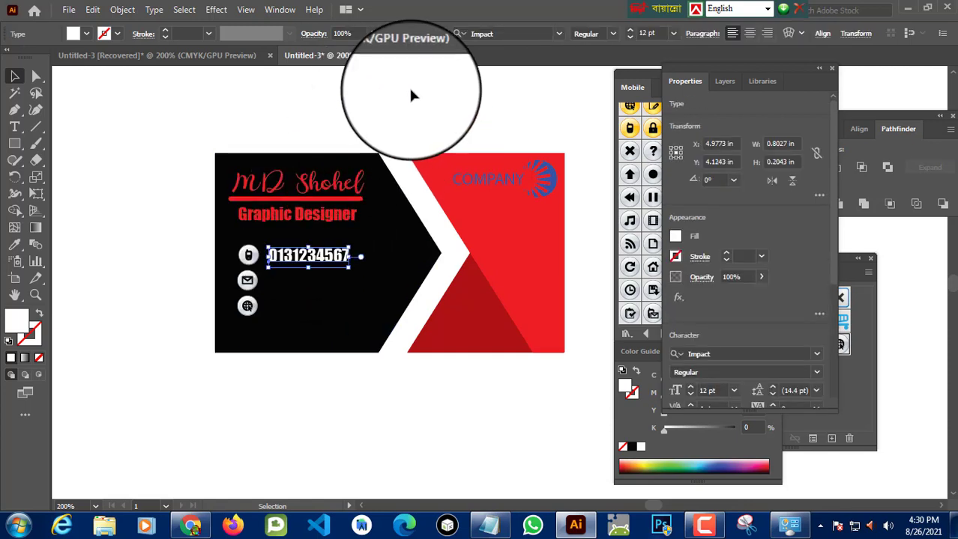
# Step: Set the phone number text to 10 pt and shift it slightly closer to the phone icon
pyautogui.click(409, 86)
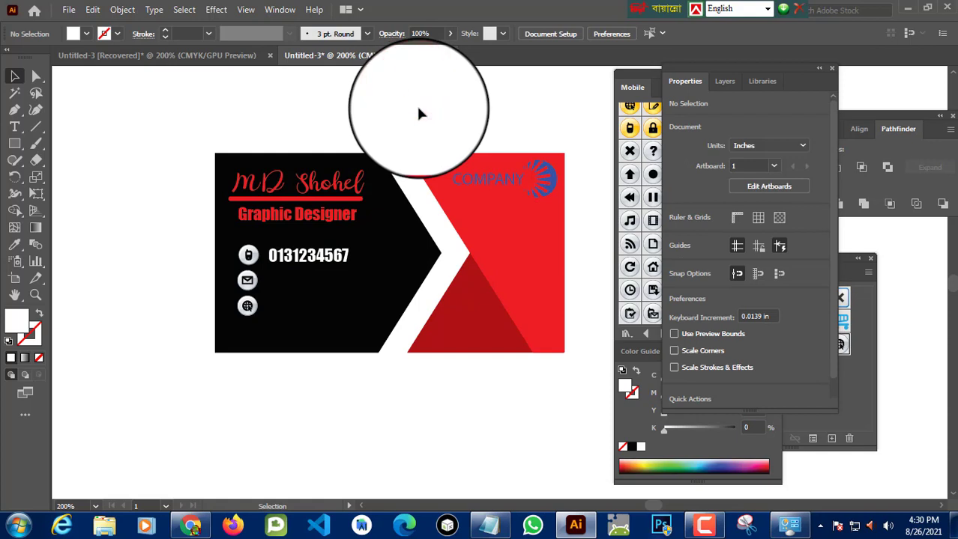
pyautogui.click(303, 257)
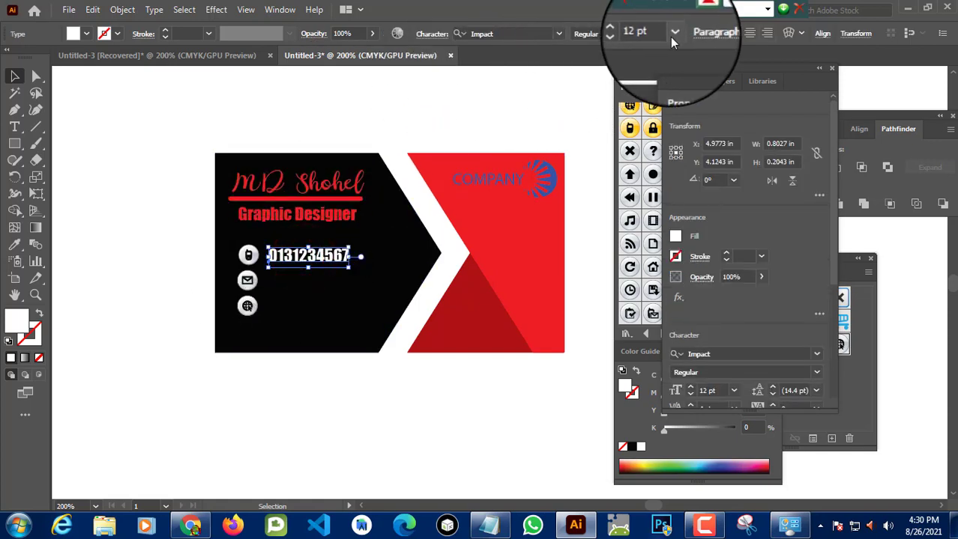
pyautogui.click(672, 35)
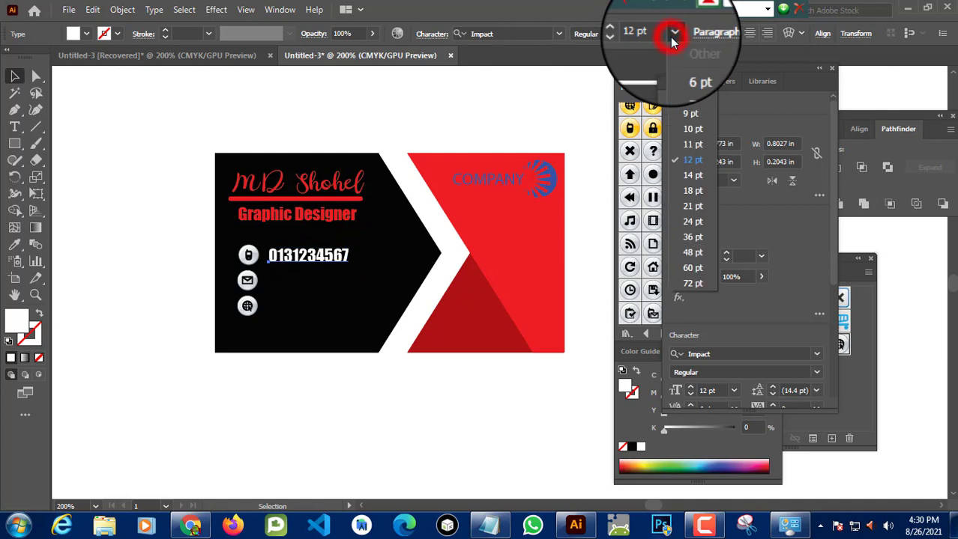
pyautogui.click(690, 129)
pyautogui.moveTo(315, 257); pyautogui.dragTo(292, 258)
pyautogui.click(360, 92)
pyautogui.click(453, 104)
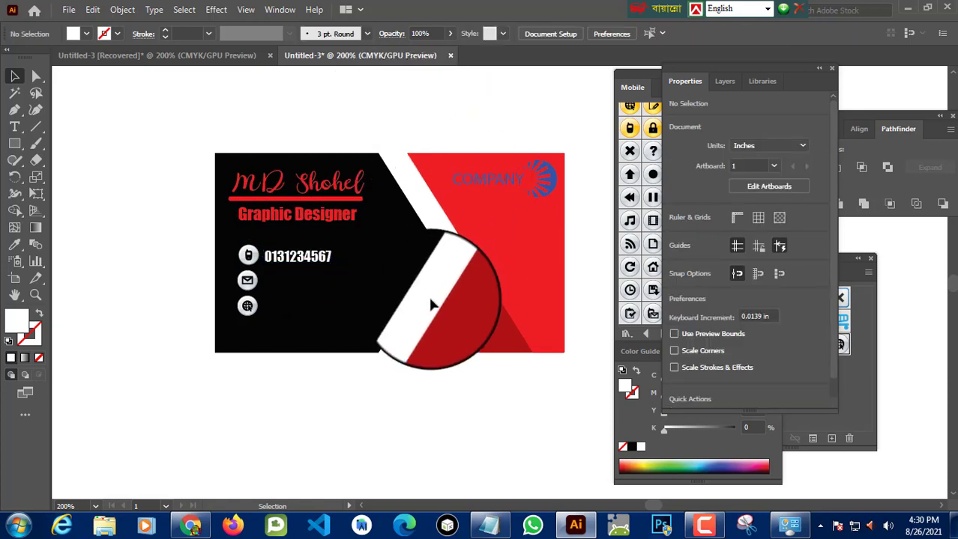
# Step: Create a white Impact 10 pt text line beside the email icon and enter the email address
pyautogui.click(15, 122)
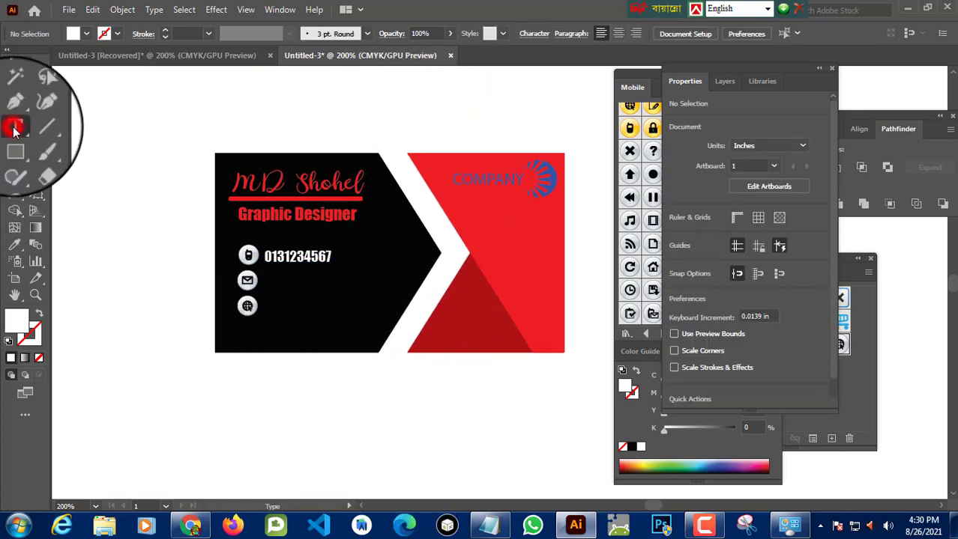
pyautogui.click(266, 281)
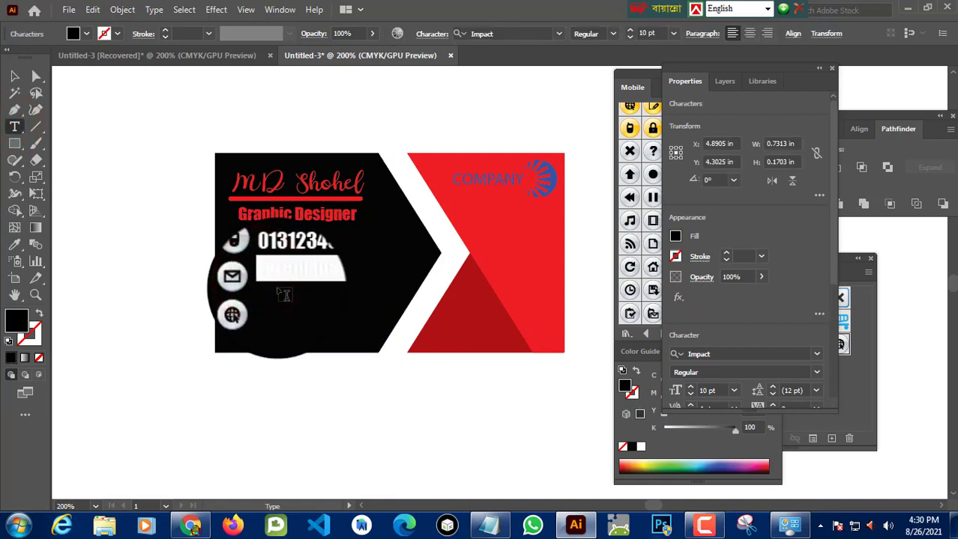
pyautogui.click(86, 34)
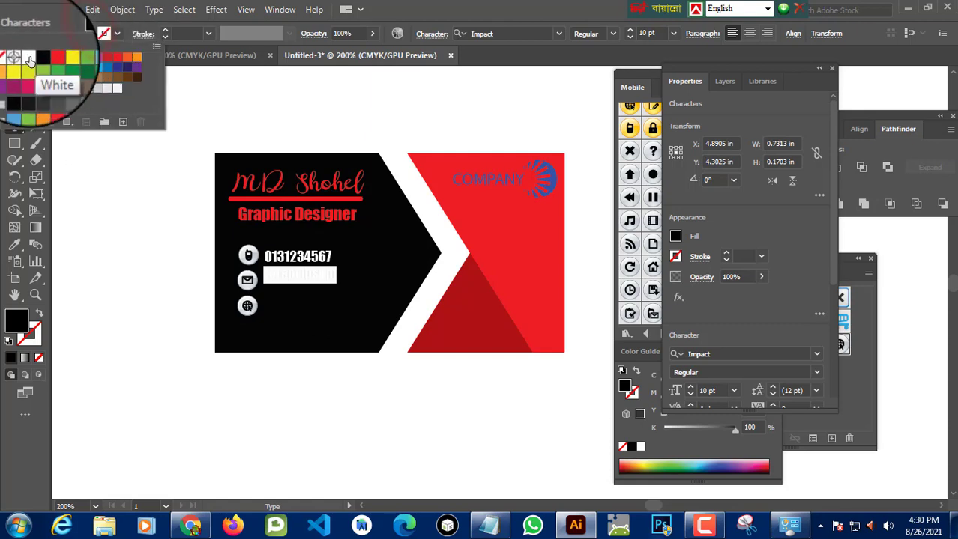
pyautogui.click(29, 58)
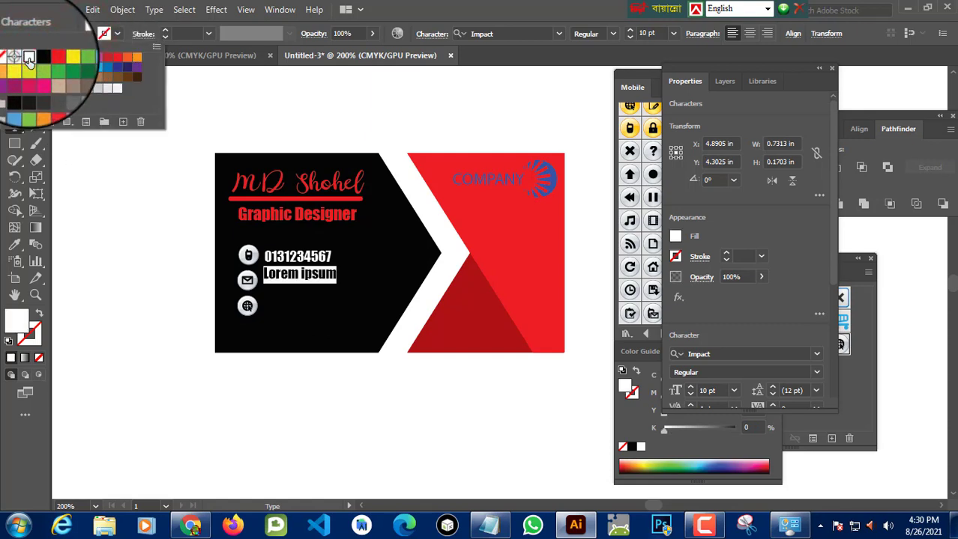
pyautogui.click(300, 278)
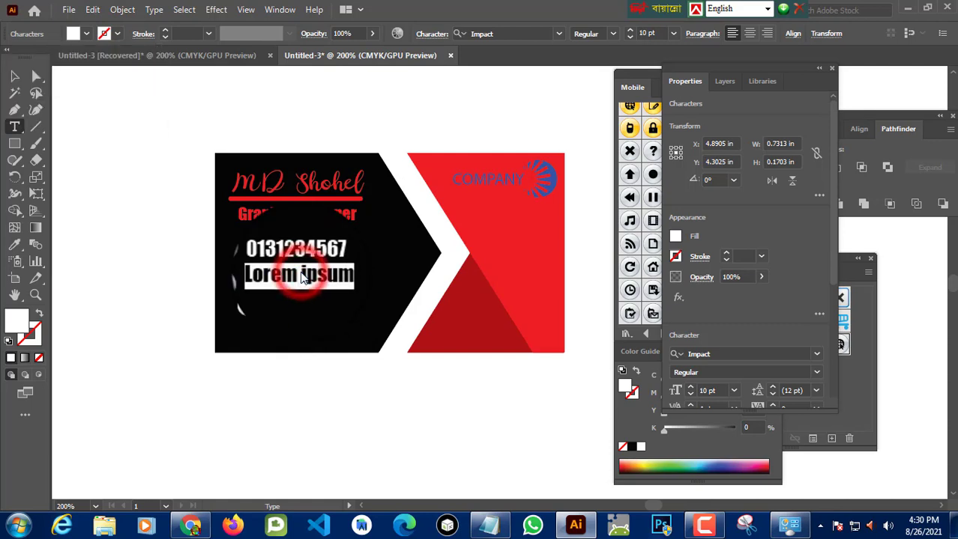
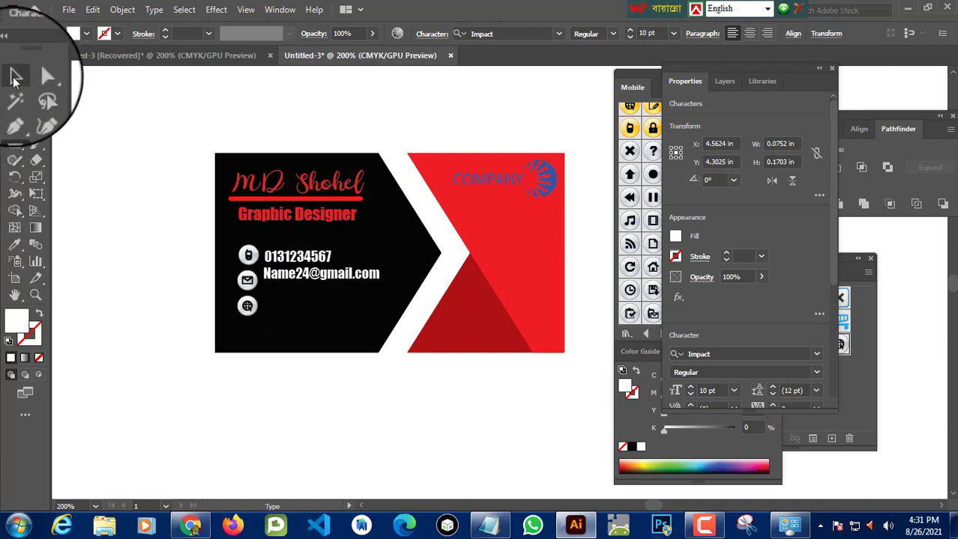
# Step: Move the email text so it sits level with the email icon
pyautogui.click(15, 78)
pyautogui.moveTo(329, 274); pyautogui.dragTo(340, 290)
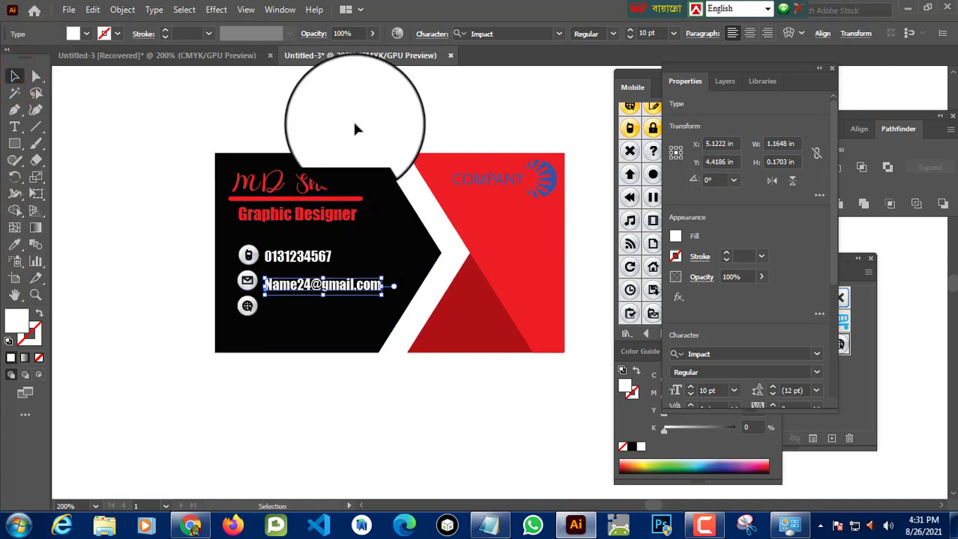
pyautogui.click(365, 103)
pyautogui.click(337, 288)
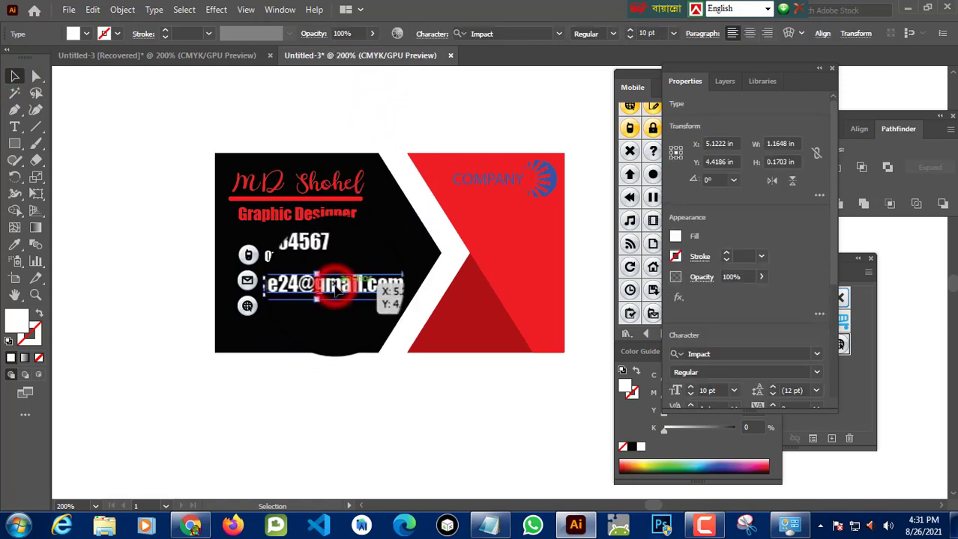
pyautogui.press('Up')
pyautogui.press('Up')
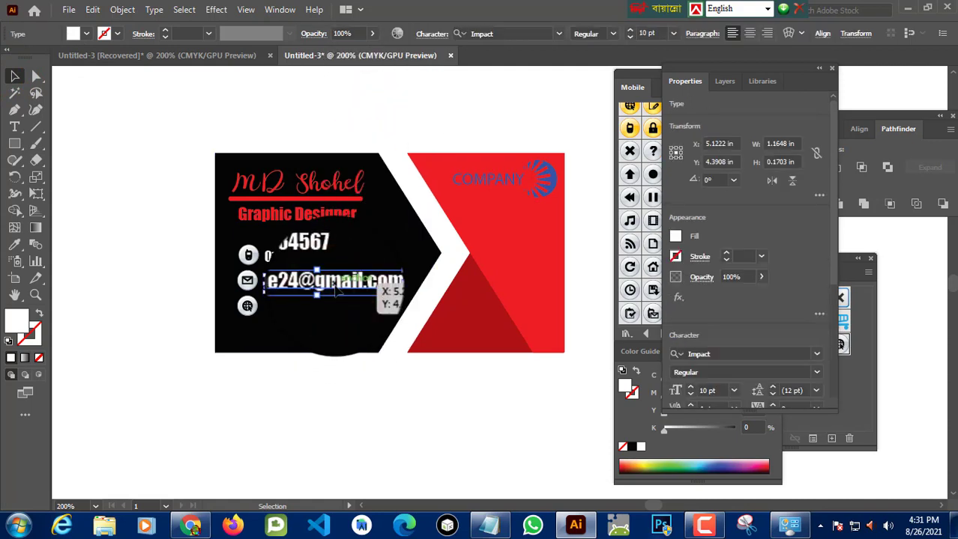
pyautogui.click(388, 116)
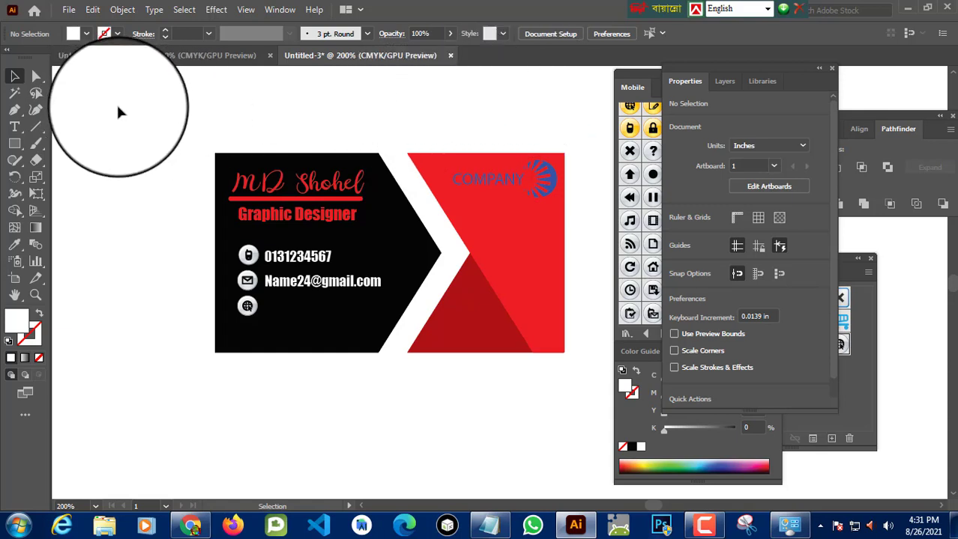
pyautogui.click(15, 129)
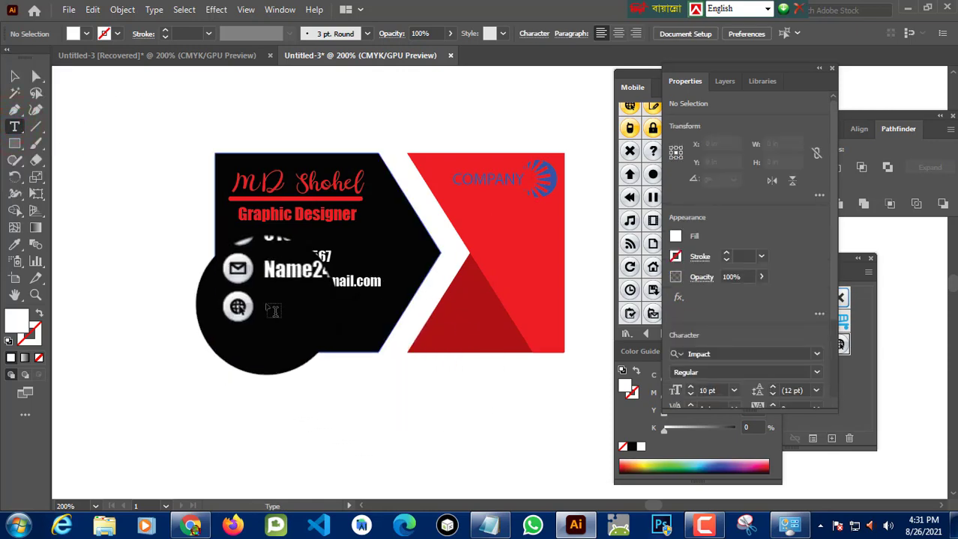
pyautogui.click(272, 311)
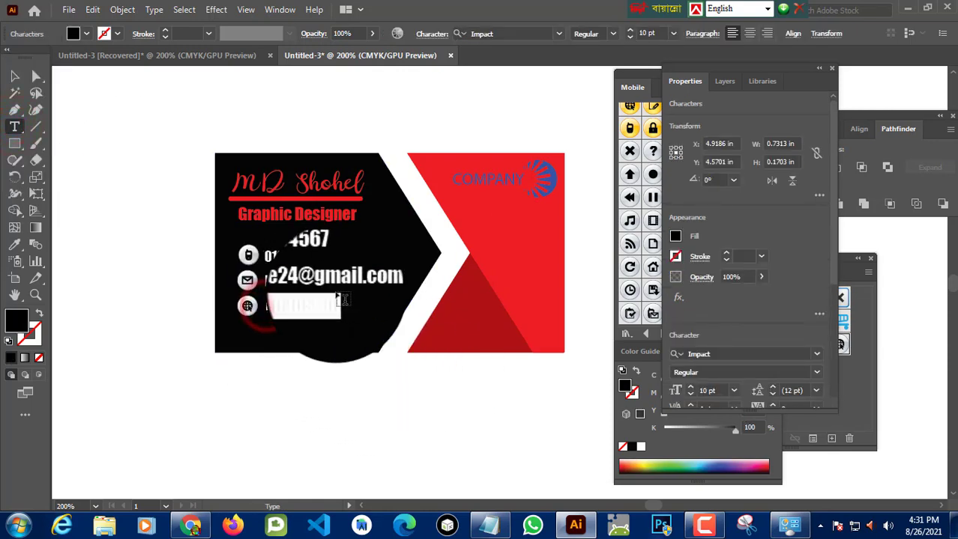
pyautogui.press('BackSpace')
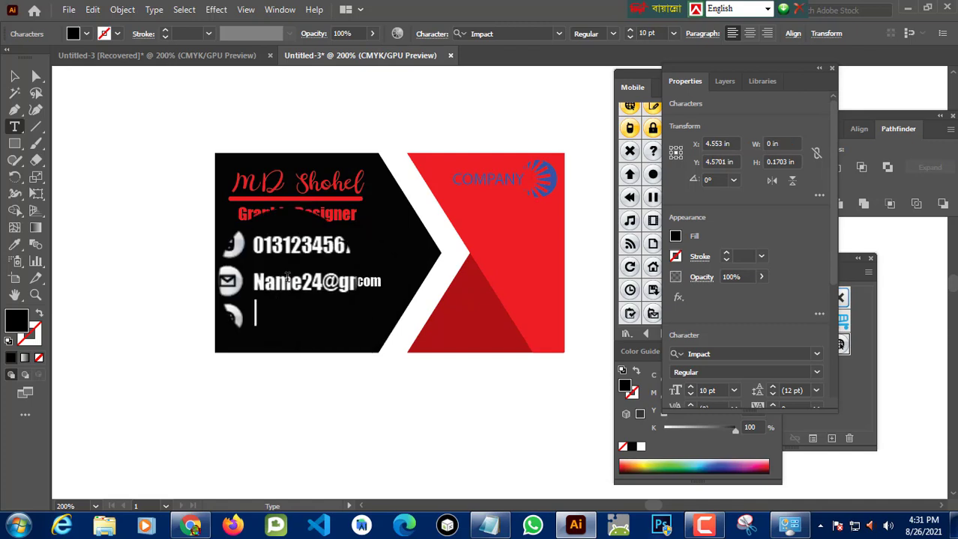
pyautogui.click(86, 34)
pyautogui.click(18, 60)
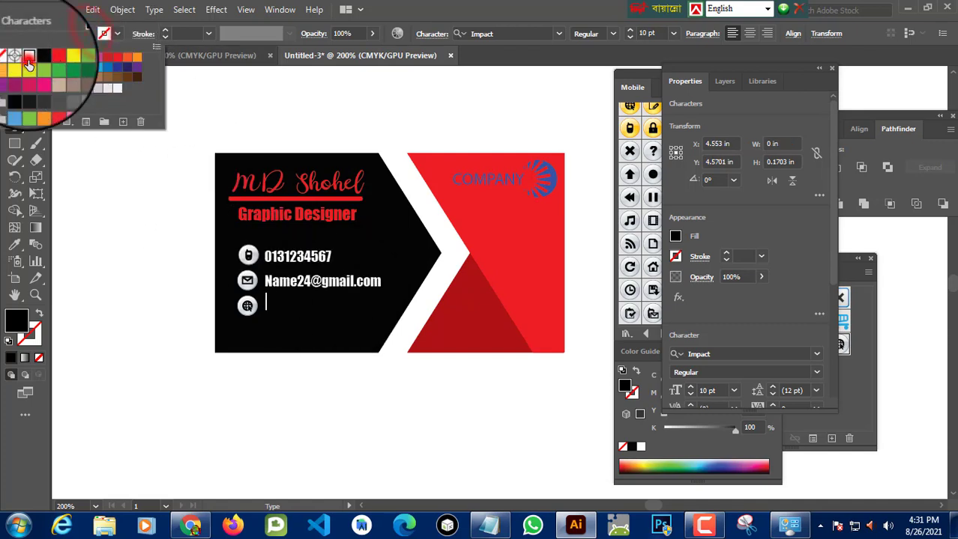
pyautogui.click(271, 314)
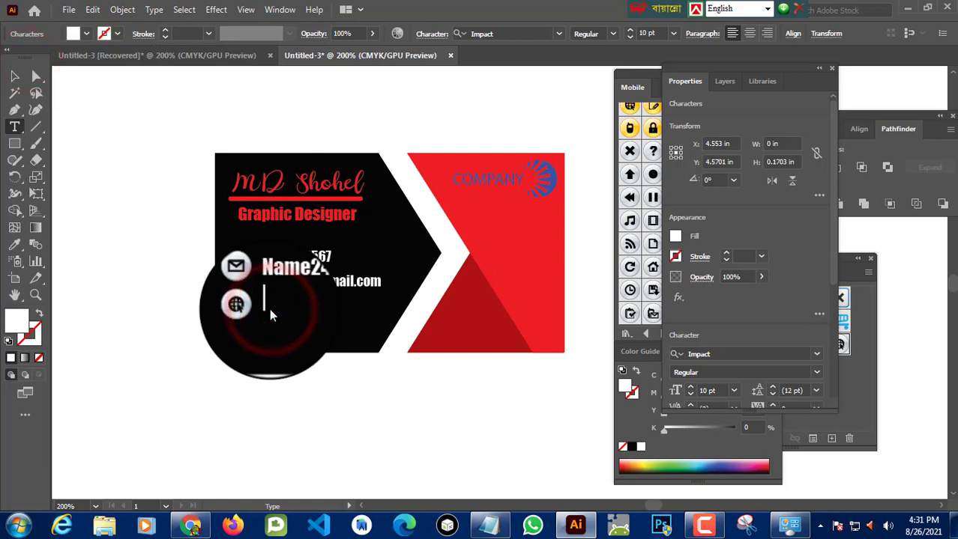
pyautogui.write('Www.')
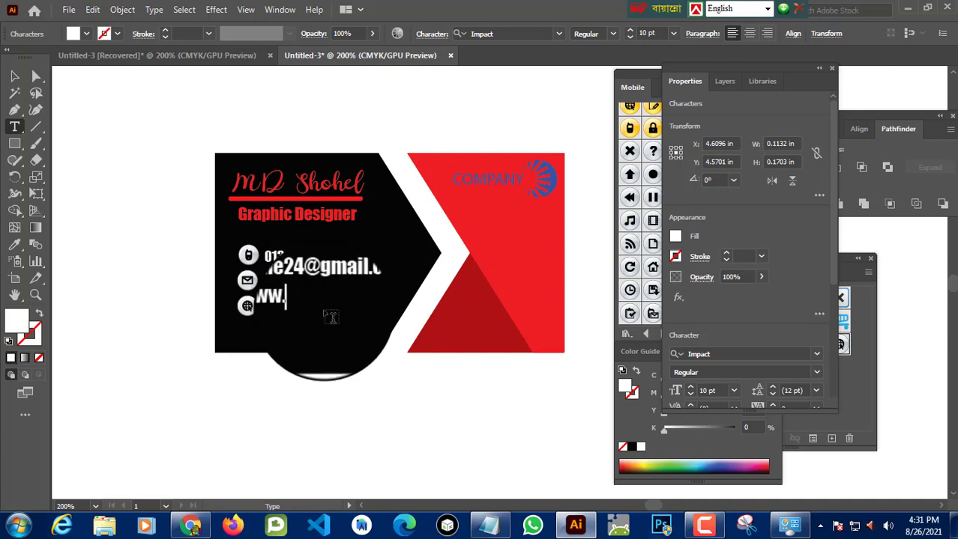
pyautogui.write('S')
pyautogui.write('h')
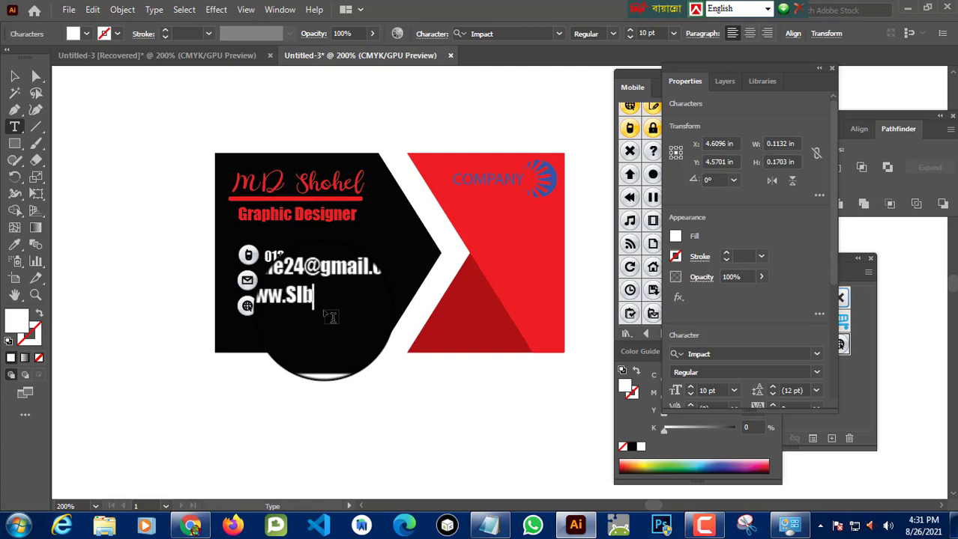
pyautogui.write('b.com')
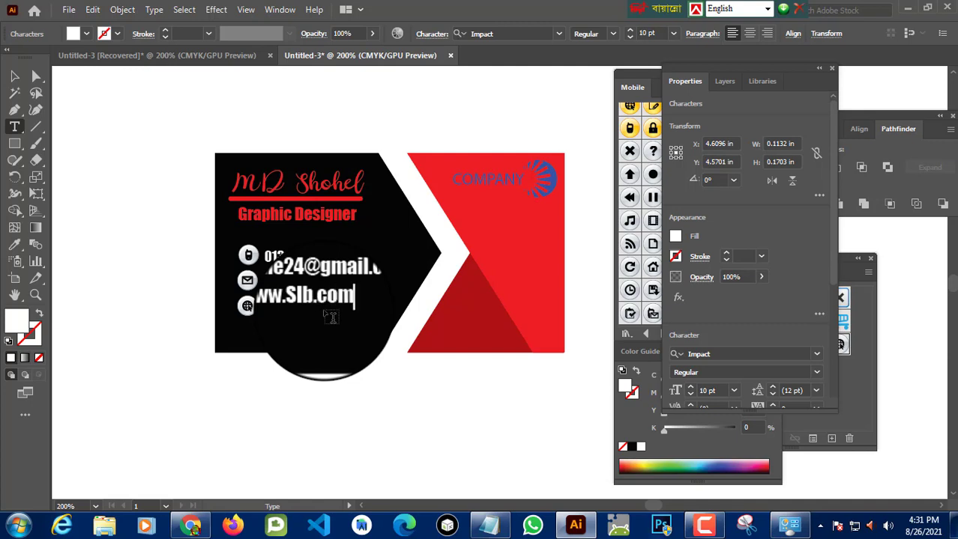
# Step: Position the website text level with the web icon
pyautogui.click(14, 76)
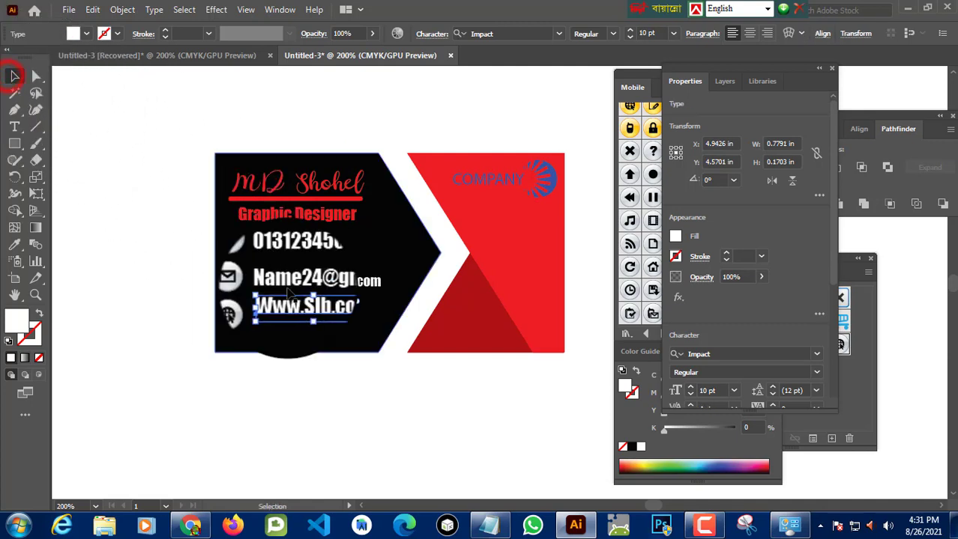
pyautogui.moveTo(288, 293); pyautogui.dragTo(315, 317)
pyautogui.click(370, 122)
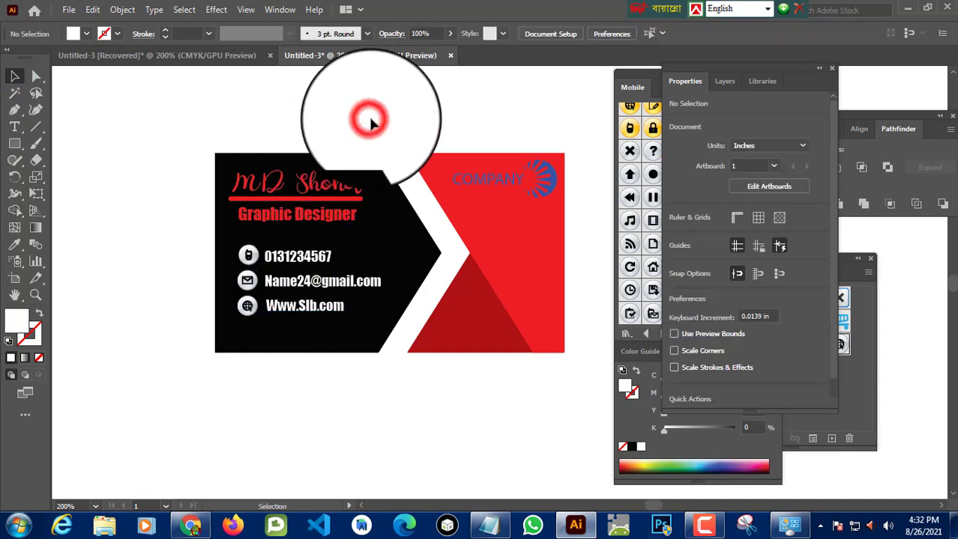